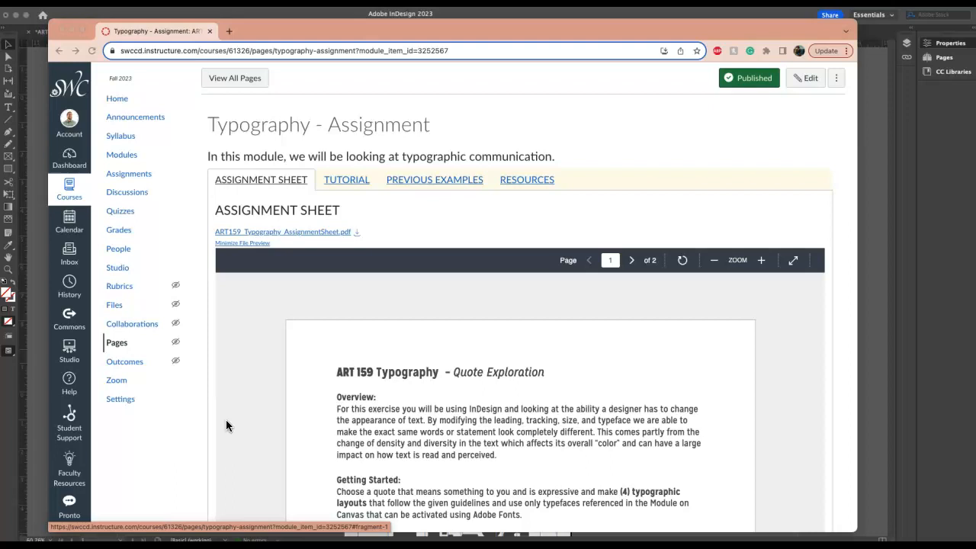
Read the overview and getting-started requirements on the Typography assignment sheet
{"action": "scroll", "coordinate": [226, 425], "scroll_direction": "down", "scroll_amount": 1}
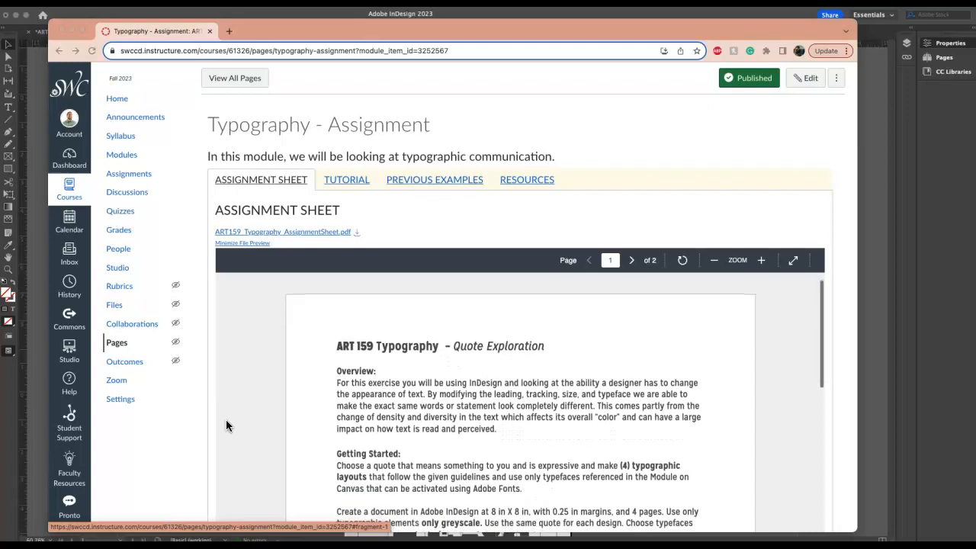
{"action": "scroll", "coordinate": [171, 458], "scroll_direction": "down", "scroll_amount": 1}
{"action": "scroll", "coordinate": [171, 458], "scroll_direction": "down", "scroll_amount": 3}
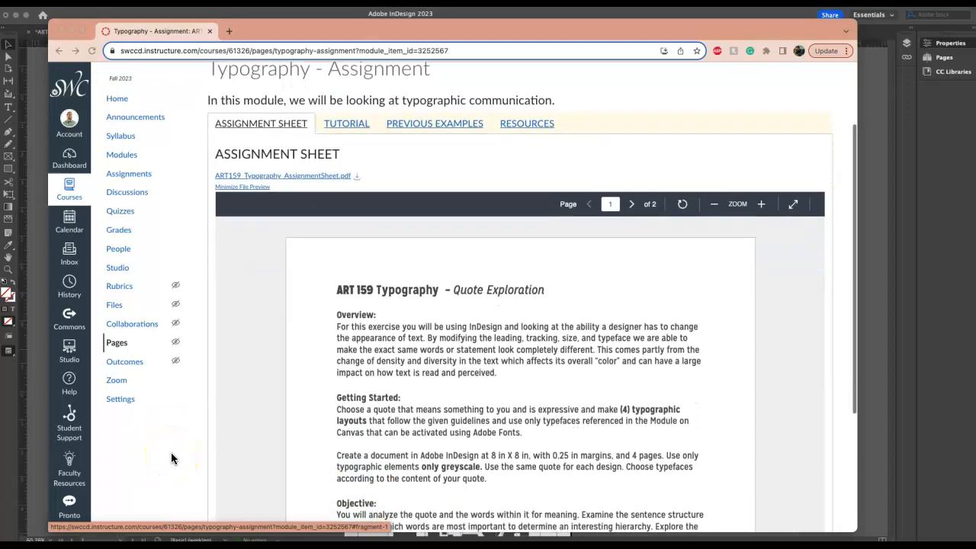
{"action": "scroll", "coordinate": [171, 457], "scroll_direction": "down", "scroll_amount": 1}
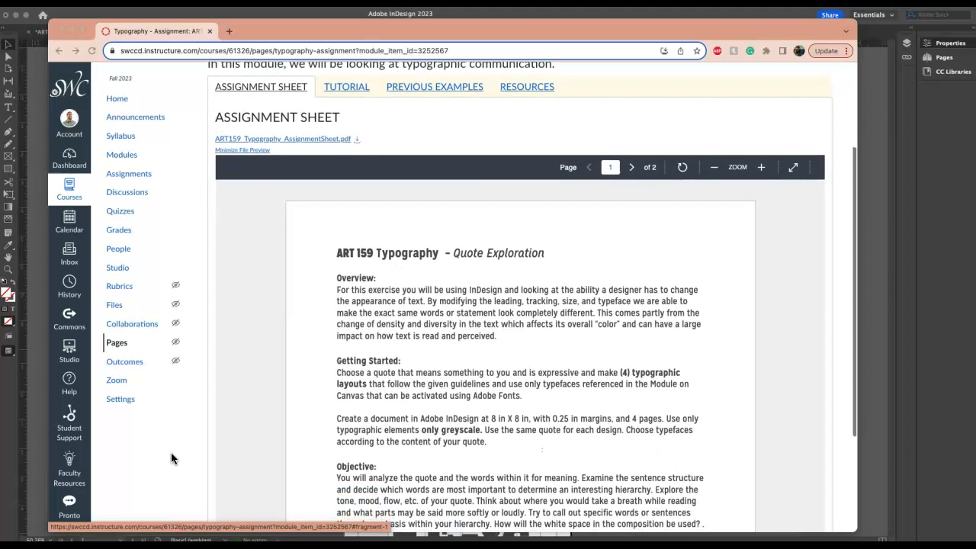
{"action": "scroll", "coordinate": [171, 457], "scroll_direction": "up", "scroll_amount": 1}
{"action": "scroll", "coordinate": [172, 457], "scroll_direction": "up", "scroll_amount": 5}
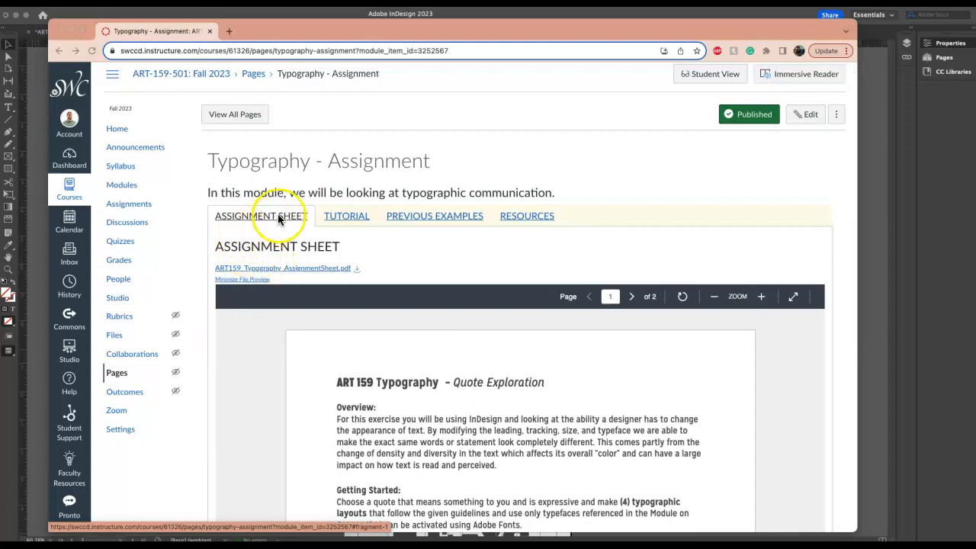
{"action": "scroll", "coordinate": [294, 468], "scroll_direction": "down", "scroll_amount": 2}
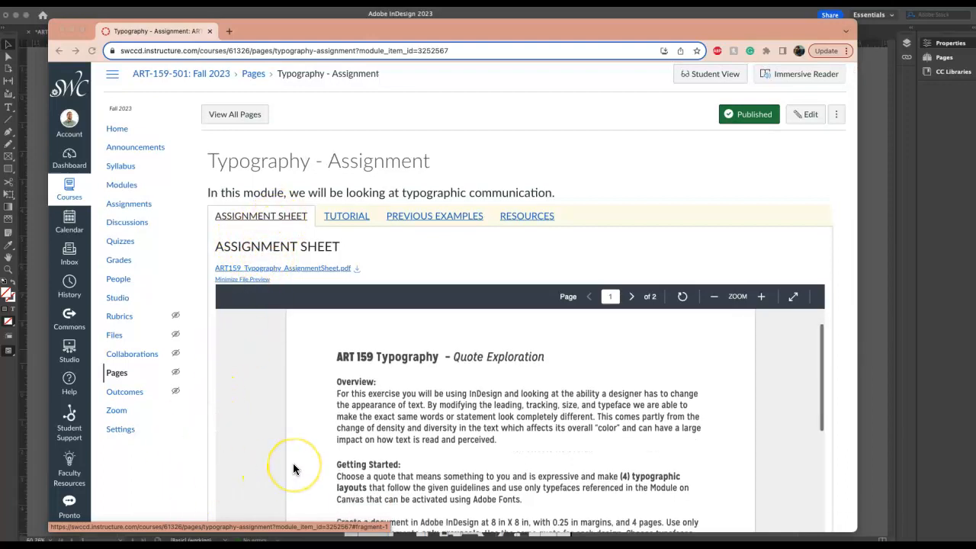
{"action": "scroll", "coordinate": [183, 473], "scroll_direction": "down", "scroll_amount": 3}
{"action": "scroll", "coordinate": [183, 473], "scroll_direction": "down", "scroll_amount": 3}
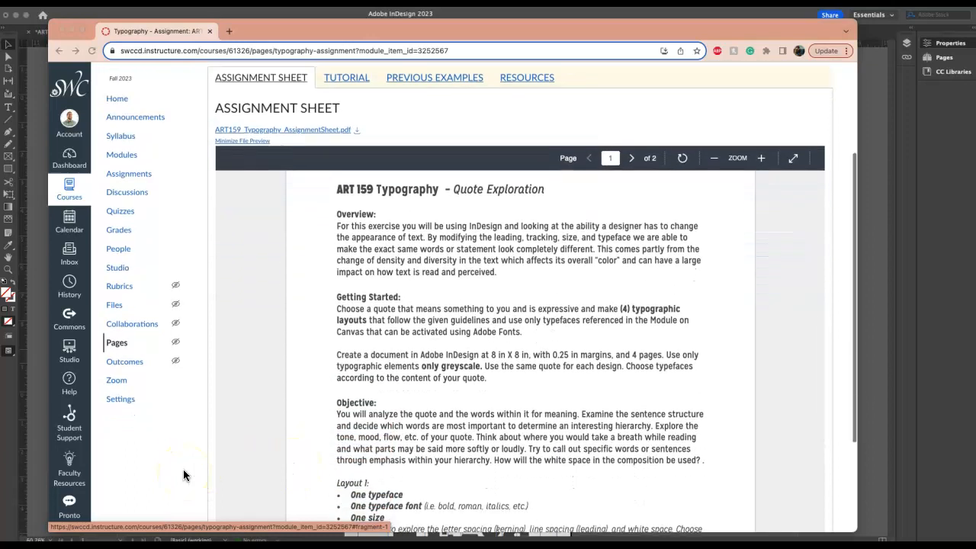
{"action": "scroll", "coordinate": [369, 399], "scroll_direction": "up", "scroll_amount": 1}
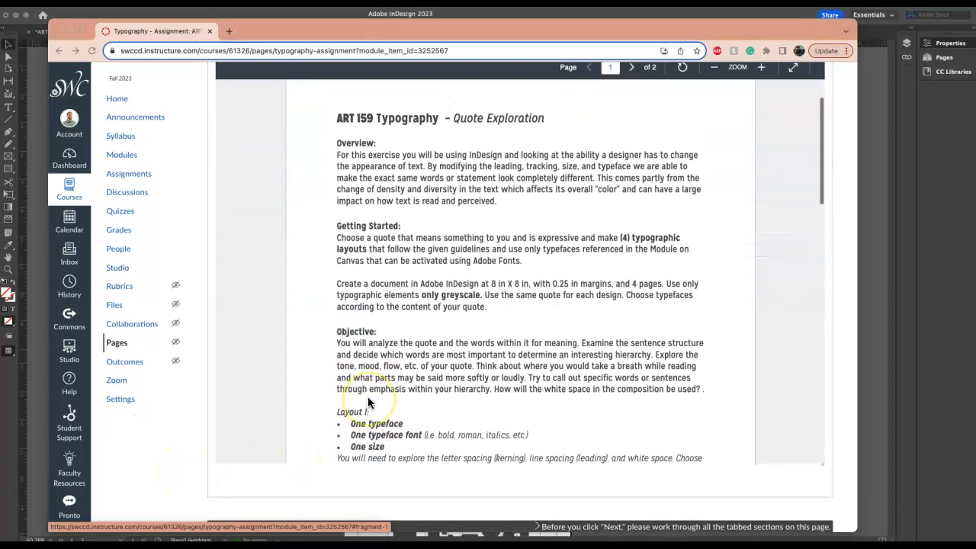
{"action": "scroll", "coordinate": [367, 397], "scroll_direction": "up", "scroll_amount": 1}
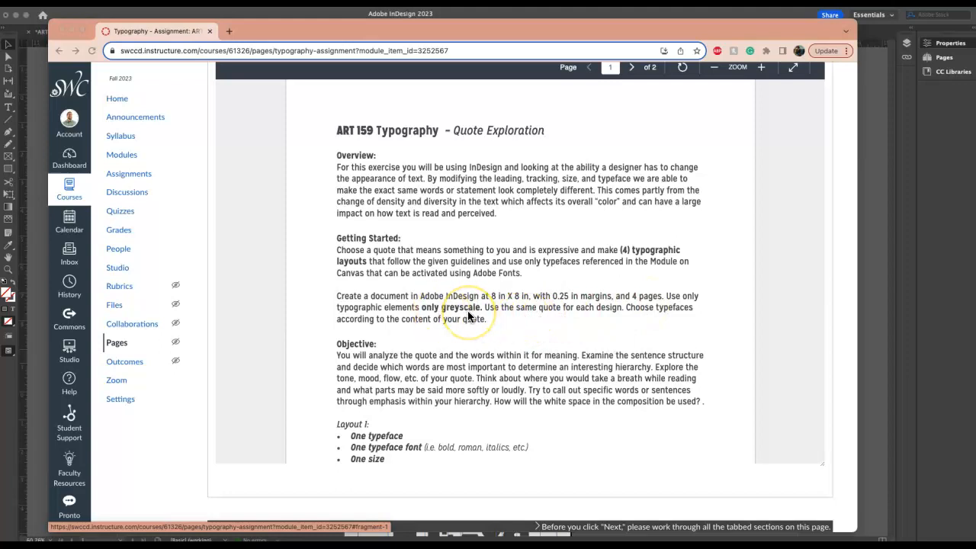
Read the typeface, font and size rules for the four layouts on the assignment sheet
{"action": "scroll", "coordinate": [468, 316], "scroll_direction": "down", "scroll_amount": 5}
{"action": "scroll", "coordinate": [468, 315], "scroll_direction": "down", "scroll_amount": 2}
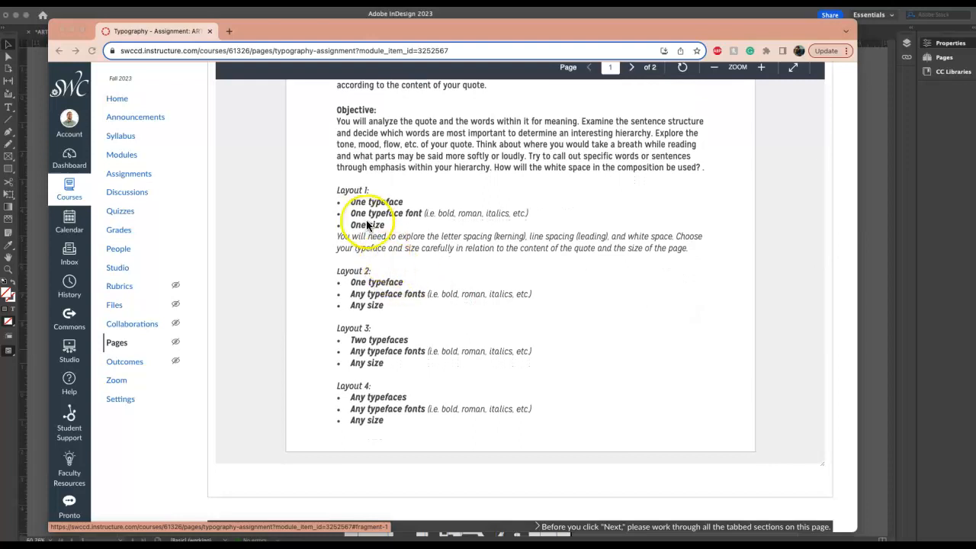
{"action": "scroll", "coordinate": [393, 250], "scroll_direction": "down", "scroll_amount": 1}
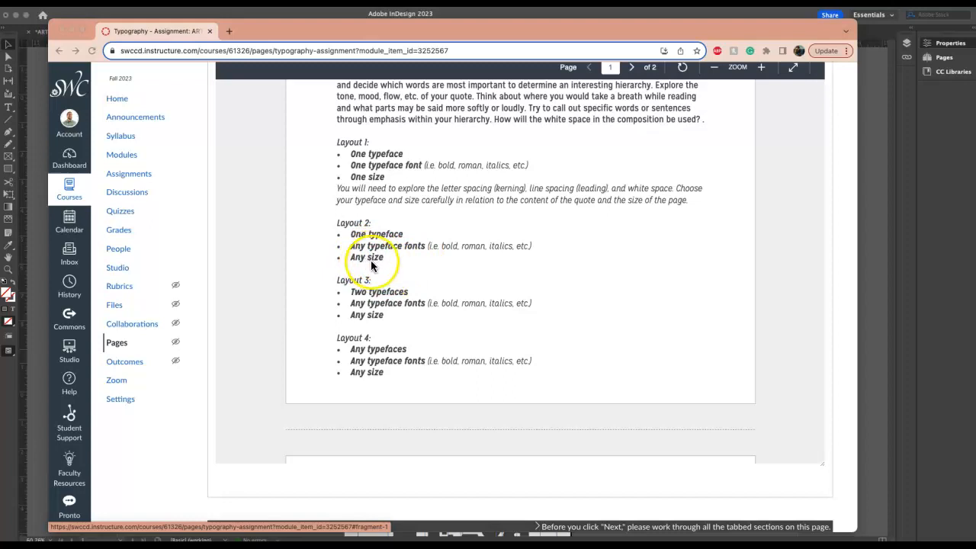
{"action": "scroll", "coordinate": [368, 259], "scroll_direction": "down", "scroll_amount": 2}
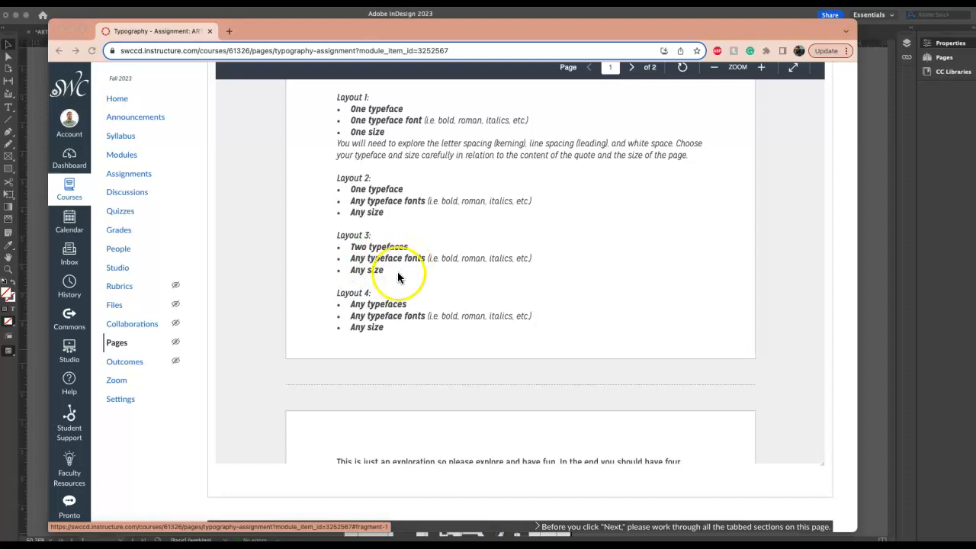
{"action": "scroll", "coordinate": [369, 264], "scroll_direction": "down", "scroll_amount": 1}
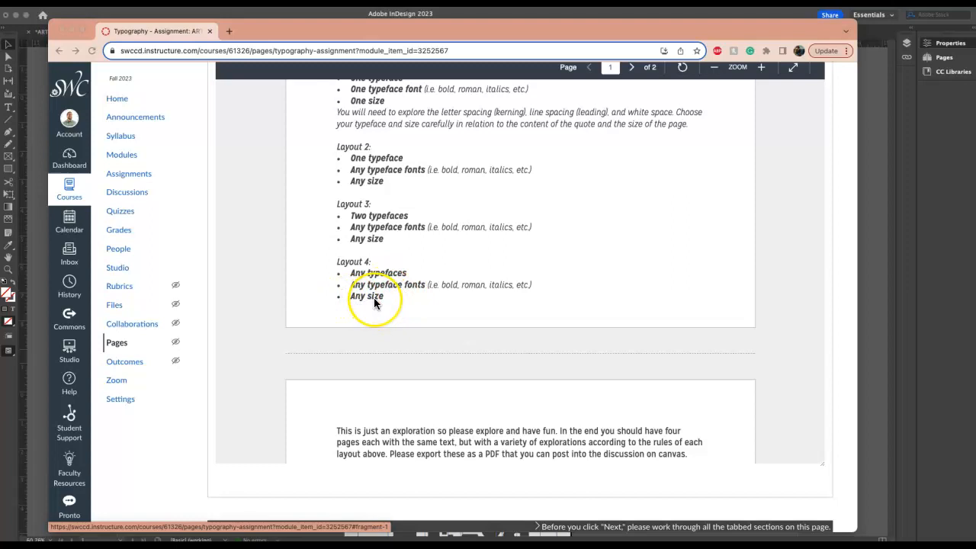
{"action": "scroll", "coordinate": [374, 301], "scroll_direction": "up", "scroll_amount": 1}
{"action": "scroll", "coordinate": [374, 302], "scroll_direction": "up", "scroll_amount": 2}
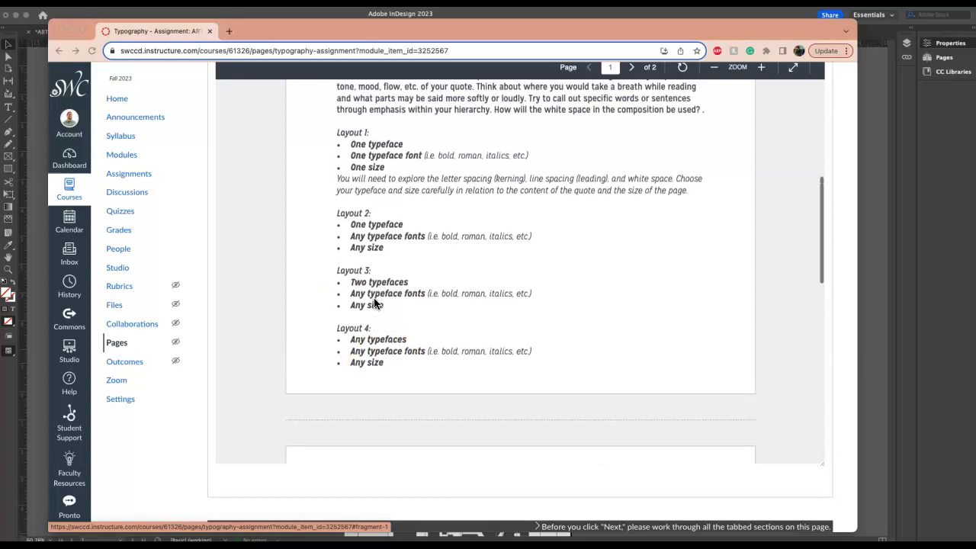
Switch to InDesign and start a new document named with the designer's first initial and surname followed by "_Typography"
{"action": "left_click", "coordinate": [392, 380]}
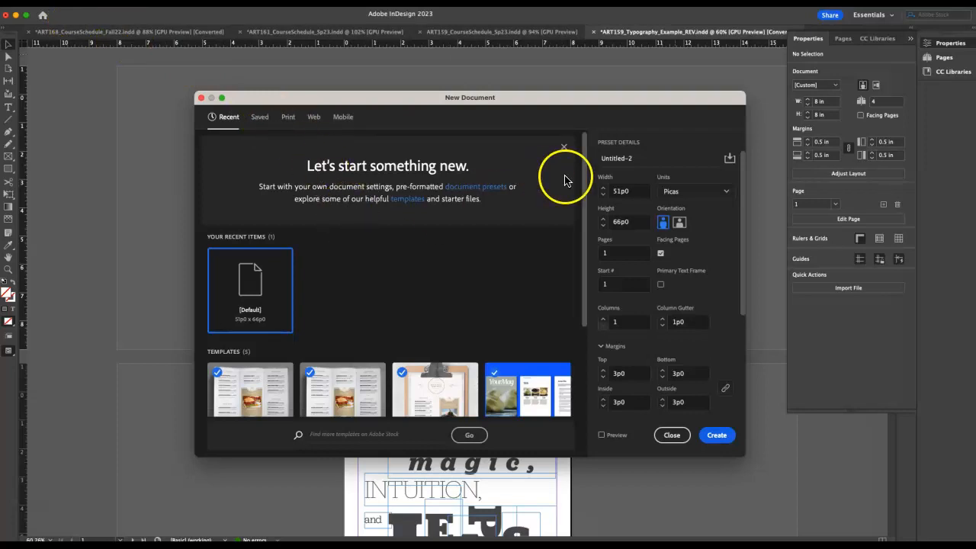
{"action": "double_click", "coordinate": [644, 160]}
{"action": "triple_click", "coordinate": [644, 160]}
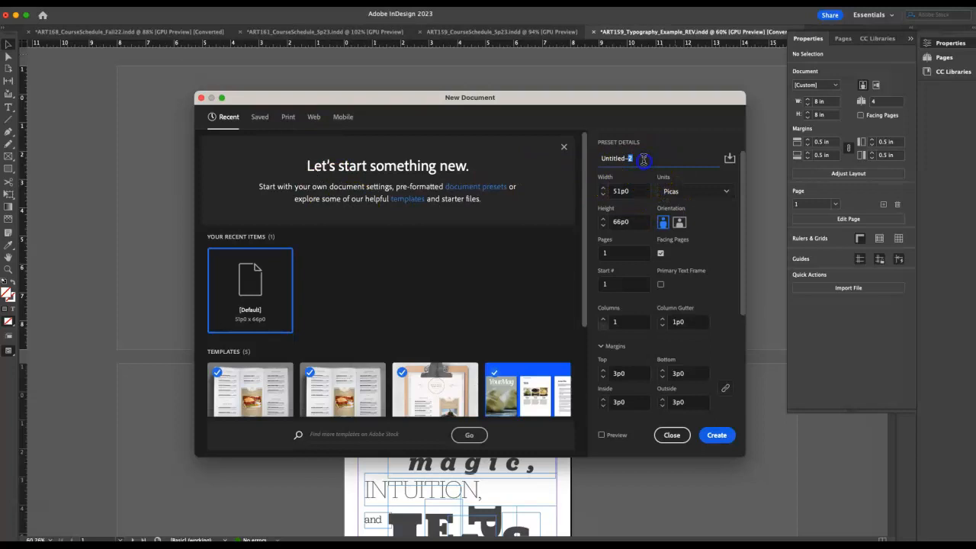
{"action": "type", "text": "DCould_Typography"}
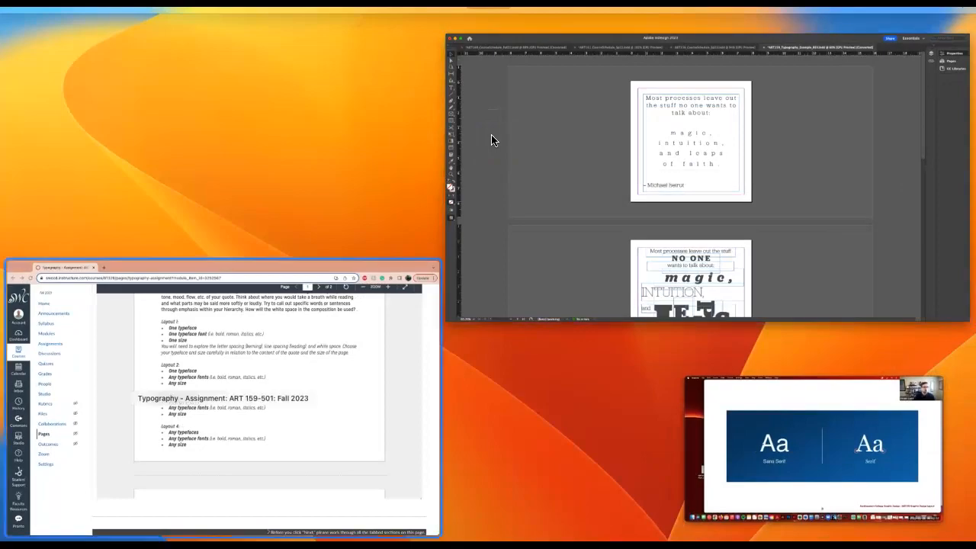
Check the assignment sheet in the browser for the required page size, margins and page count, and return to InDesign's new document settings
{"action": "left_click", "coordinate": [380, 338]}
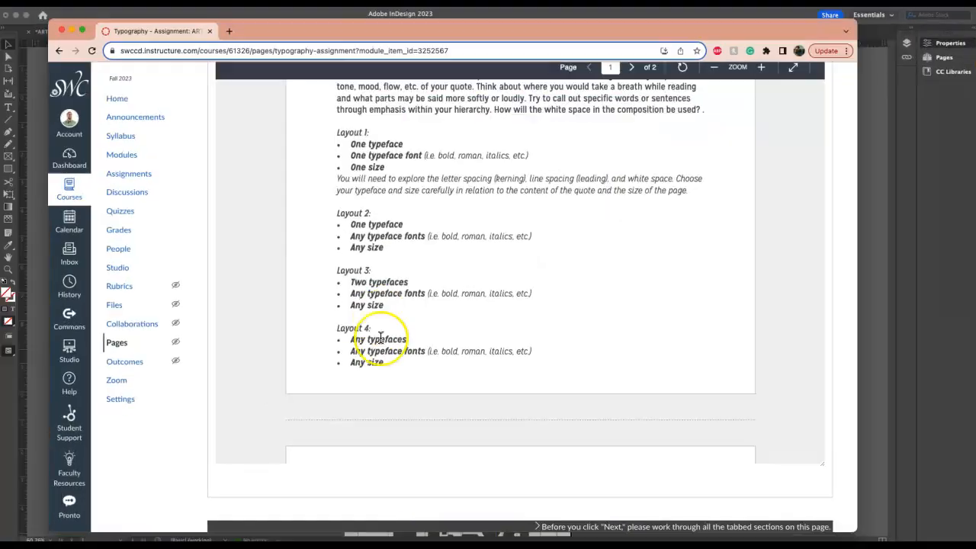
{"action": "scroll", "coordinate": [380, 338], "scroll_direction": "up", "scroll_amount": 4}
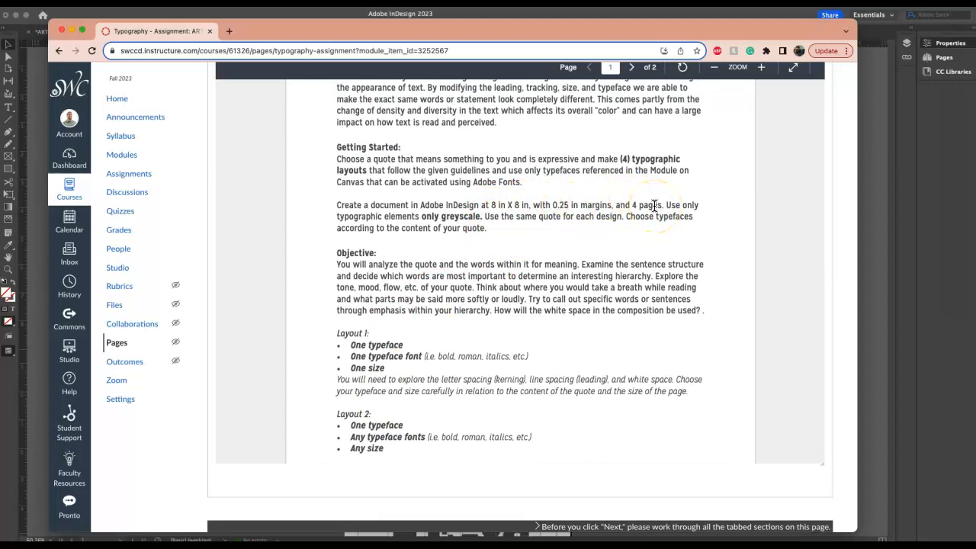
{"action": "key", "text": "ctrl+Up"}
{"action": "left_click", "coordinate": [652, 177]}
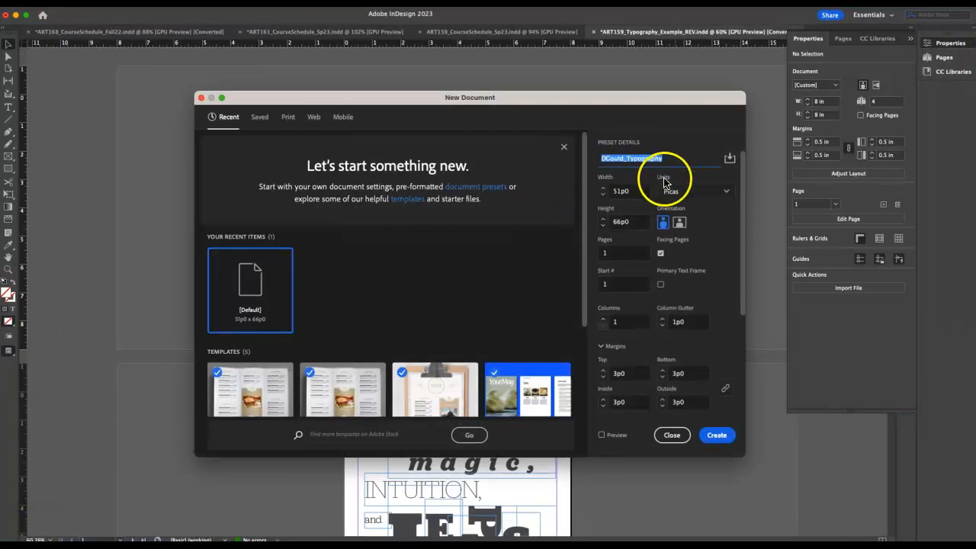
Set the new document's units to inches and its page size to 8 in wide by 8 in high
{"action": "left_click", "coordinate": [692, 192]}
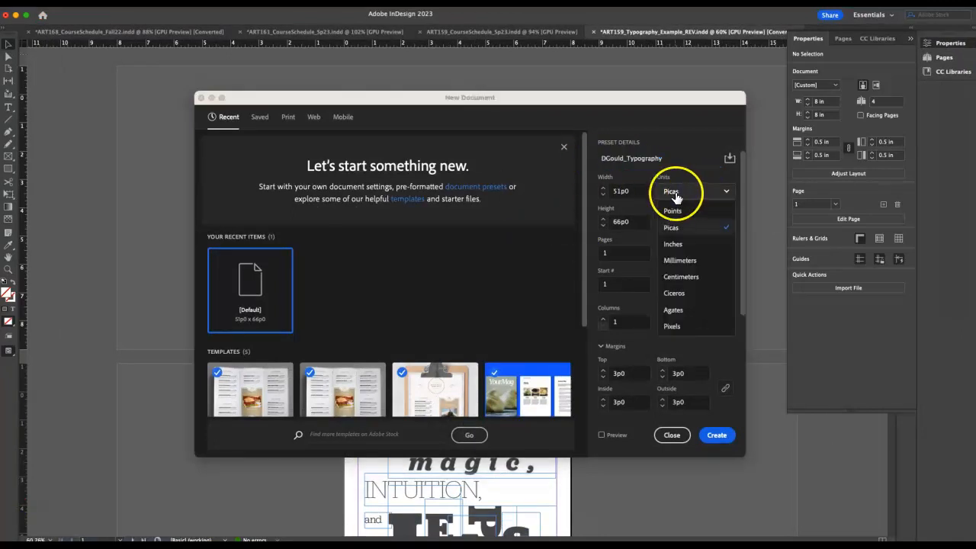
{"action": "left_click", "coordinate": [679, 248]}
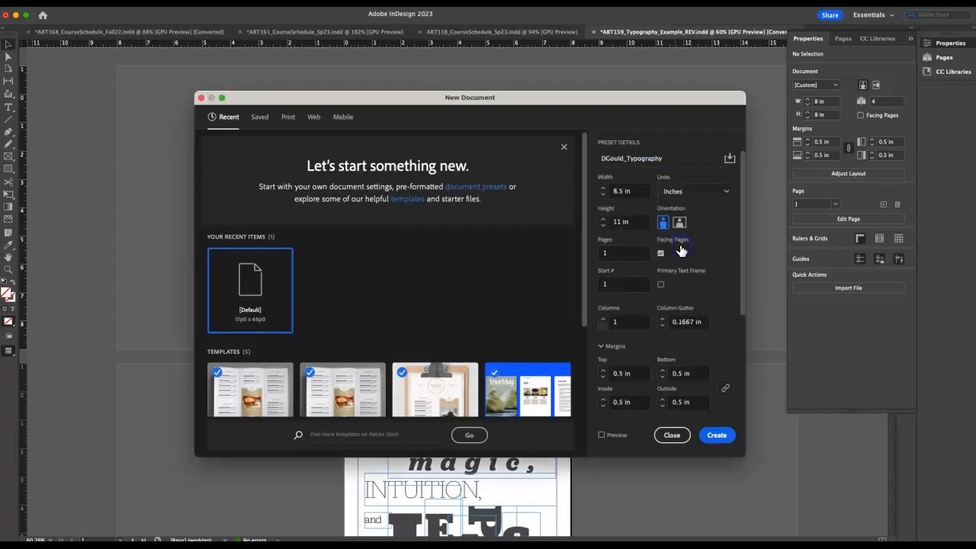
{"action": "triple_click", "coordinate": [638, 191]}
{"action": "type", "text": "8"}
{"action": "triple_click", "coordinate": [627, 222]}
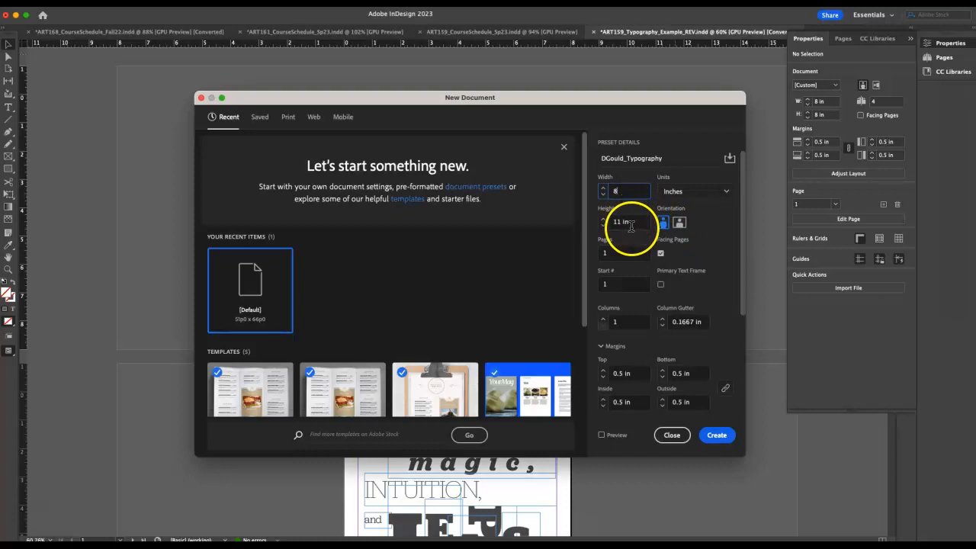
{"action": "type", "text": "8"}
Set the document to 4 pages and turn off facing pages
{"action": "triple_click", "coordinate": [623, 249]}
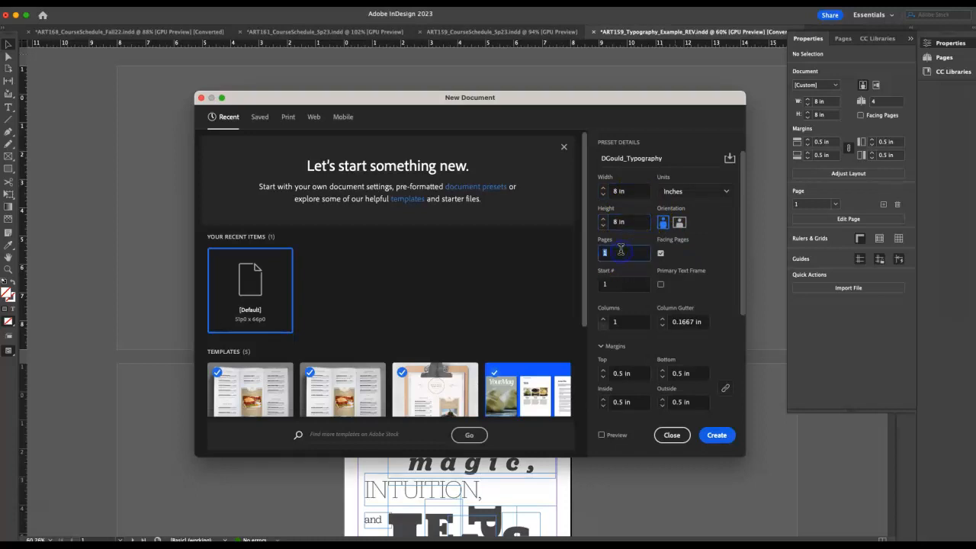
{"action": "type", "text": "4"}
{"action": "left_click", "coordinate": [644, 262]}
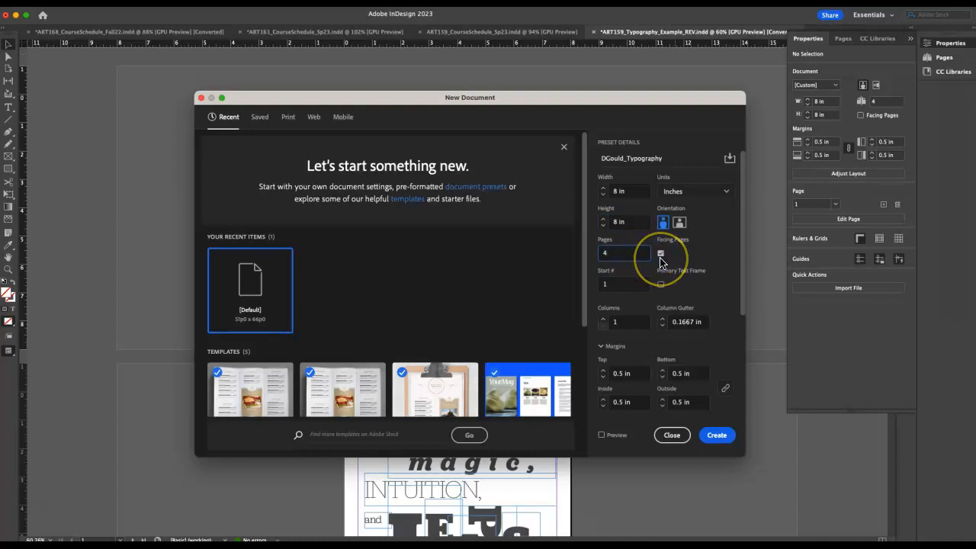
{"action": "left_click", "coordinate": [662, 255]}
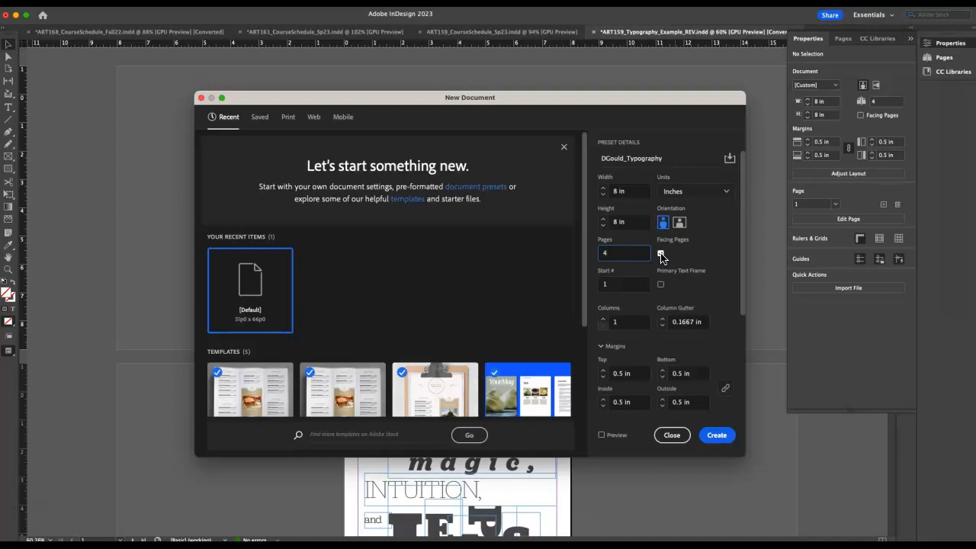
{"action": "left_click", "coordinate": [663, 256]}
Set all four margins to 0.25 in, leave bleed and slug at 0 in, and create the document
{"action": "scroll", "coordinate": [664, 257], "scroll_direction": "down", "scroll_amount": 5}
{"action": "scroll", "coordinate": [664, 256], "scroll_direction": "up", "scroll_amount": 5}
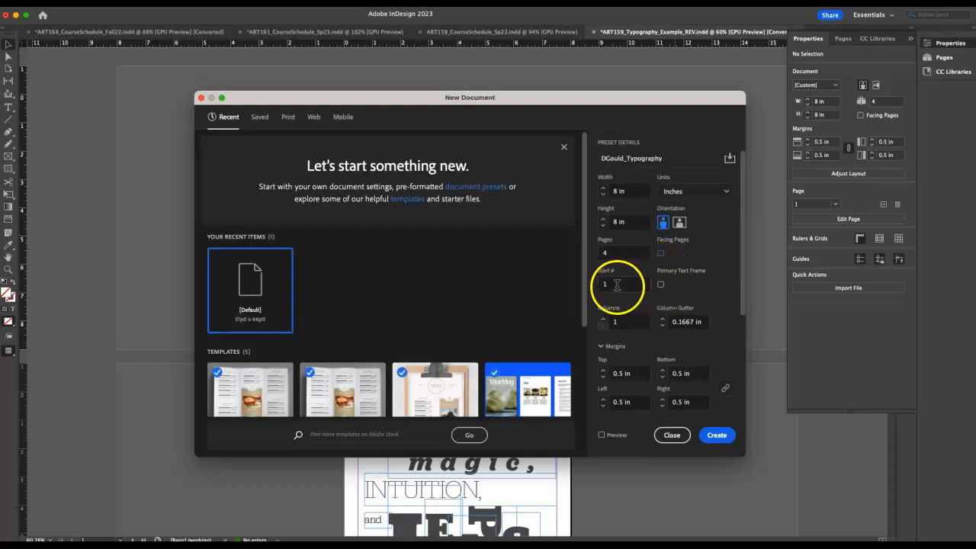
{"action": "scroll", "coordinate": [691, 297], "scroll_direction": "down", "scroll_amount": 5}
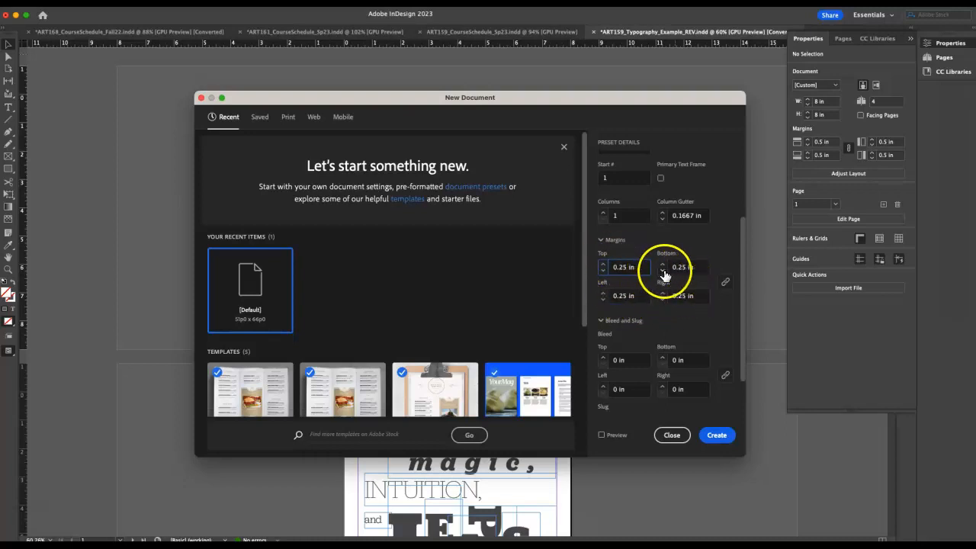
{"action": "left_click", "coordinate": [727, 289]}
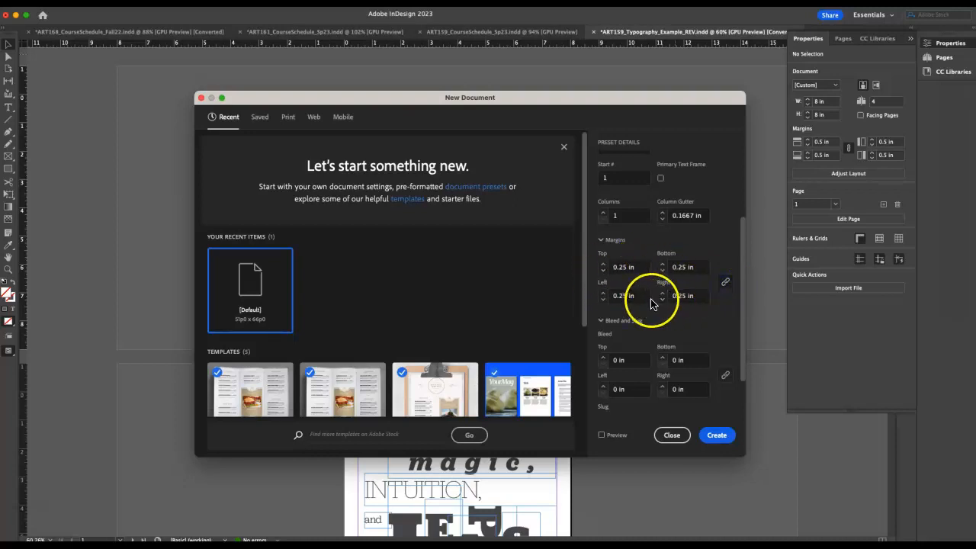
{"action": "scroll", "coordinate": [664, 299], "scroll_direction": "down", "scroll_amount": 3}
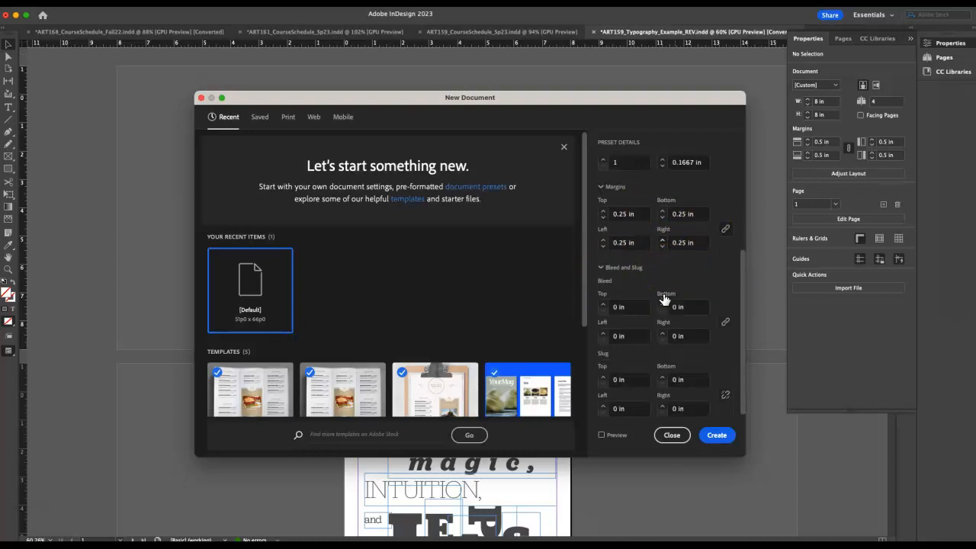
{"action": "scroll", "coordinate": [664, 299], "scroll_direction": "down", "scroll_amount": 1}
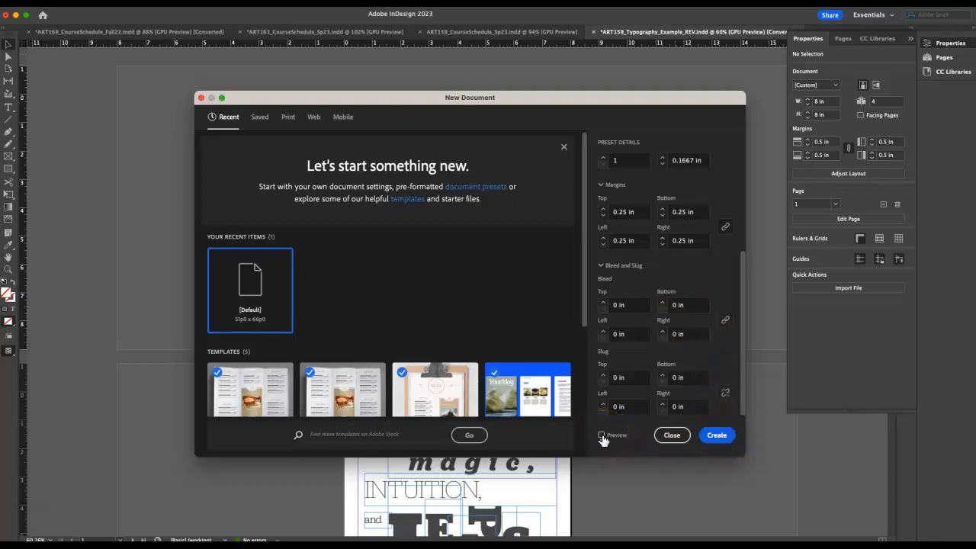
{"action": "left_click", "coordinate": [717, 434]}
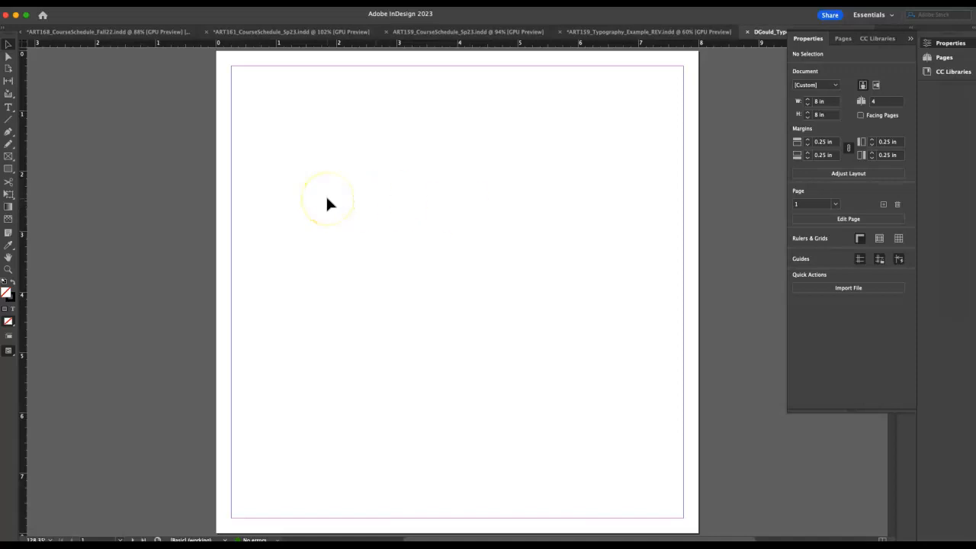
Reset the Essentials workspace to its default panel layout
{"action": "scroll", "coordinate": [322, 196], "scroll_direction": "down", "scroll_amount": 3}
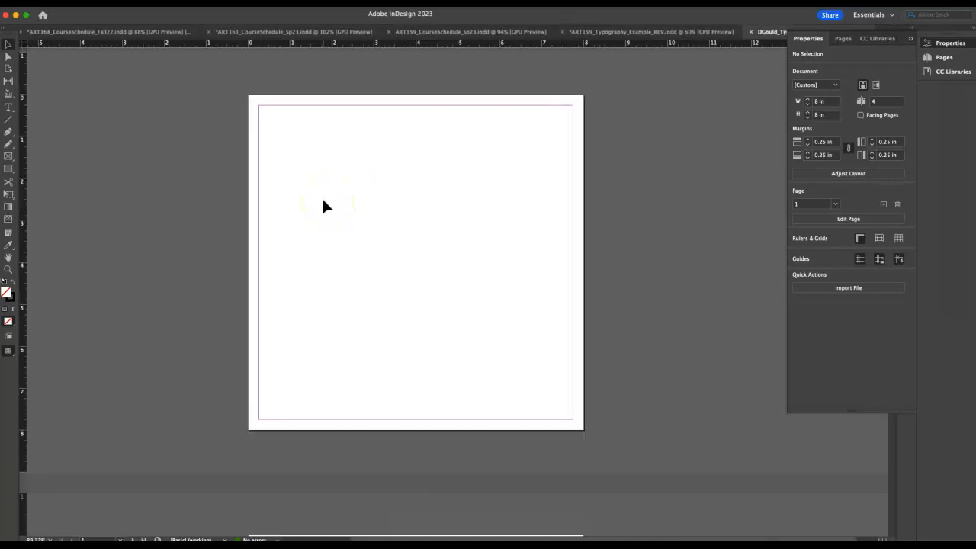
{"action": "scroll", "coordinate": [322, 196], "scroll_direction": "down", "scroll_amount": 3}
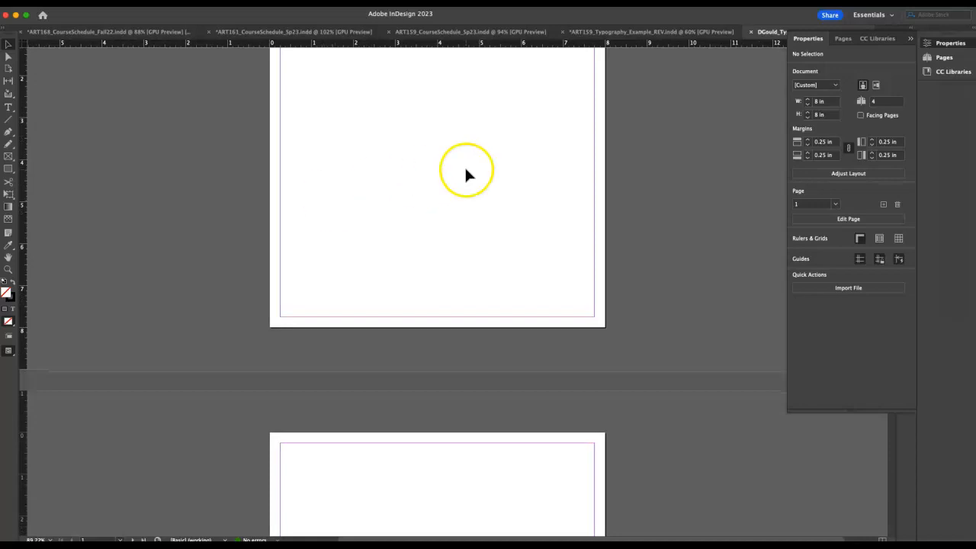
{"action": "left_click", "coordinate": [256, 3]}
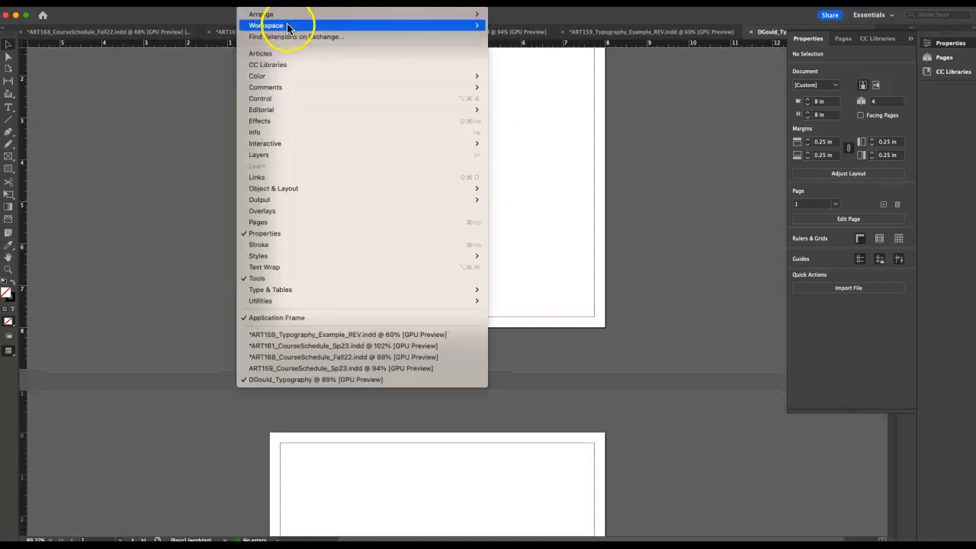
{"action": "mouse_move", "coordinate": [288, 27]}
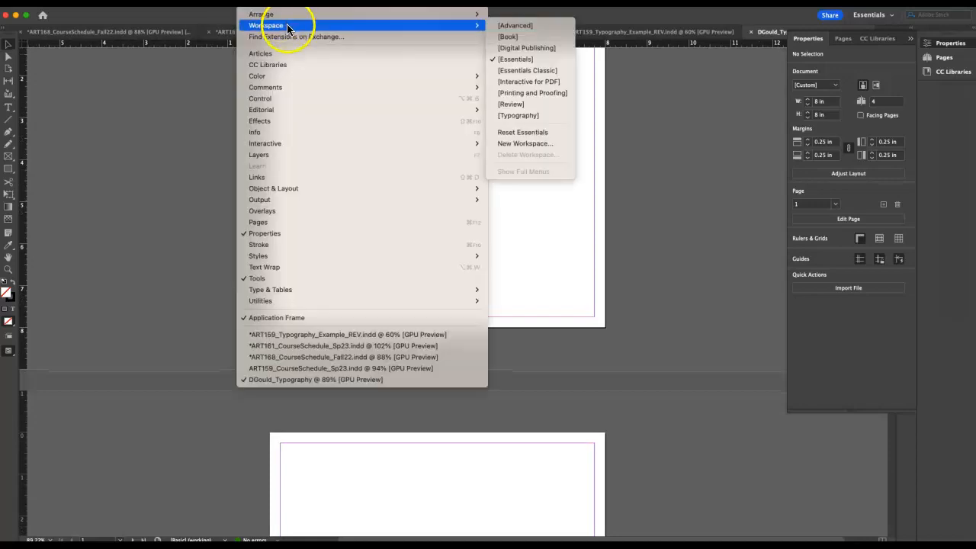
{"action": "left_click", "coordinate": [549, 131]}
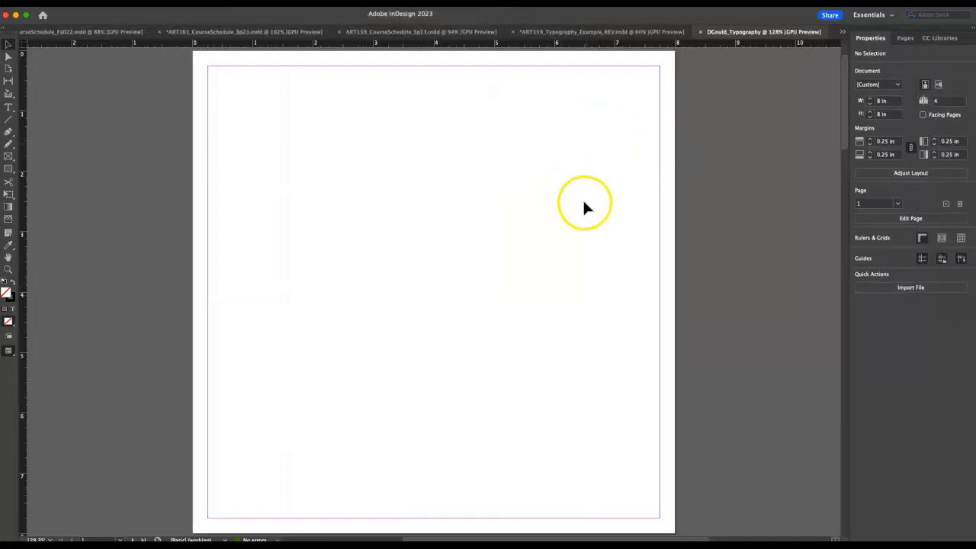
Look through all four blank pages of the new document and return to page 1, fully in view
{"action": "scroll", "coordinate": [606, 195], "scroll_direction": "down", "scroll_amount": 5}
{"action": "scroll", "coordinate": [606, 196], "scroll_direction": "down", "scroll_amount": 10}
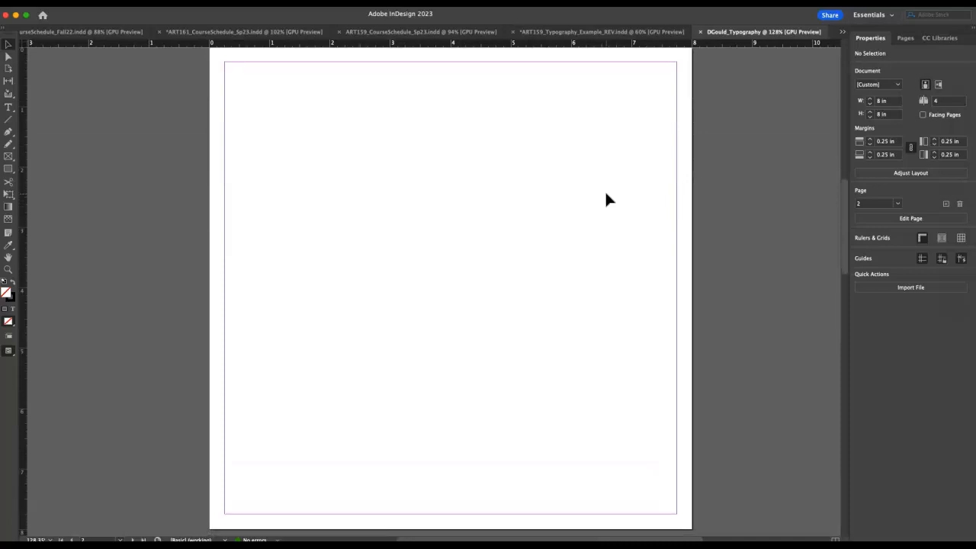
{"action": "scroll", "coordinate": [606, 199], "scroll_direction": "down", "scroll_amount": 10}
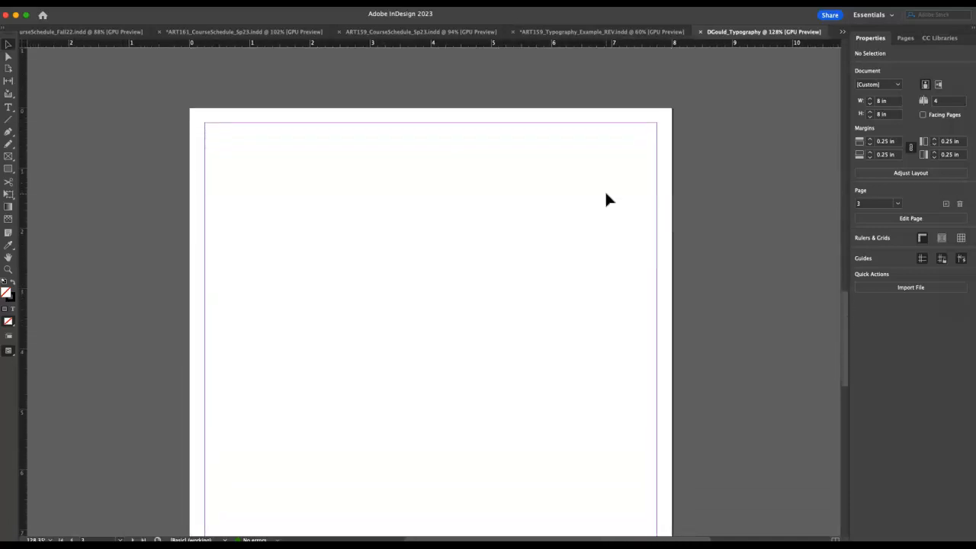
{"action": "scroll", "coordinate": [606, 199], "scroll_direction": "down", "scroll_amount": 10}
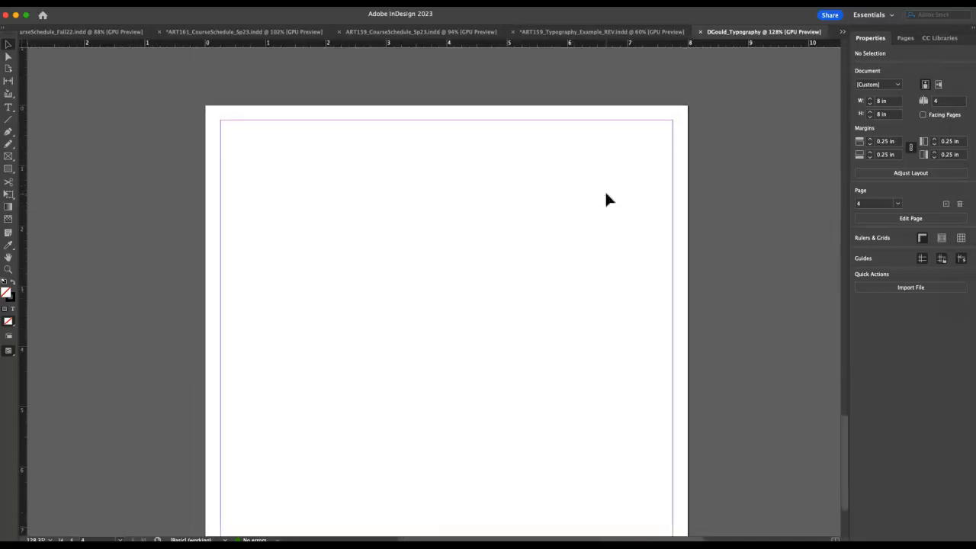
{"action": "scroll", "coordinate": [607, 199], "scroll_direction": "up", "scroll_amount": 20}
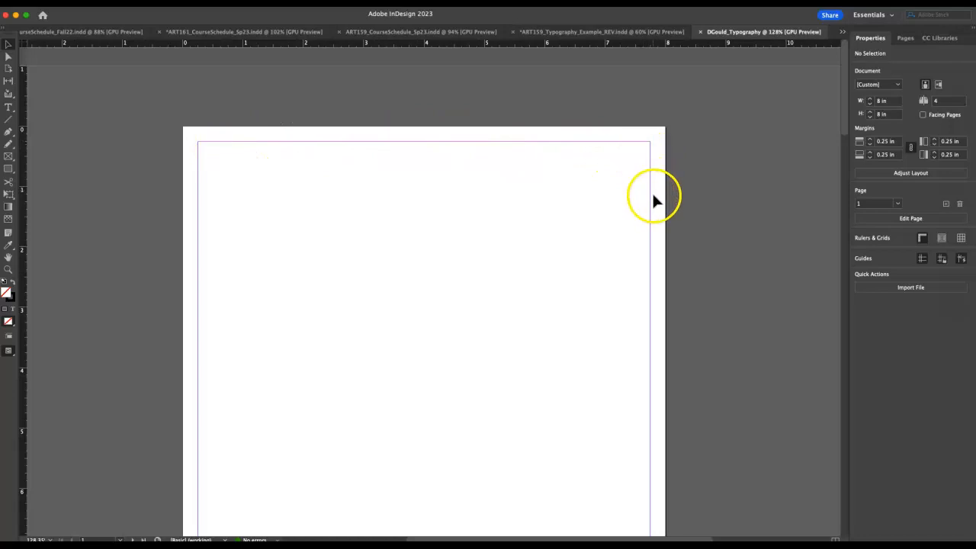
{"action": "scroll", "coordinate": [639, 304], "scroll_direction": "down", "scroll_amount": 3}
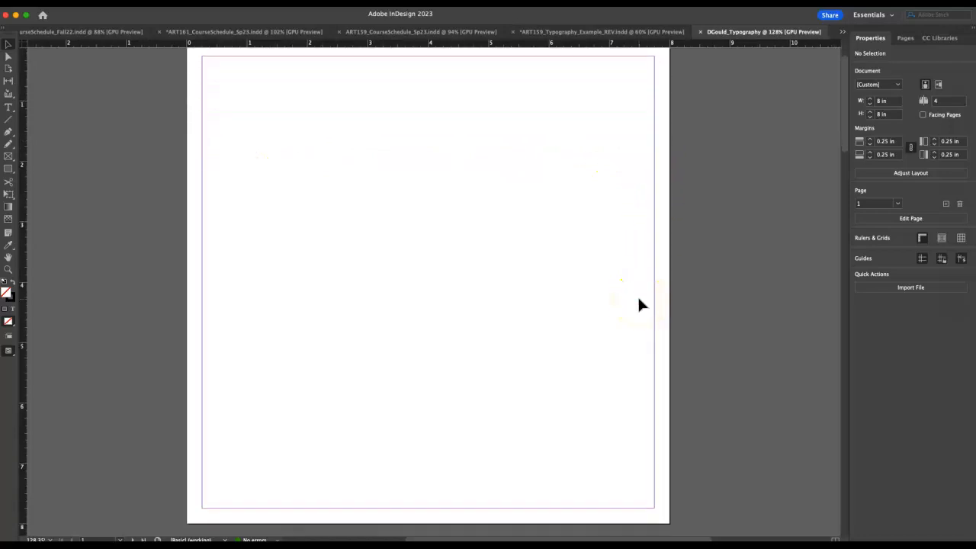
{"action": "scroll", "coordinate": [639, 304], "scroll_direction": "down", "scroll_amount": 1}
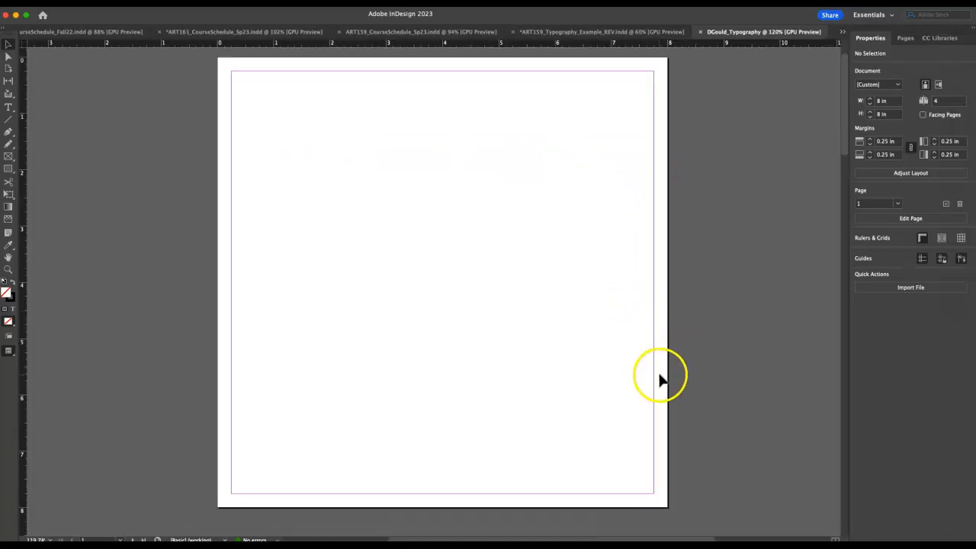
Switch to the document ART159_Typography_Example_REV.indd and examine its four quote layouts at 100% in preview mode
{"action": "left_click", "coordinate": [603, 32]}
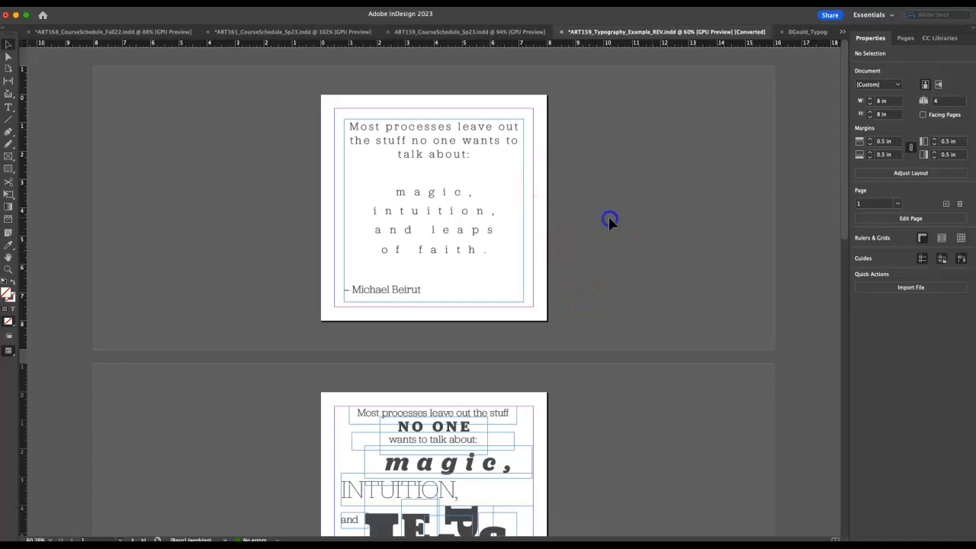
{"action": "key", "text": "super+1"}
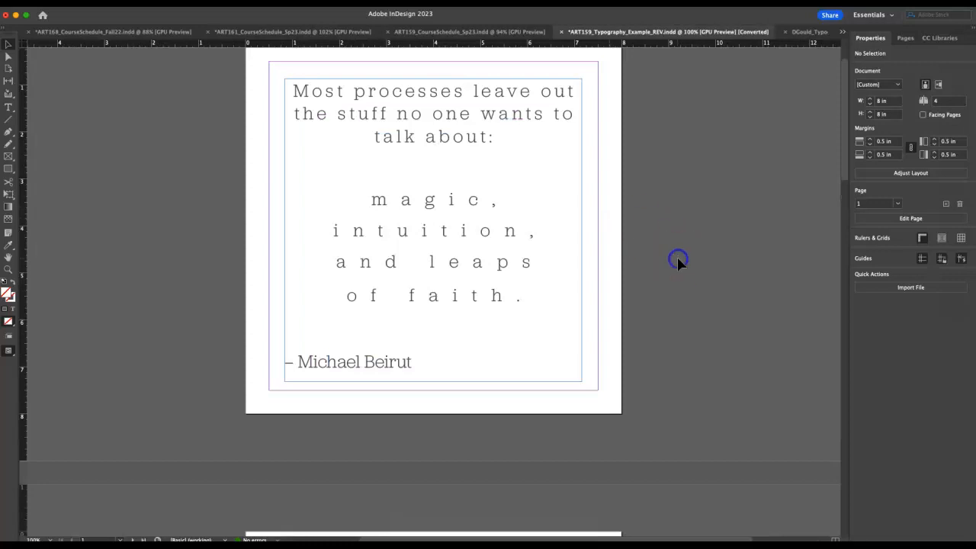
{"action": "key", "text": "w"}
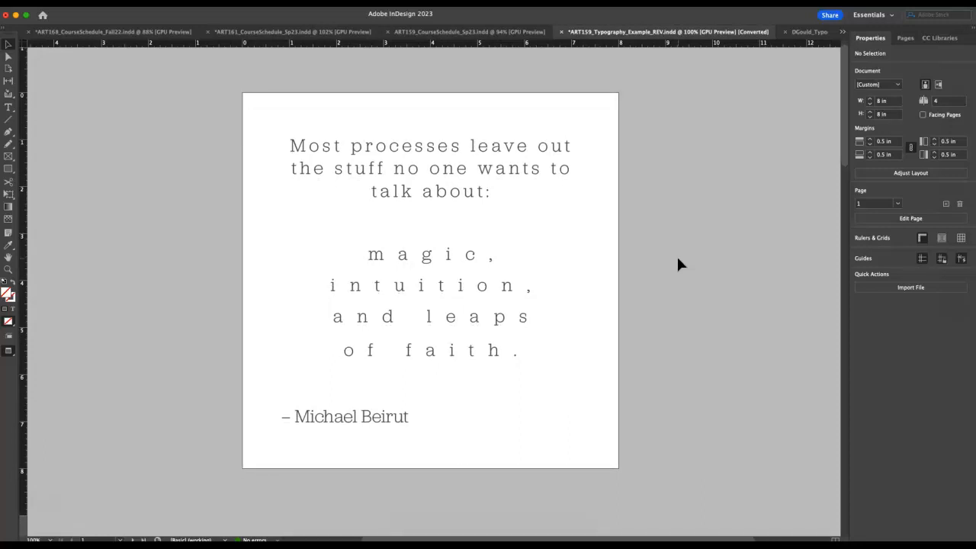
{"action": "scroll", "coordinate": [500, 194], "scroll_direction": "down", "scroll_amount": 10}
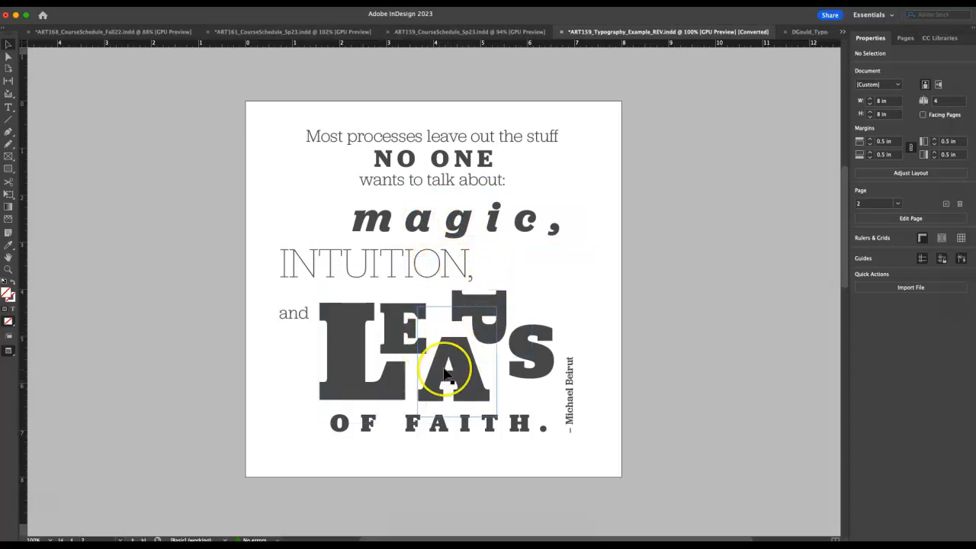
{"action": "scroll", "coordinate": [447, 377], "scroll_direction": "down", "scroll_amount": 5}
{"action": "scroll", "coordinate": [447, 378], "scroll_direction": "down", "scroll_amount": 5}
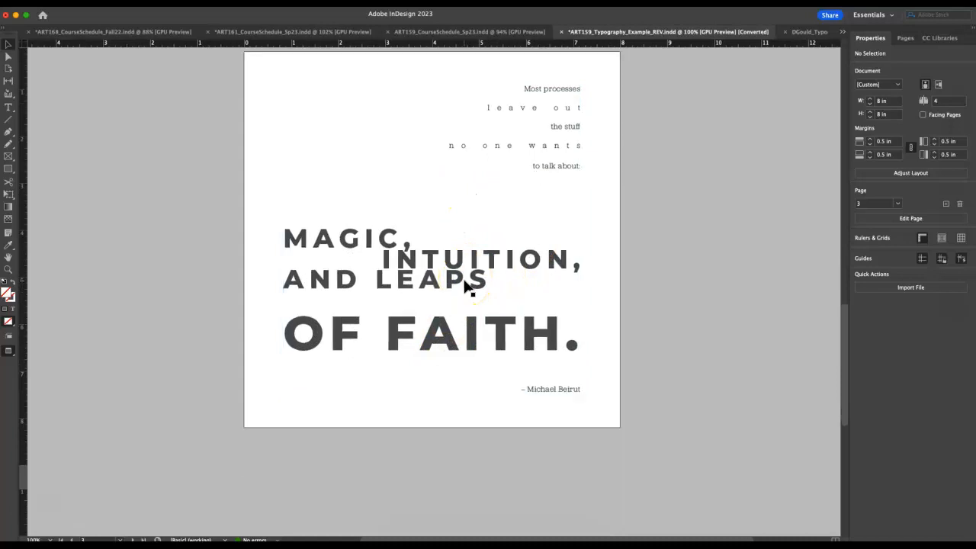
{"action": "scroll", "coordinate": [467, 286], "scroll_direction": "down", "scroll_amount": 5}
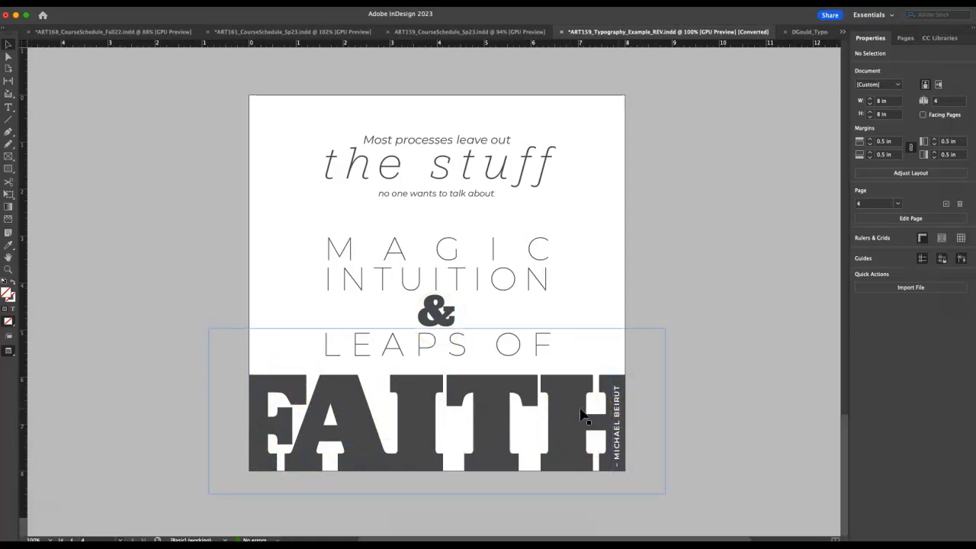
Turn off preview mode, review the margins and text frames from page 4 back to page 1, and inspect the first quote's text settings
{"action": "key", "text": "w"}
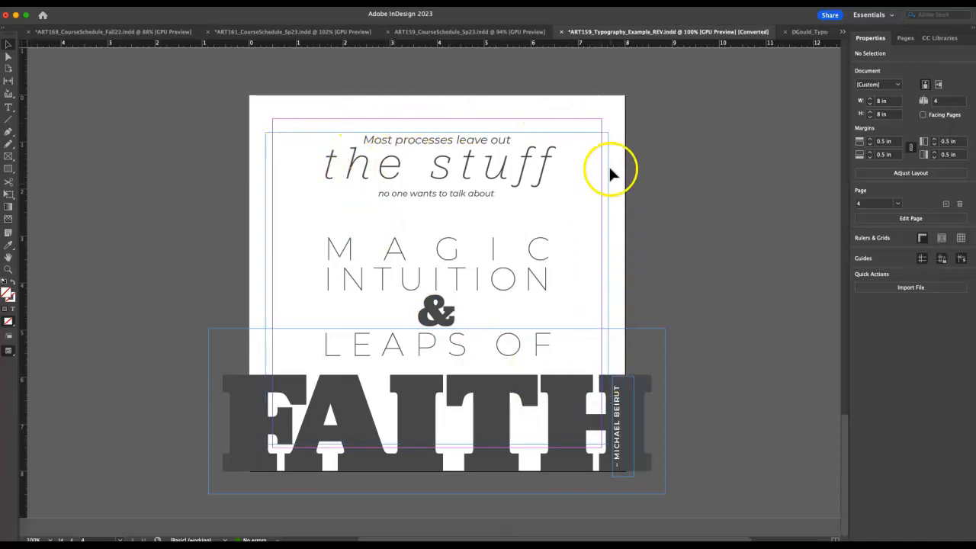
{"action": "scroll", "coordinate": [276, 132], "scroll_direction": "up", "scroll_amount": 10}
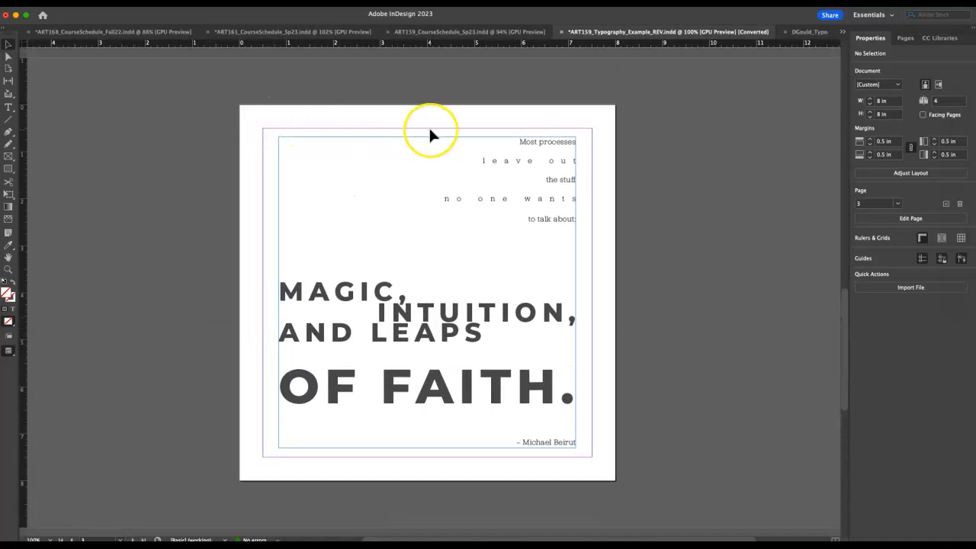
{"action": "scroll", "coordinate": [429, 135], "scroll_direction": "up", "scroll_amount": 5}
{"action": "scroll", "coordinate": [430, 135], "scroll_direction": "up", "scroll_amount": 10}
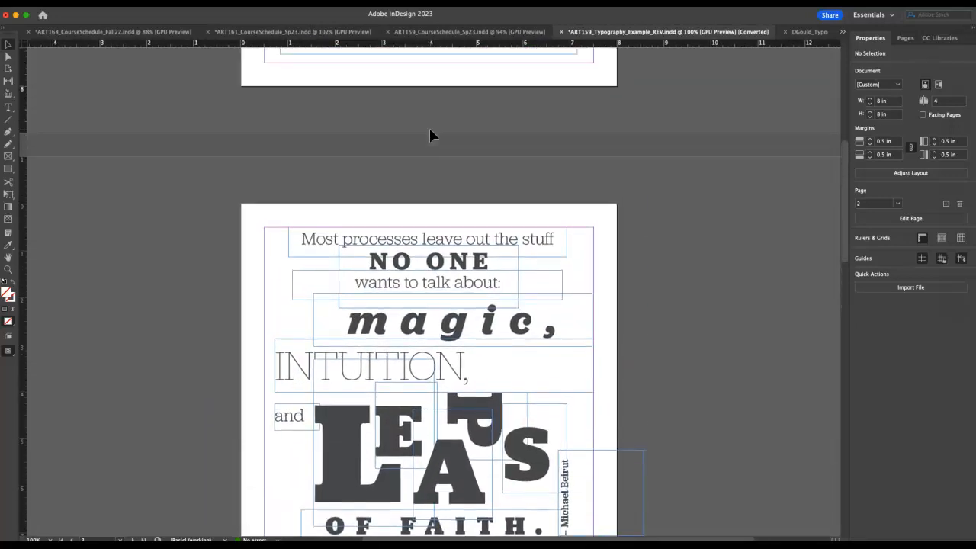
{"action": "scroll", "coordinate": [430, 135], "scroll_direction": "up", "scroll_amount": 10}
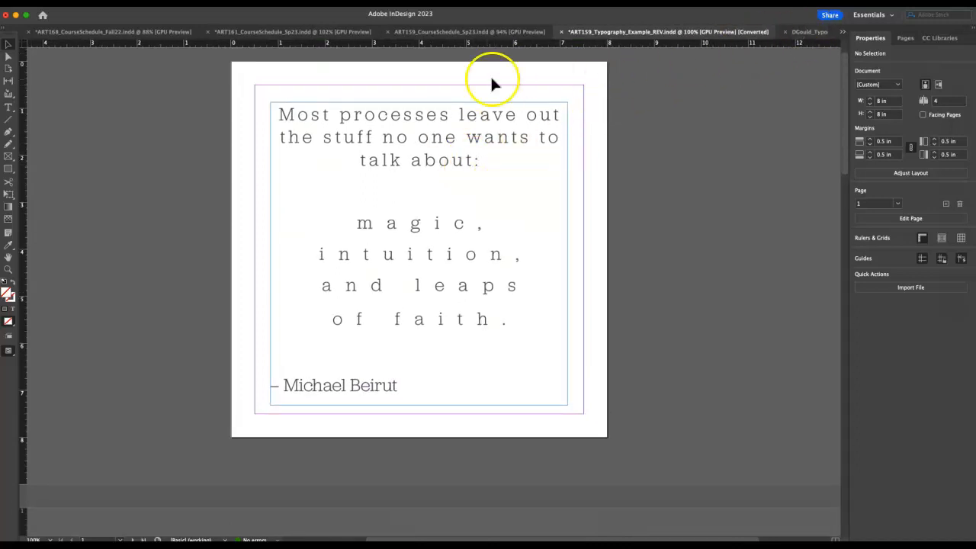
{"action": "double_click", "coordinate": [456, 115]}
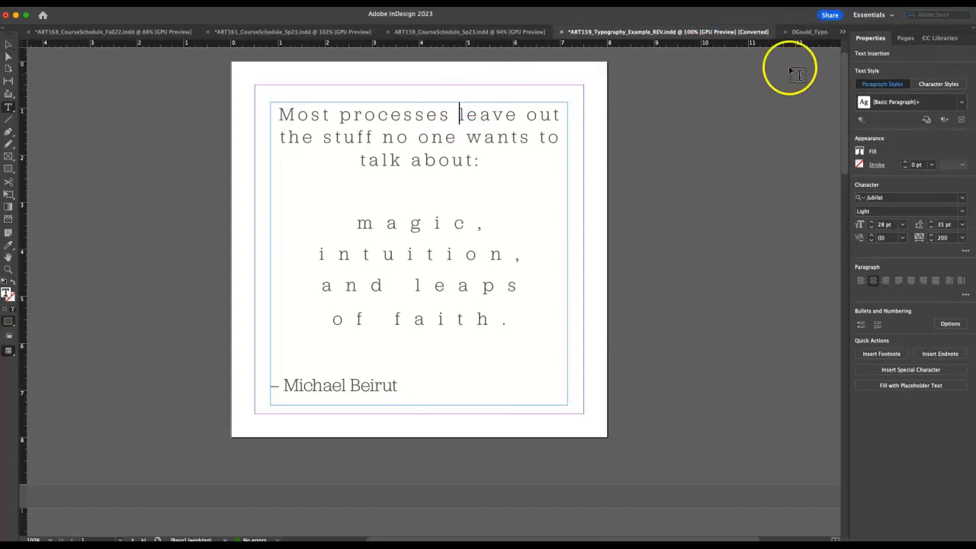
In the new typography document, draw a text frame about 6.25 in wide by 6.7 in high inside page 1's margins
{"action": "left_click", "coordinate": [808, 31]}
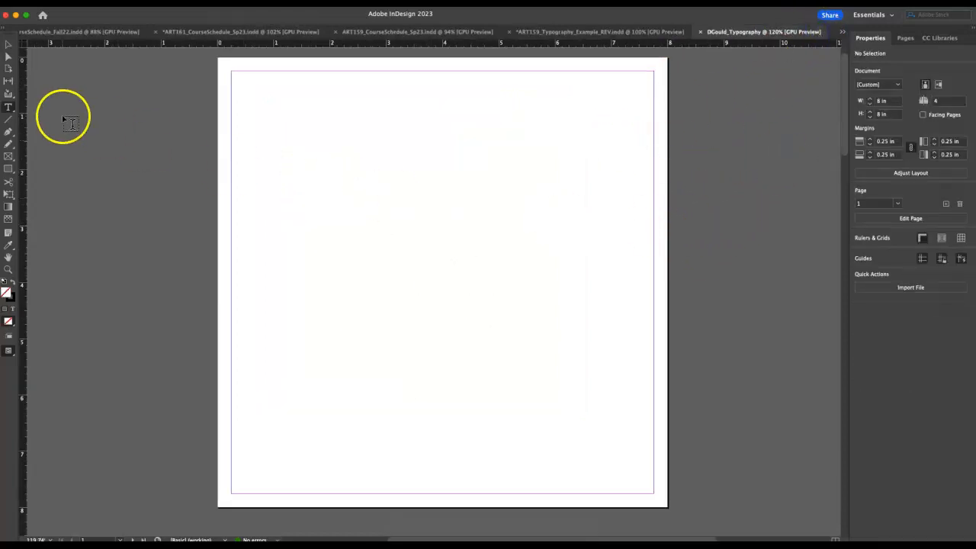
{"action": "left_click", "coordinate": [8, 111]}
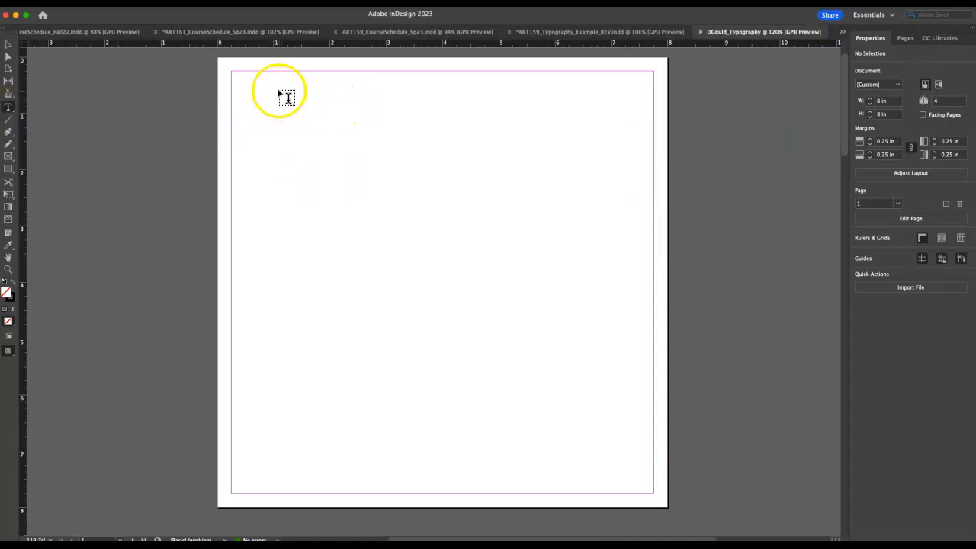
{"action": "left_click_drag", "start_coordinate": [267, 89], "coordinate": [618, 466]}
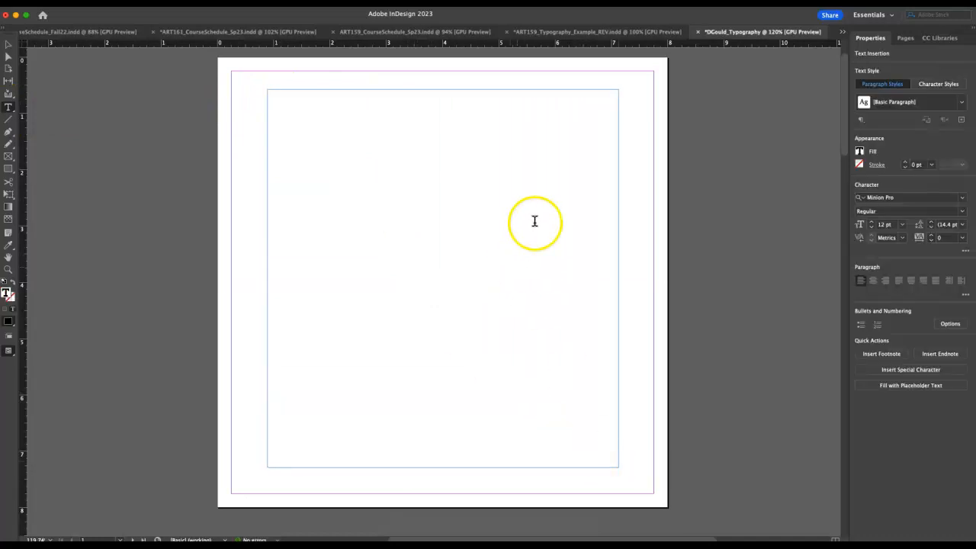
Copy the full quote with its attribution from page 1 of the example document into the new text frame, and select all of it
{"action": "left_click", "coordinate": [626, 34]}
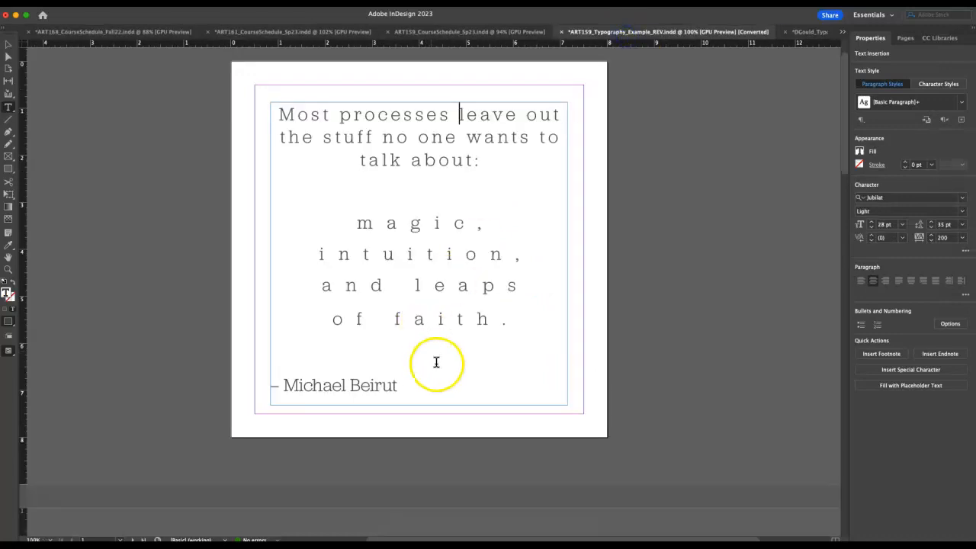
{"action": "left_click_drag", "start_coordinate": [408, 395], "coordinate": [249, 114]}
{"action": "key", "text": "super+c"}
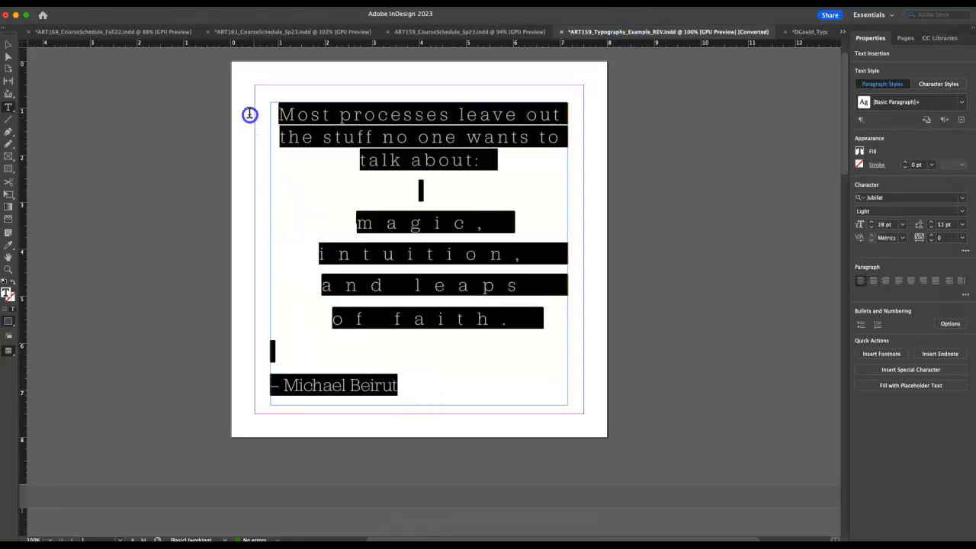
{"action": "left_click", "coordinate": [815, 32]}
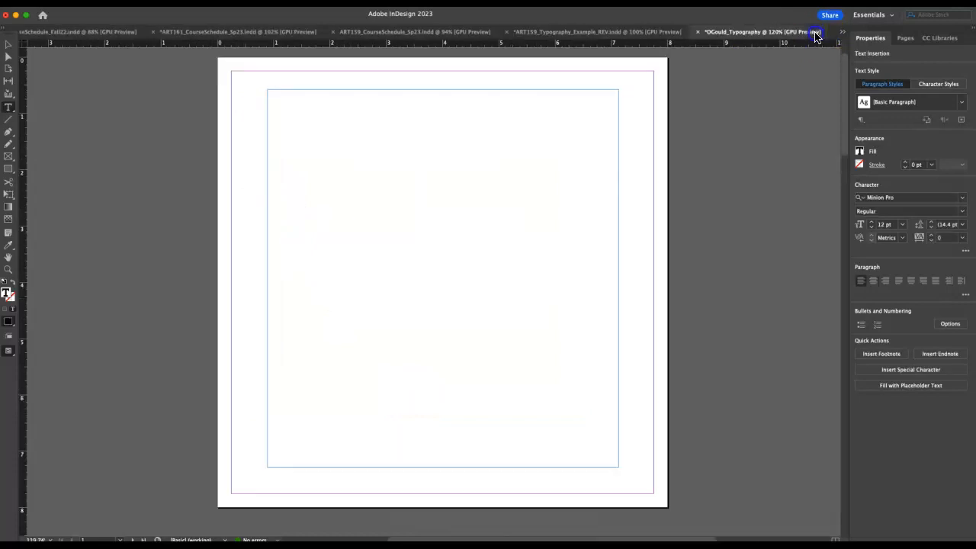
{"action": "key", "text": "super+v"}
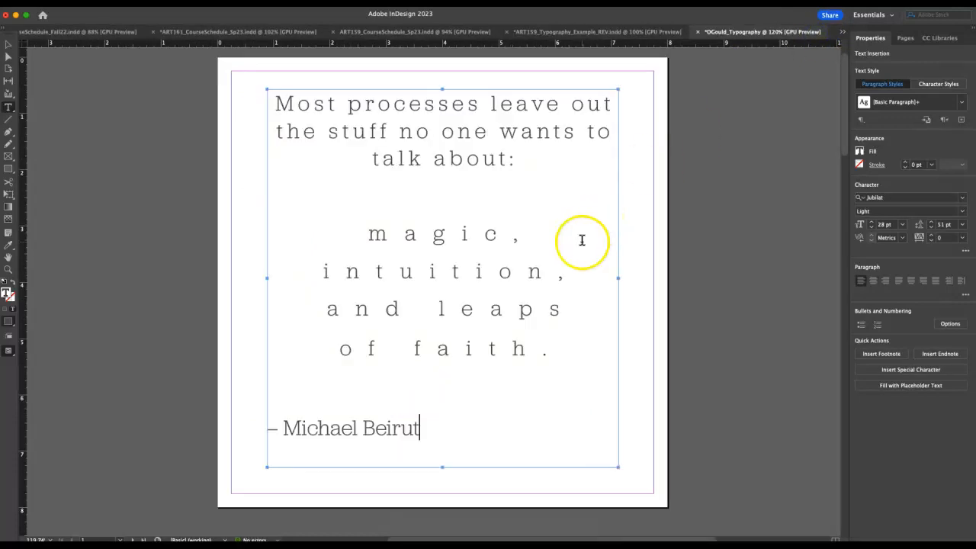
{"action": "key", "text": "super+a"}
{"action": "left_click", "coordinate": [962, 198]}
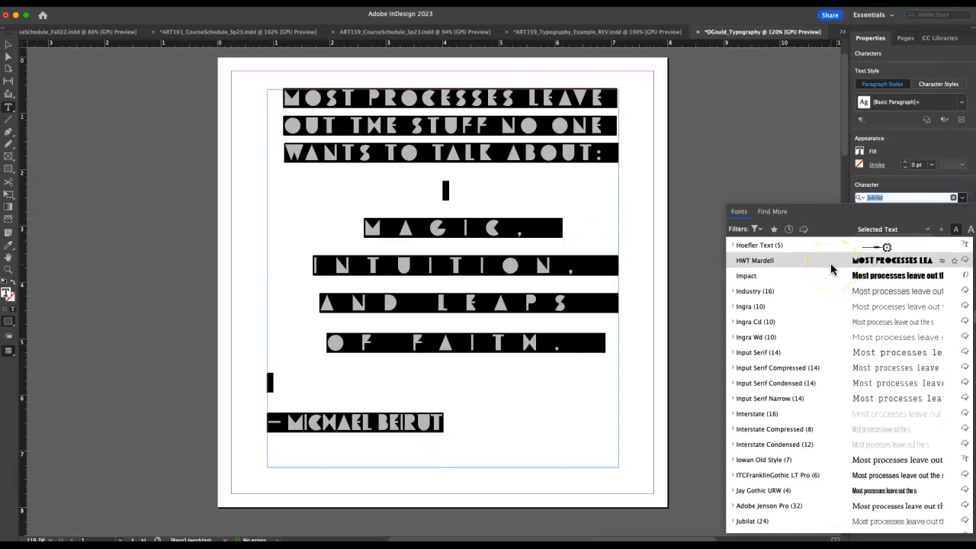
{"action": "scroll", "coordinate": [831, 269], "scroll_direction": "up", "scroll_amount": 10}
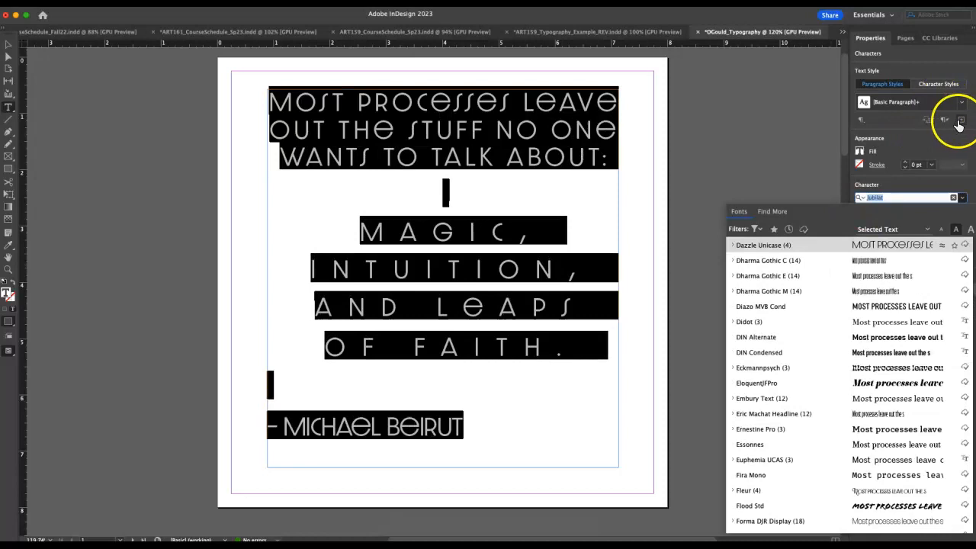
{"action": "left_click", "coordinate": [938, 70]}
Apply the [Basic Paragraph] style to the whole selected quote, and try to reapply it to the attribution line alone
{"action": "left_click", "coordinate": [962, 102]}
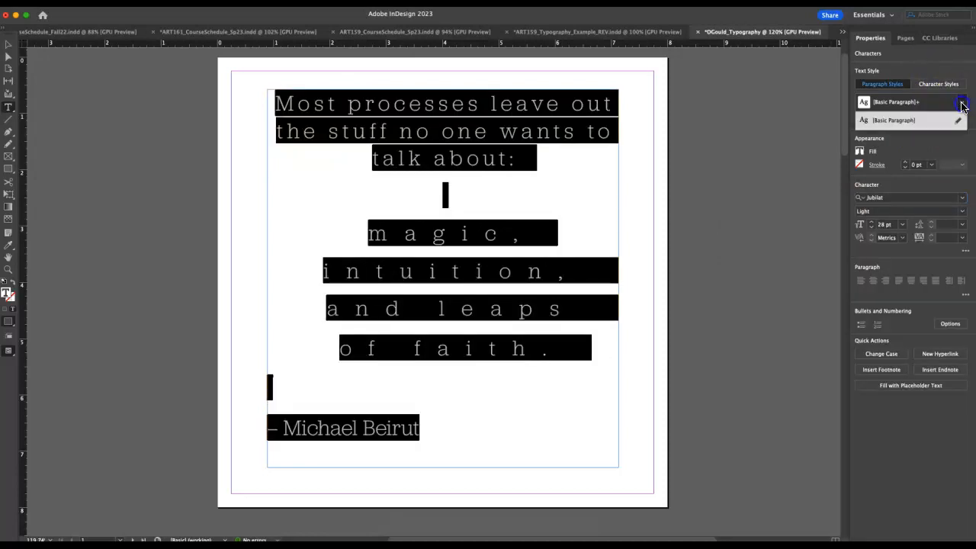
{"action": "left_click", "coordinate": [943, 119]}
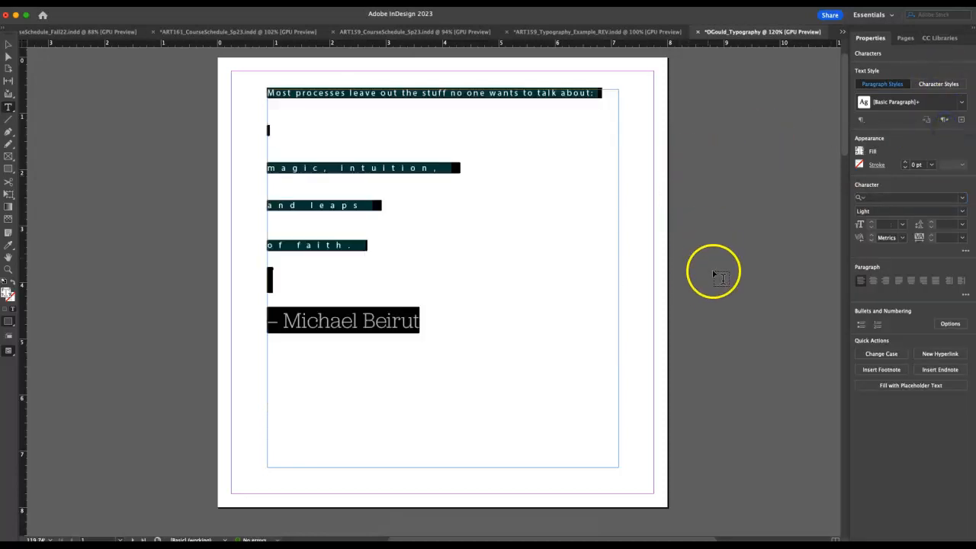
{"action": "left_click", "coordinate": [481, 328]}
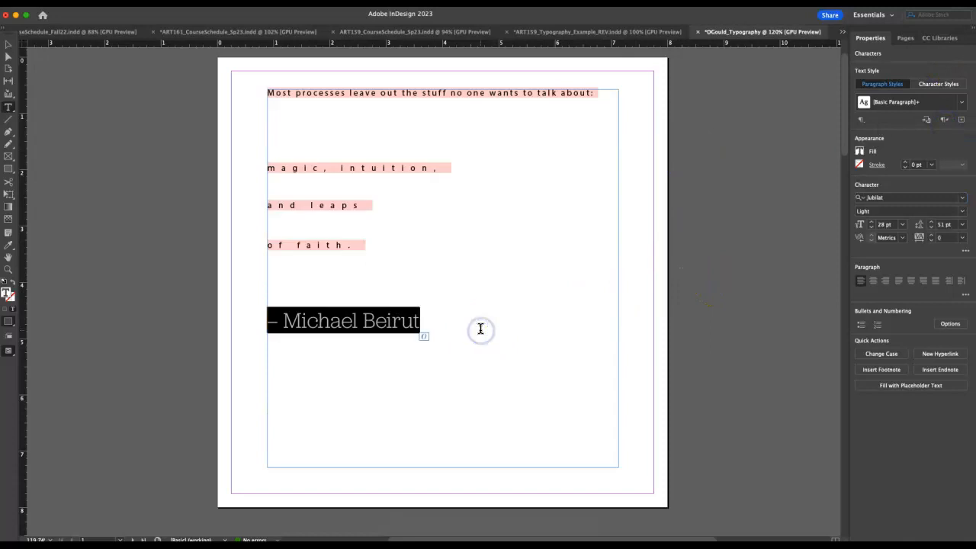
{"action": "left_click", "coordinate": [964, 104]}
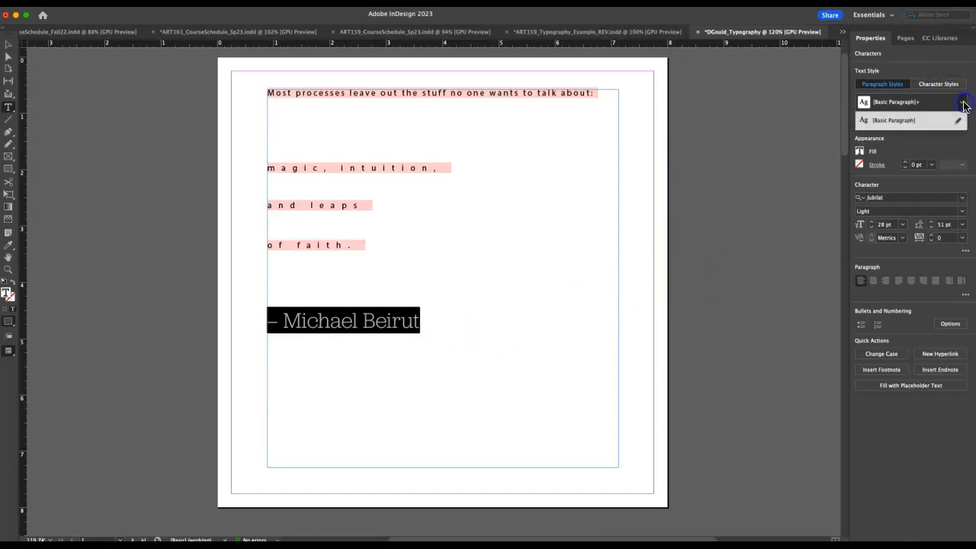
{"action": "left_click", "coordinate": [929, 120]}
{"action": "left_click", "coordinate": [436, 294]}
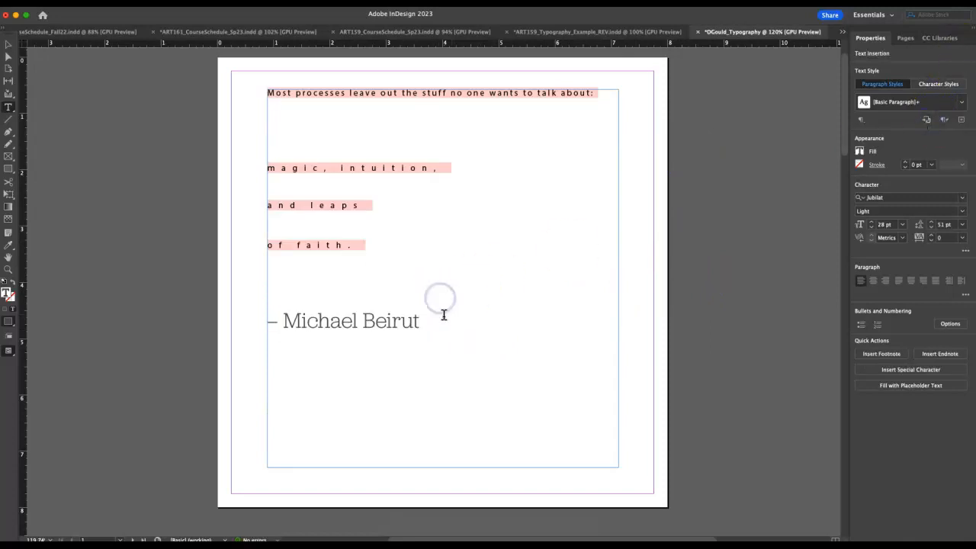
{"action": "left_click_drag", "start_coordinate": [458, 324], "coordinate": [249, 307]}
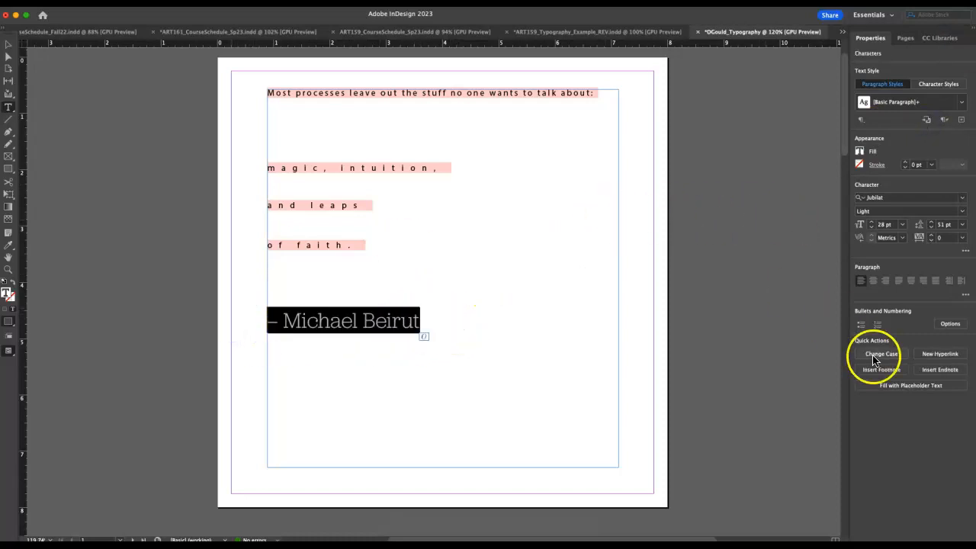
{"action": "left_click", "coordinate": [439, 252]}
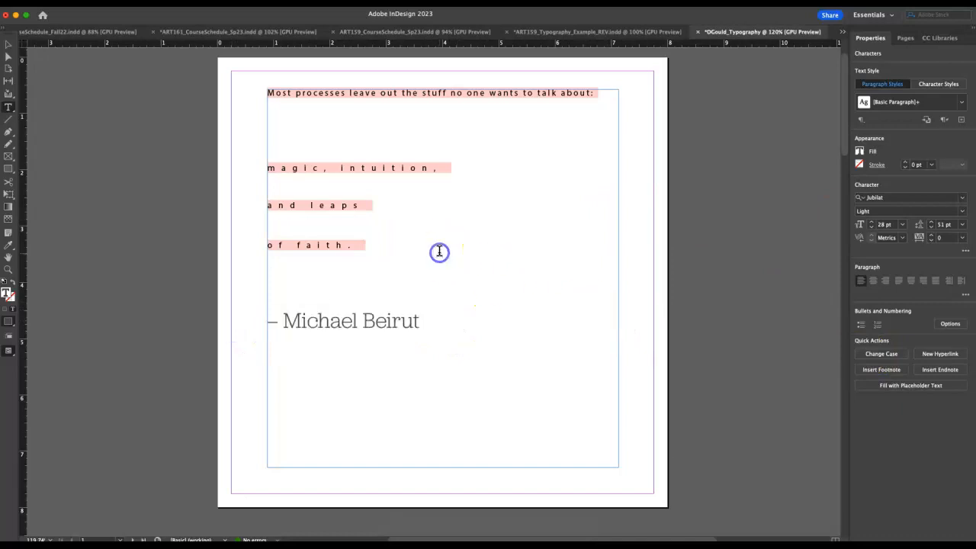
Set the tracking to 0 and the leading to Auto for the lines from "magic, intuition," through "of faith."
{"action": "mouse_move", "coordinate": [367, 245]}
{"action": "left_mouse_down"}
{"action": "mouse_move", "coordinate": [357, 246]}
{"action": "mouse_move", "coordinate": [376, 242]}
{"action": "left_mouse_up"}
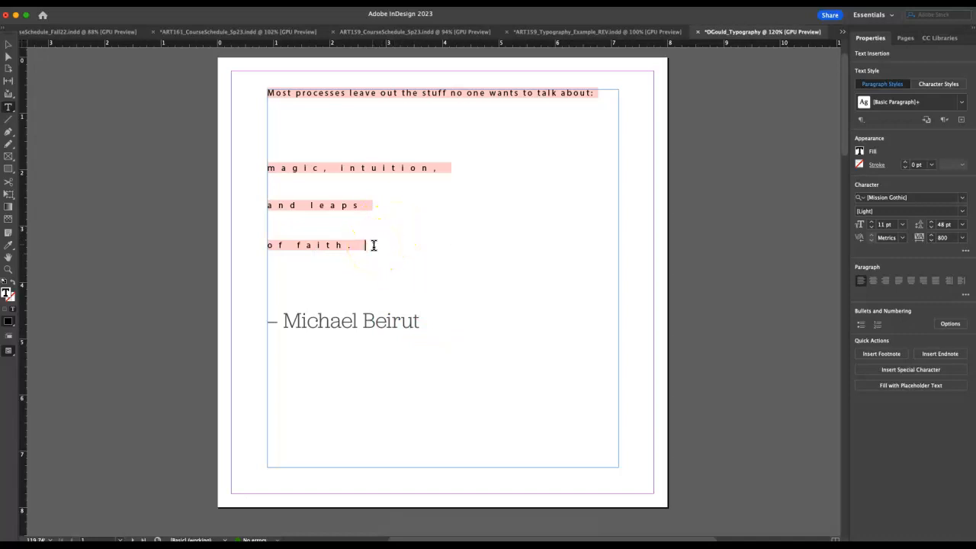
{"action": "left_click_drag", "start_coordinate": [361, 246], "coordinate": [227, 173]}
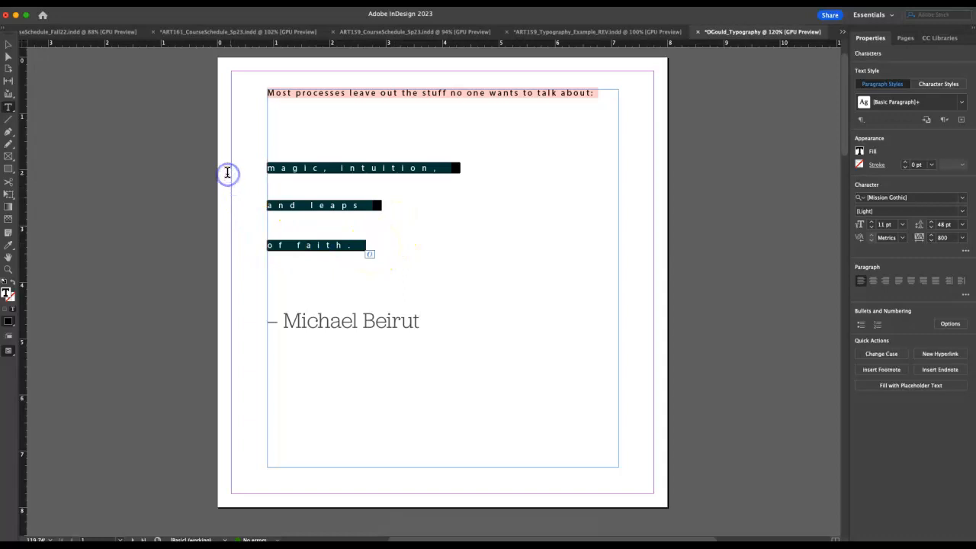
{"action": "left_click", "coordinate": [962, 237]}
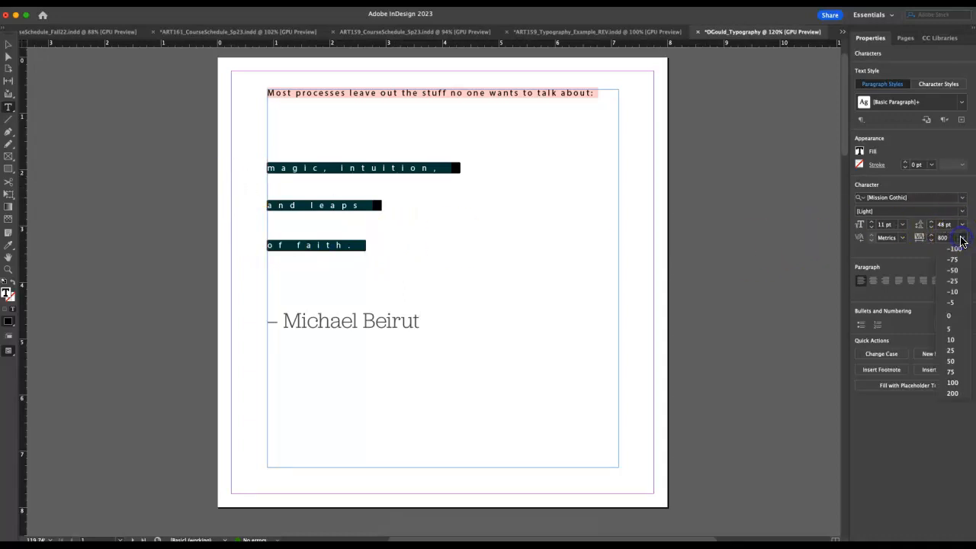
{"action": "left_click", "coordinate": [950, 315]}
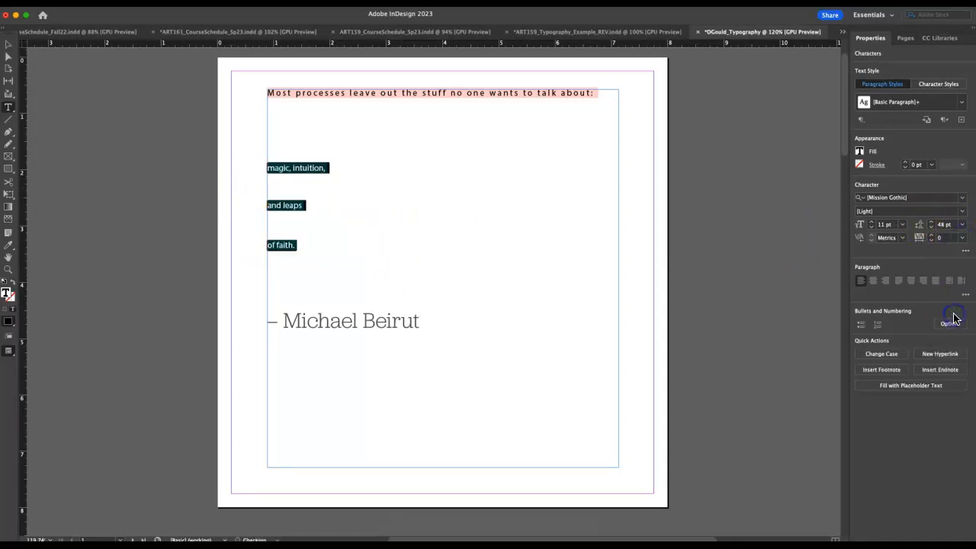
{"action": "left_click", "coordinate": [962, 225]}
{"action": "left_click", "coordinate": [954, 236]}
Try to reapply the [Basic Paragraph] style to all the text in the frame
{"action": "key", "text": "ctrl+a"}
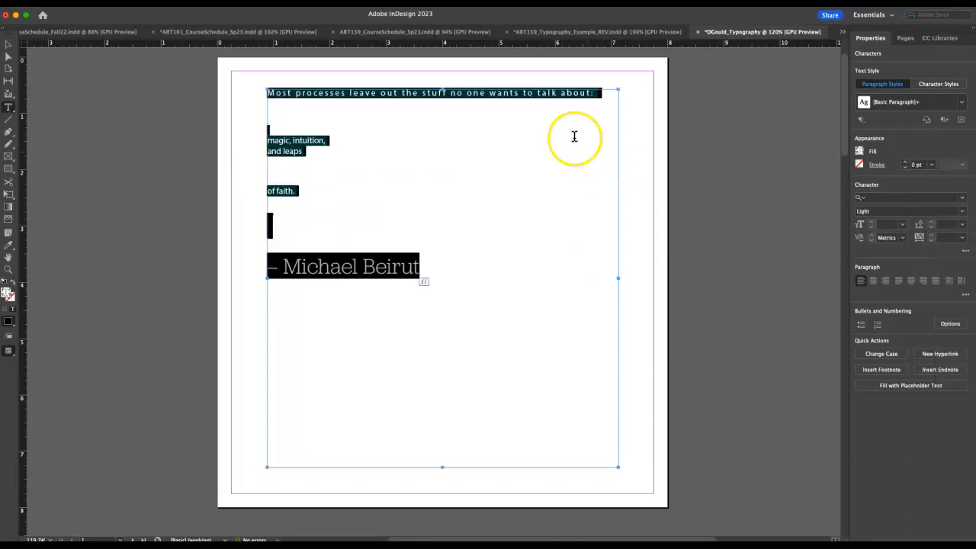
{"action": "left_click", "coordinate": [961, 104]}
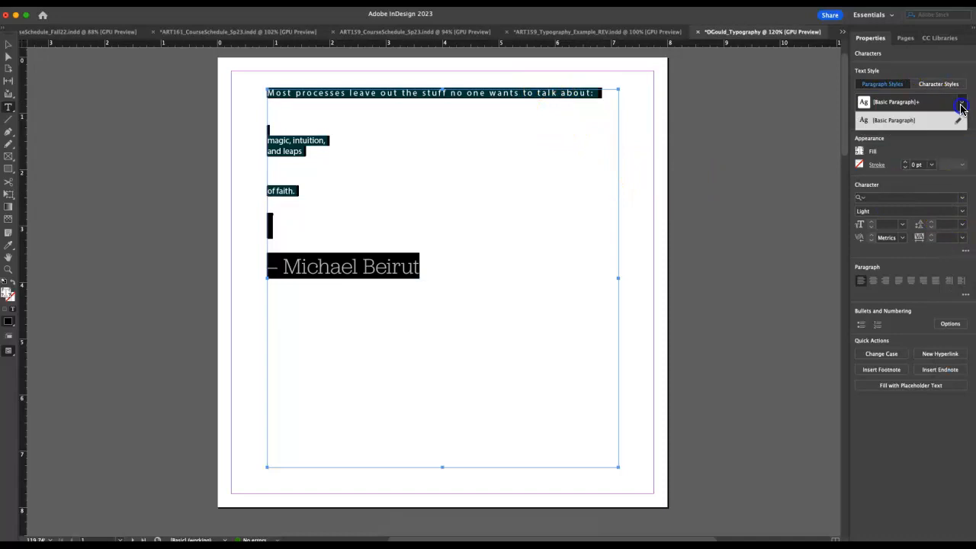
{"action": "left_click", "coordinate": [953, 123]}
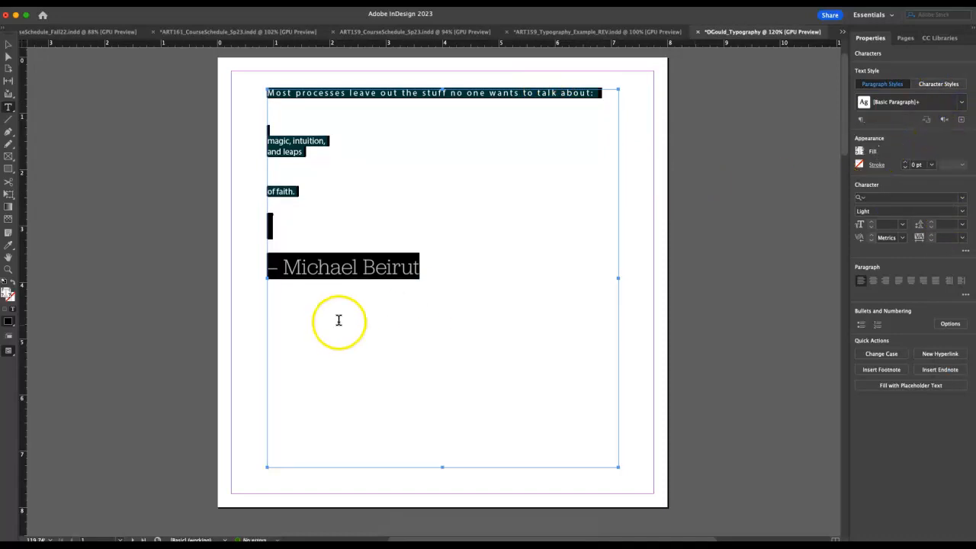
Compare the font settings of the attribution and the quote's first line, and search the font list for "miss"
{"action": "left_click", "coordinate": [356, 266]}
{"action": "triple_click", "coordinate": [354, 267]}
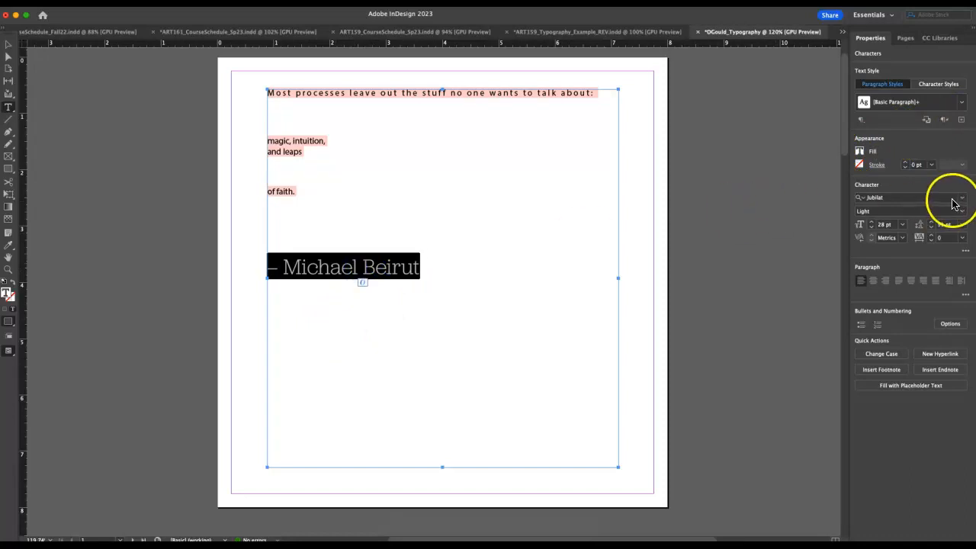
{"action": "left_click", "coordinate": [483, 91]}
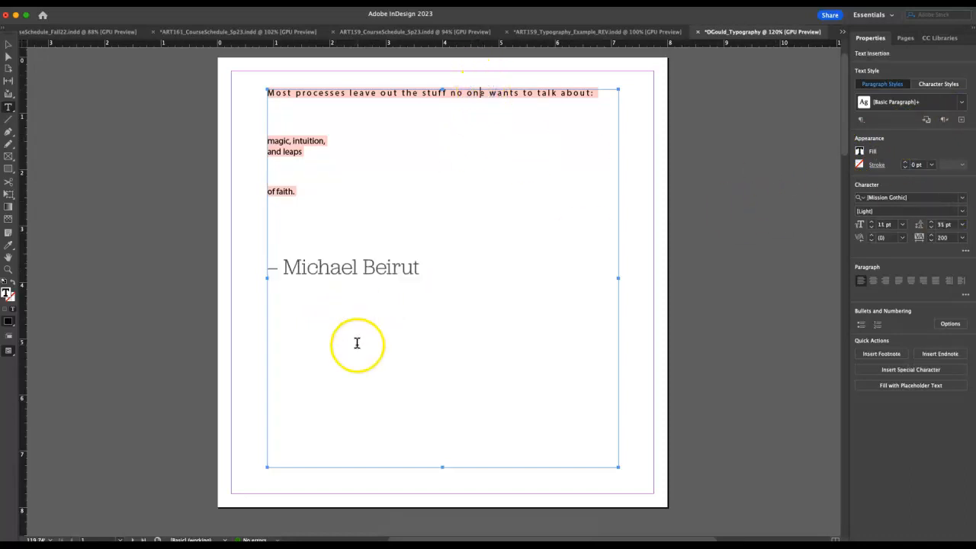
{"action": "triple_click", "coordinate": [388, 265]}
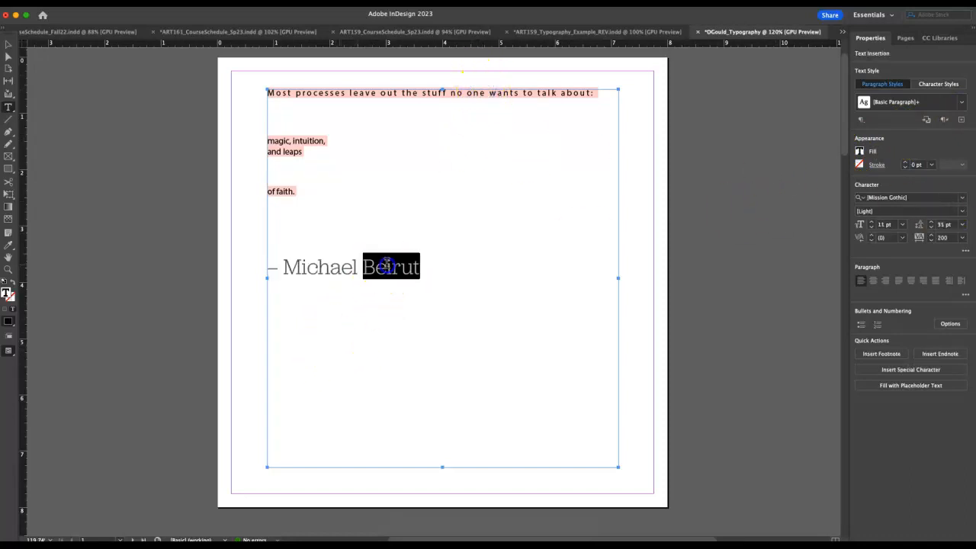
{"action": "left_click", "coordinate": [927, 197]}
{"action": "type", "text": "miss"}
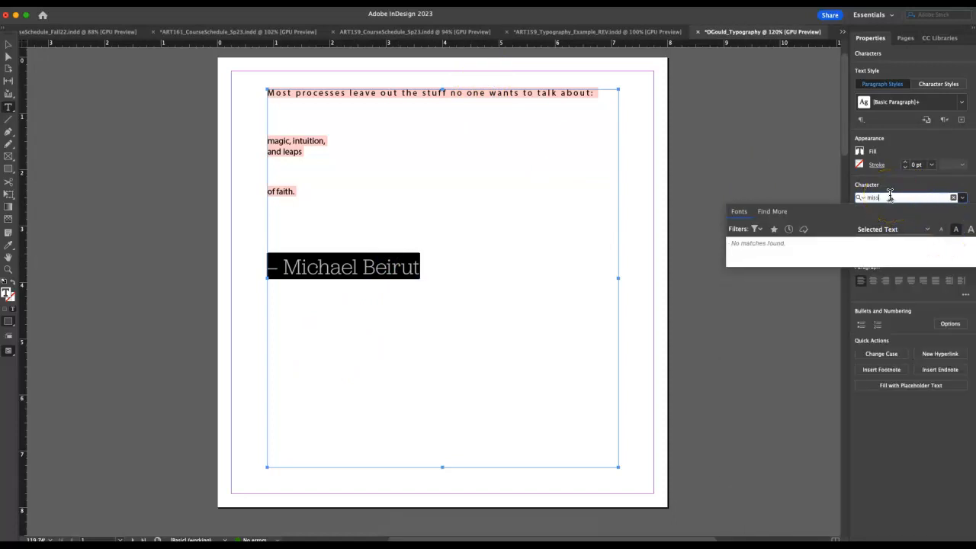
{"action": "left_click", "coordinate": [573, 192]}
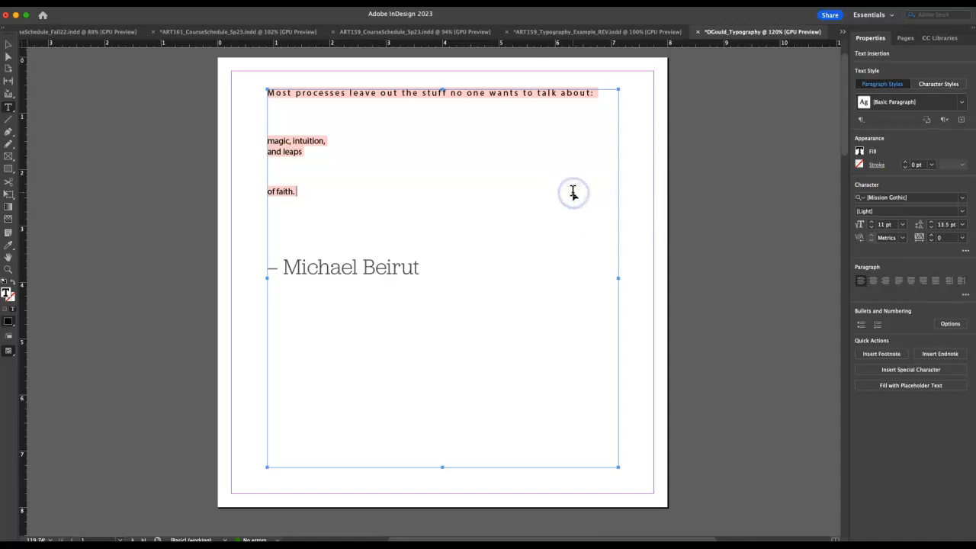
Set the font of all the text in the frame to Acumin Pro Condensed
{"action": "key", "text": "super+a"}
{"action": "left_click", "coordinate": [963, 199]}
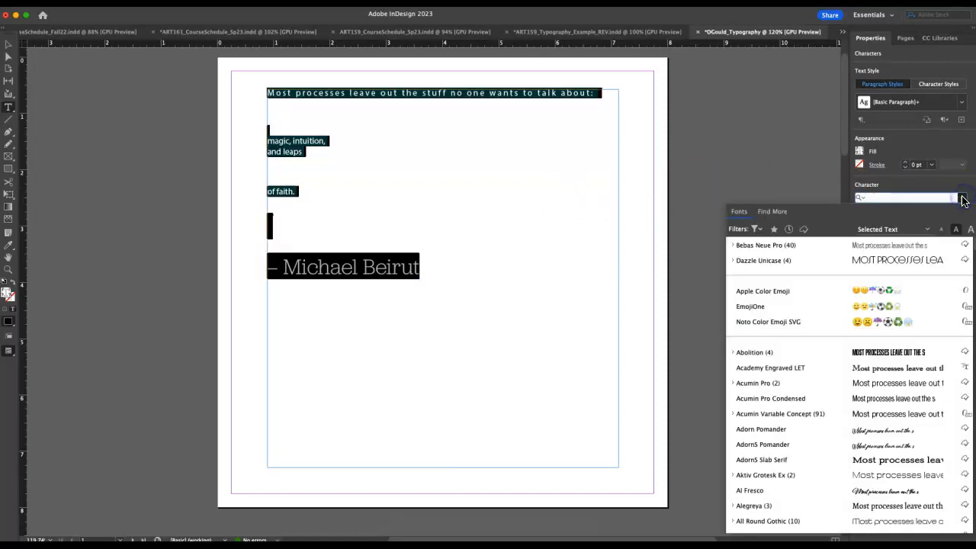
{"action": "left_click", "coordinate": [912, 245]}
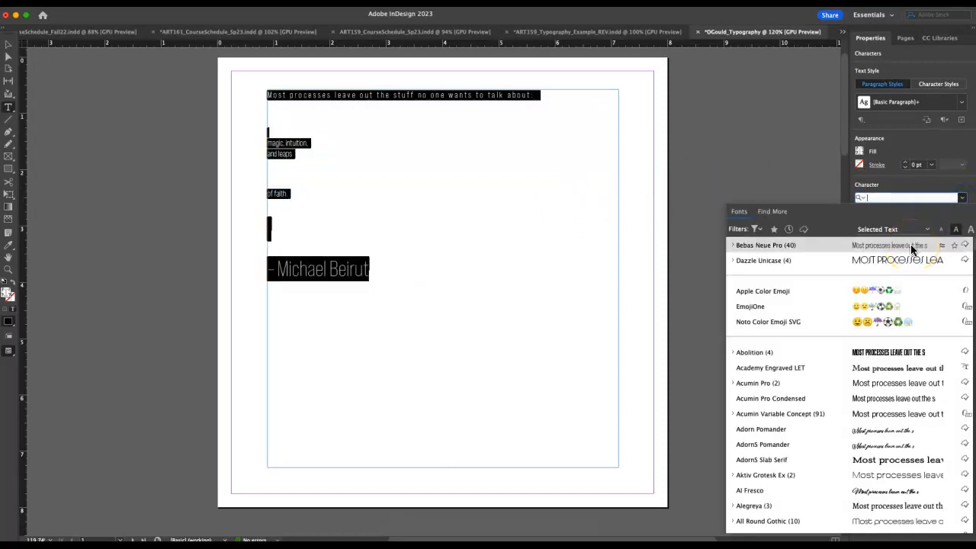
{"action": "left_click", "coordinate": [889, 291]}
{"action": "left_click", "coordinate": [879, 353]}
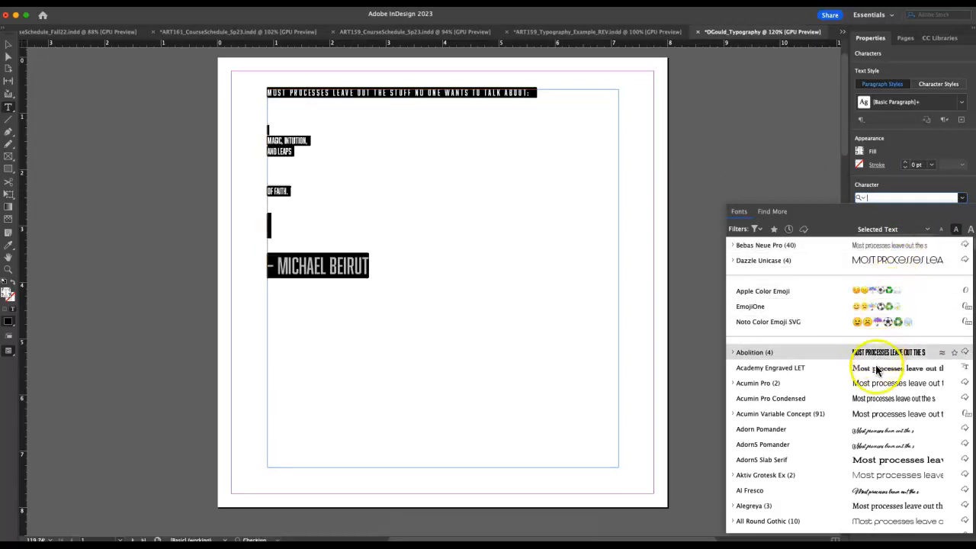
{"action": "left_click", "coordinate": [878, 399]}
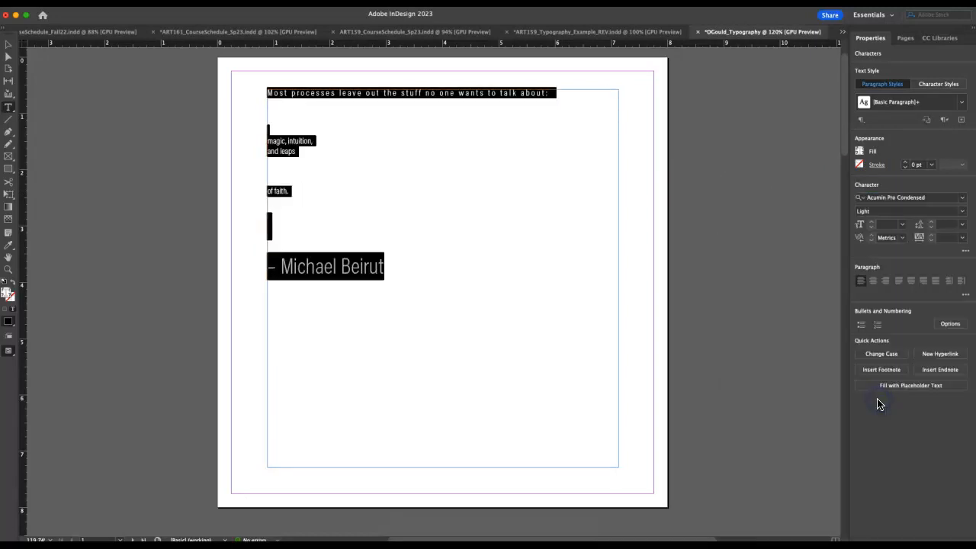
Set all the text in the frame to 12 pt with Auto leading and 0 tracking
{"action": "left_click", "coordinate": [903, 226]}
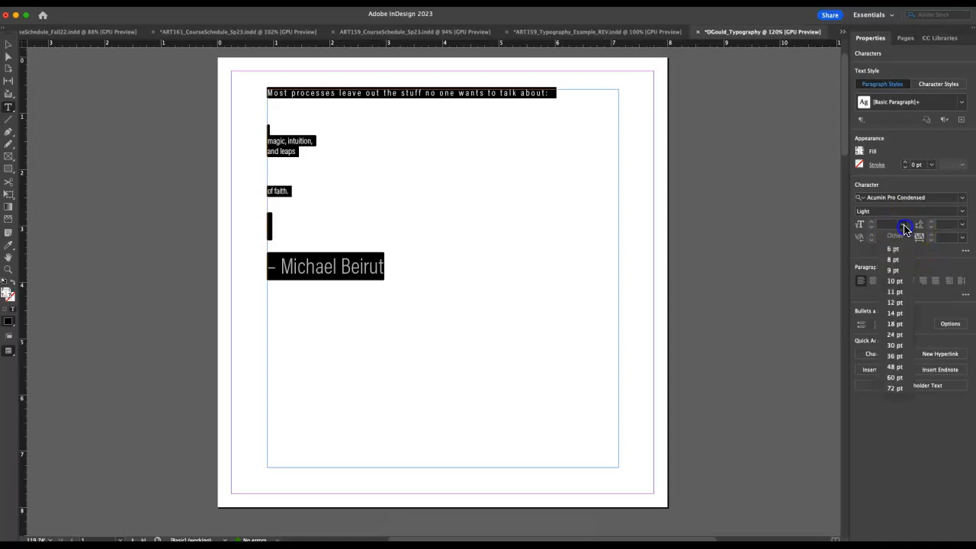
{"action": "left_click", "coordinate": [896, 302]}
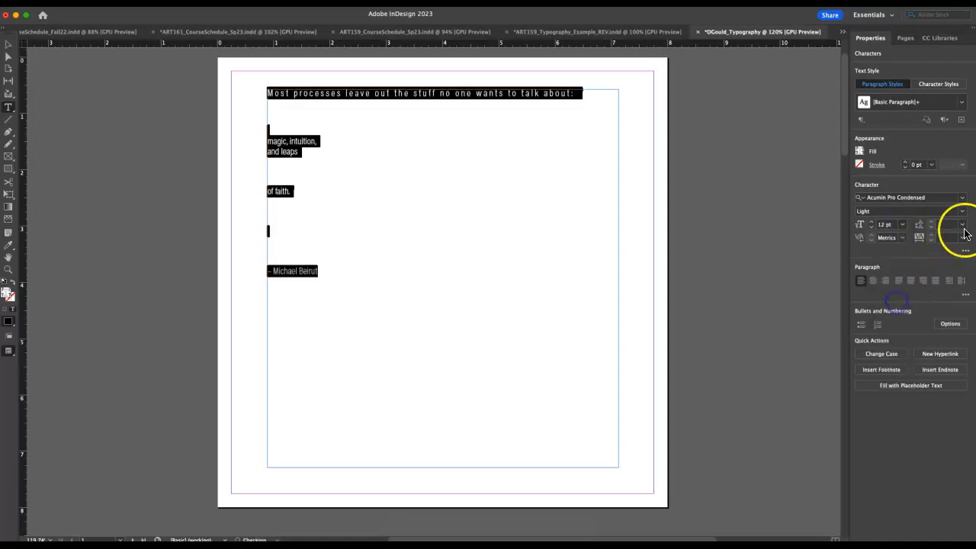
{"action": "left_click", "coordinate": [962, 227]}
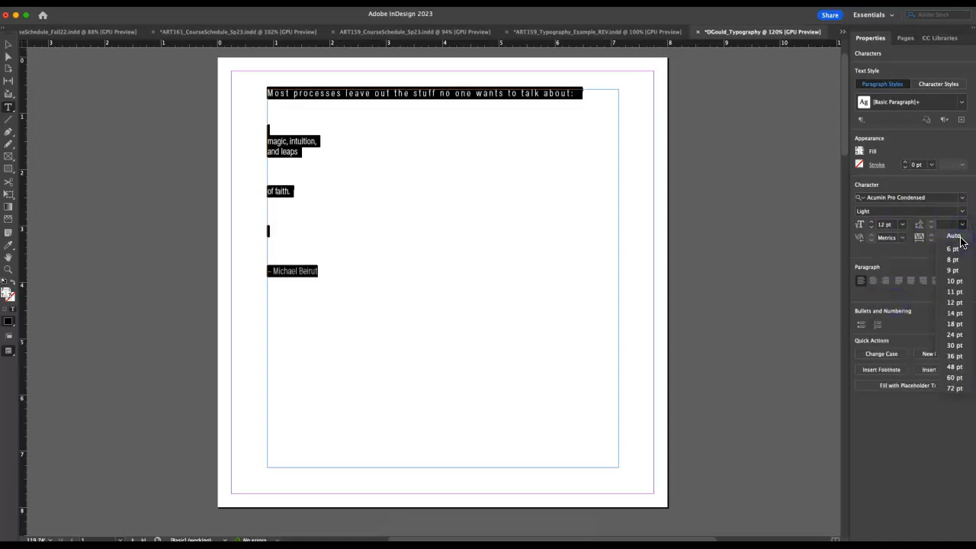
{"action": "left_click", "coordinate": [955, 237]}
{"action": "left_click", "coordinate": [963, 237]}
{"action": "left_click", "coordinate": [952, 305]}
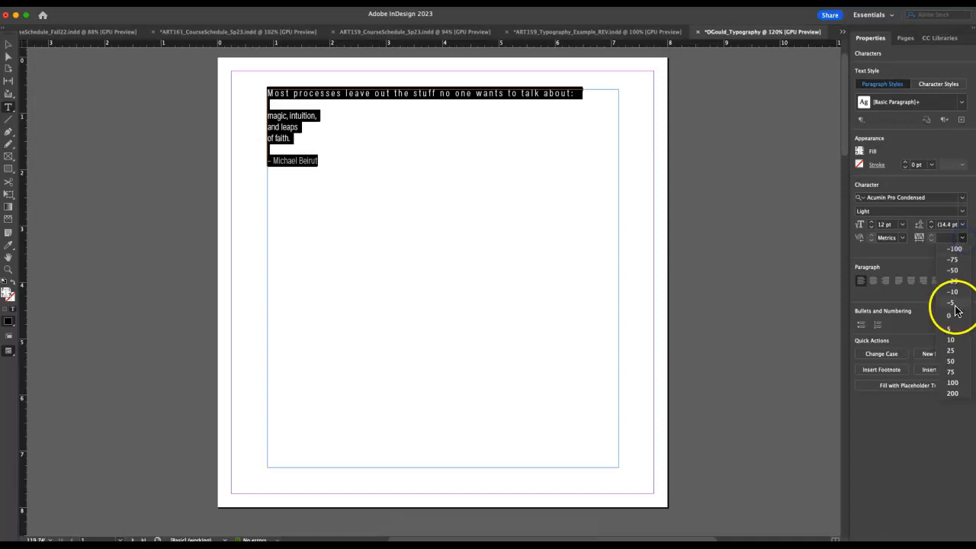
{"action": "left_click", "coordinate": [468, 162]}
Fill the whole quote and its attribution with [Black] at 100% tint, and deselect the text
{"action": "left_click_drag", "start_coordinate": [318, 161], "coordinate": [230, 93]}
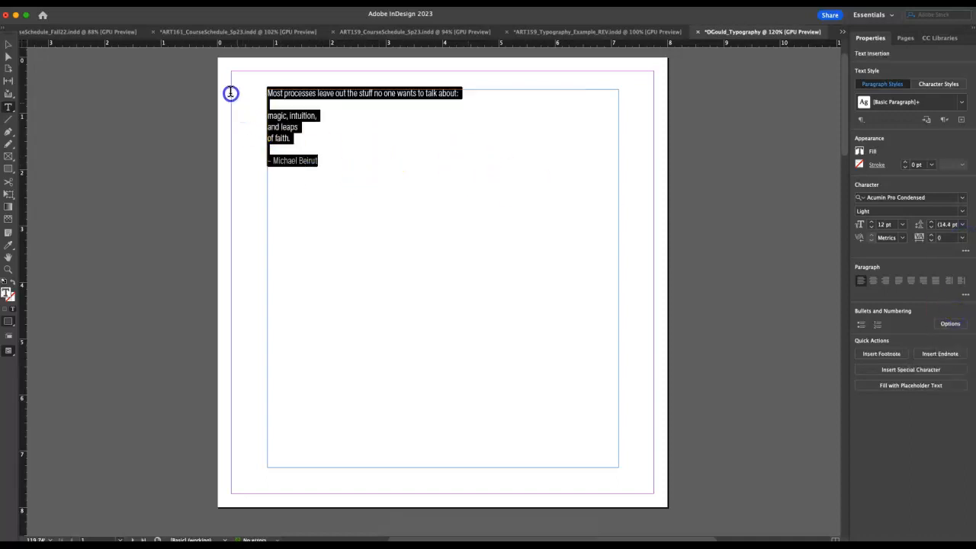
{"action": "left_click", "coordinate": [859, 151]}
{"action": "left_click", "coordinate": [776, 251]}
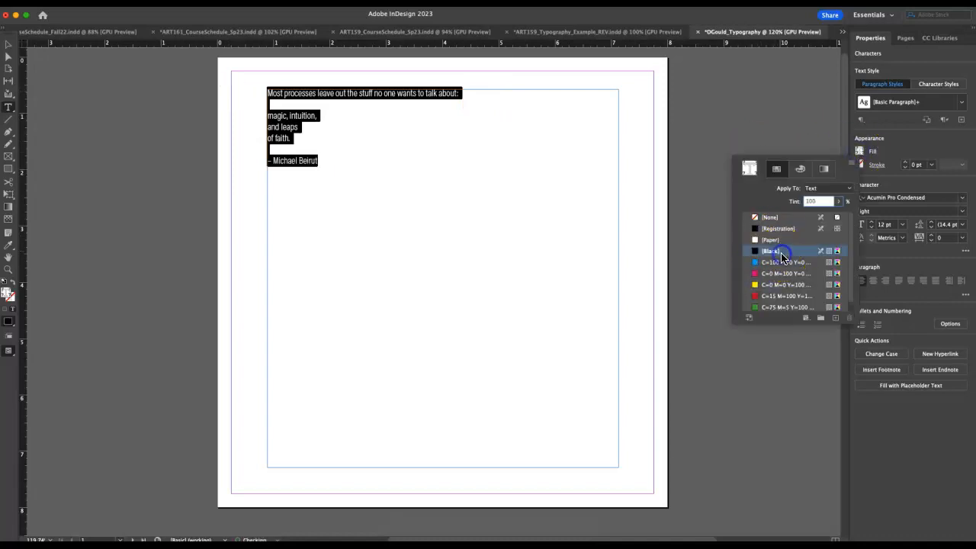
{"action": "left_click", "coordinate": [8, 45]}
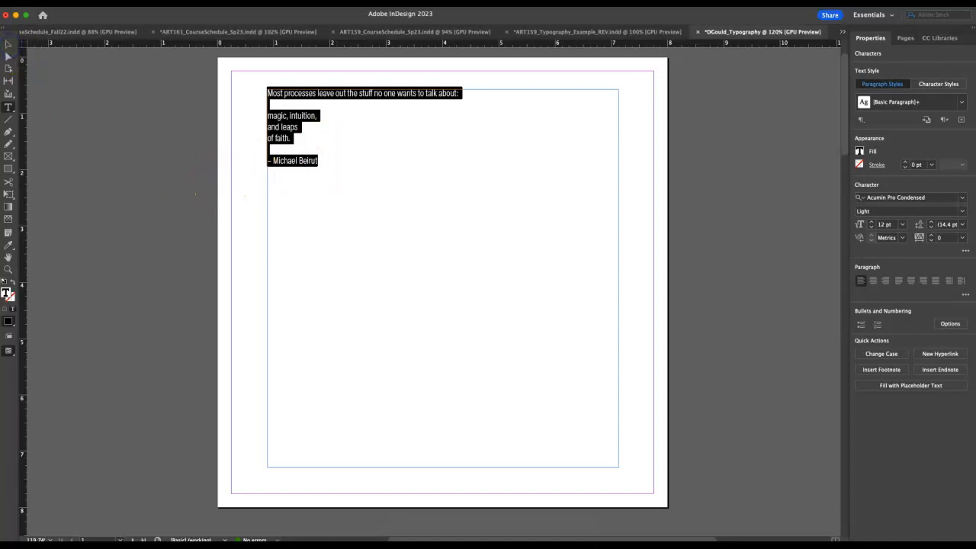
{"action": "left_click", "coordinate": [8, 48]}
{"action": "left_click", "coordinate": [133, 149]}
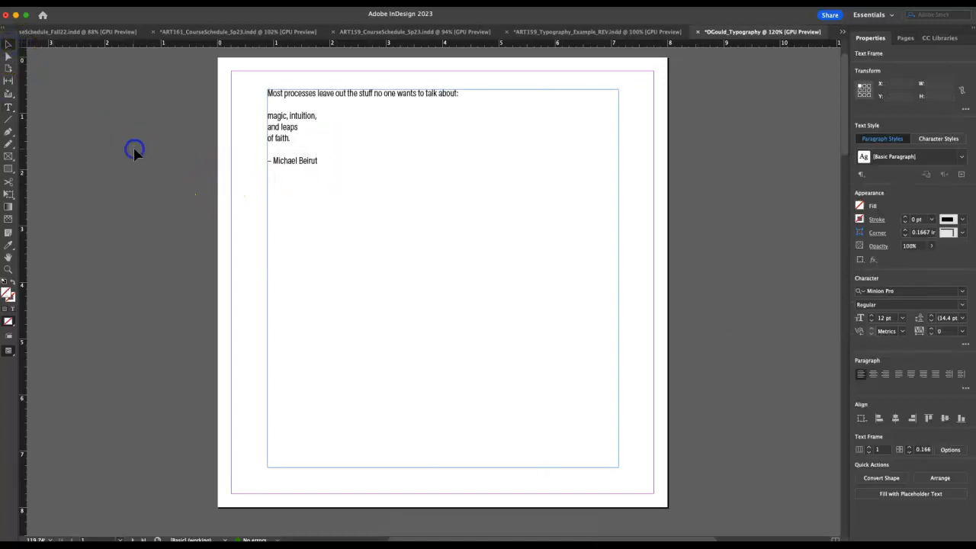
Select the attribution line and examine the plain quote text up close
{"action": "triple_click", "coordinate": [338, 162]}
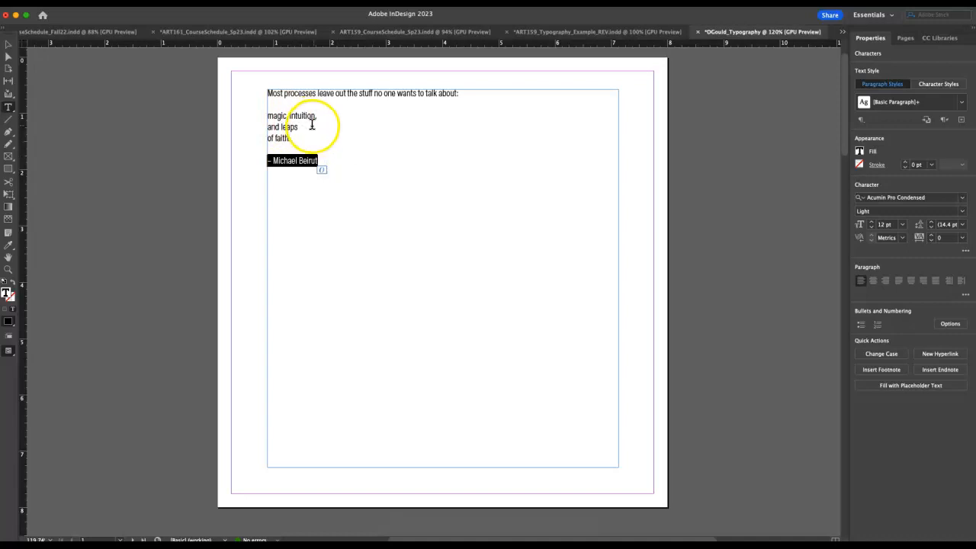
{"action": "scroll", "coordinate": [307, 119], "scroll_direction": "up", "scroll_amount": 5}
{"action": "scroll", "coordinate": [307, 120], "scroll_direction": "up", "scroll_amount": 4}
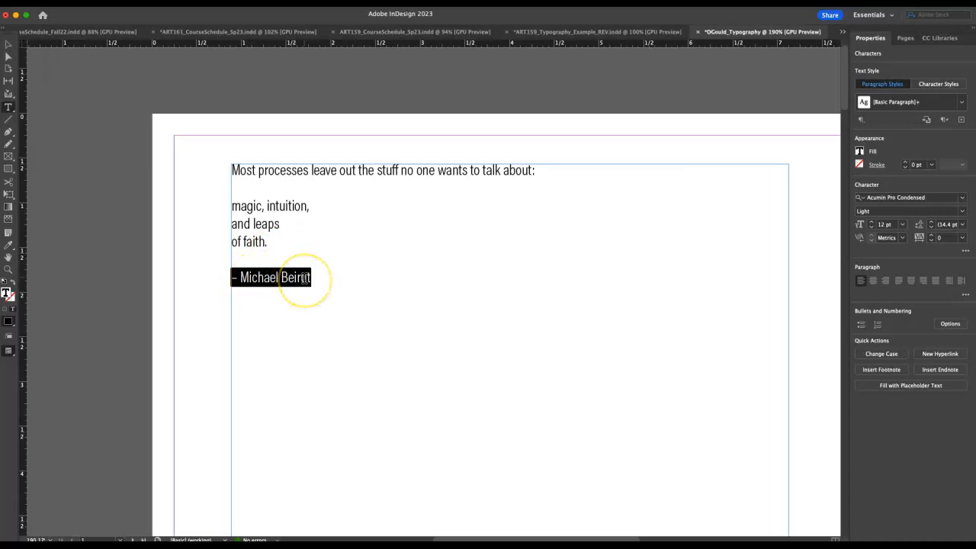
{"action": "scroll", "coordinate": [305, 278], "scroll_direction": "down", "scroll_amount": 3}
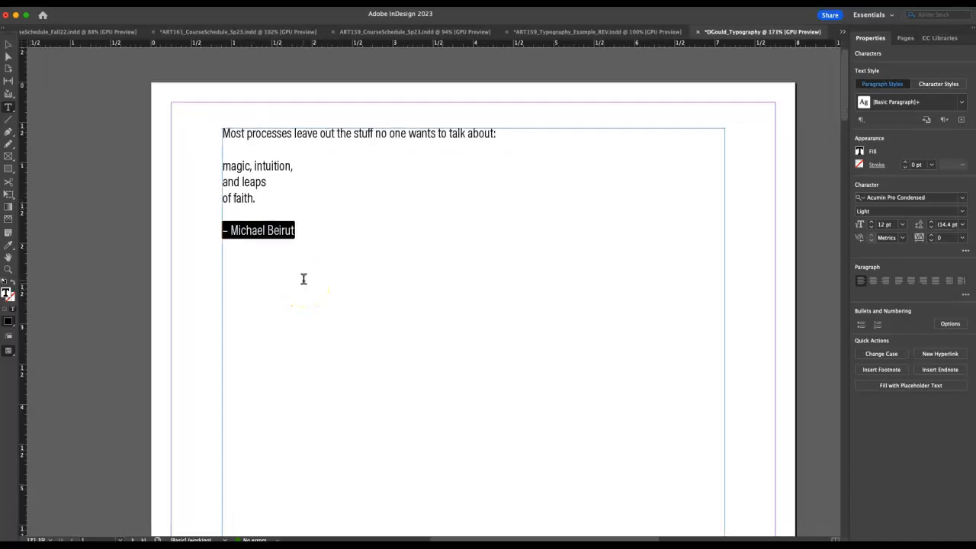
{"action": "scroll", "coordinate": [290, 283], "scroll_direction": "down", "scroll_amount": 3}
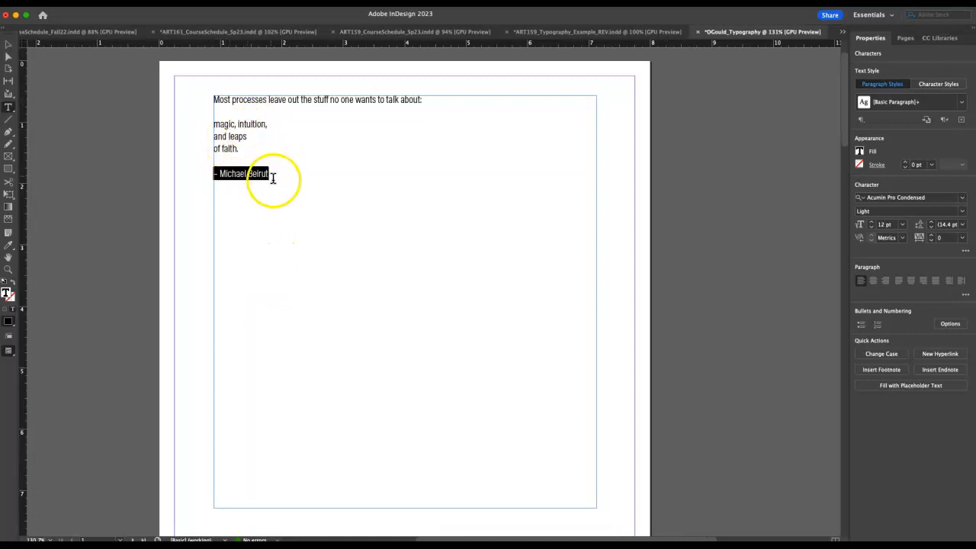
Set the font of the whole quote and its attribution to AdornS Slab Serif
{"action": "left_click_drag", "start_coordinate": [274, 174], "coordinate": [202, 98]}
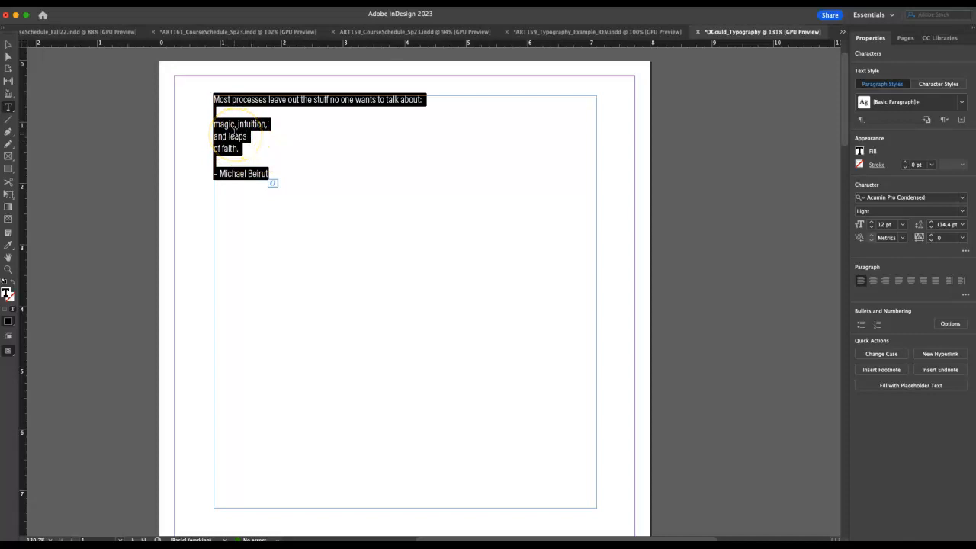
{"action": "left_click", "coordinate": [964, 199]}
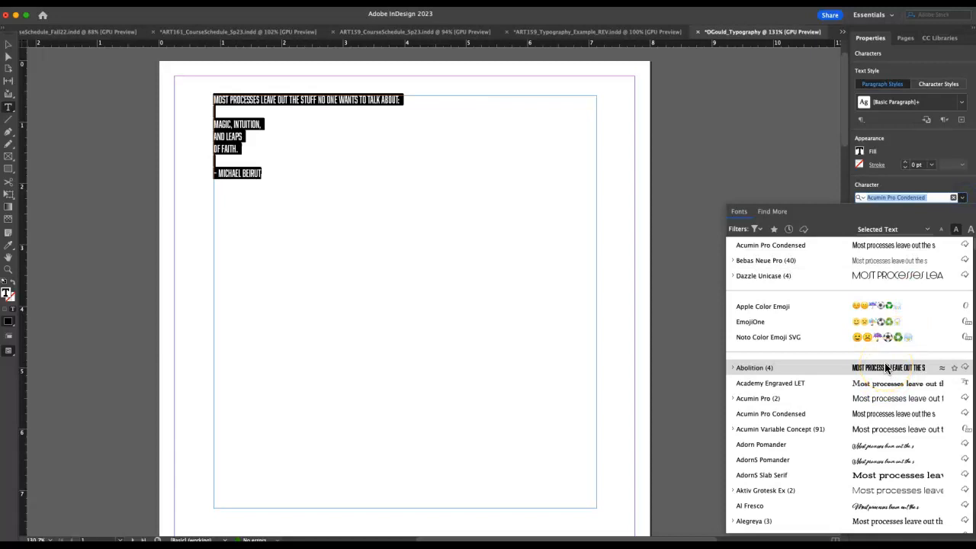
{"action": "left_click", "coordinate": [901, 479]}
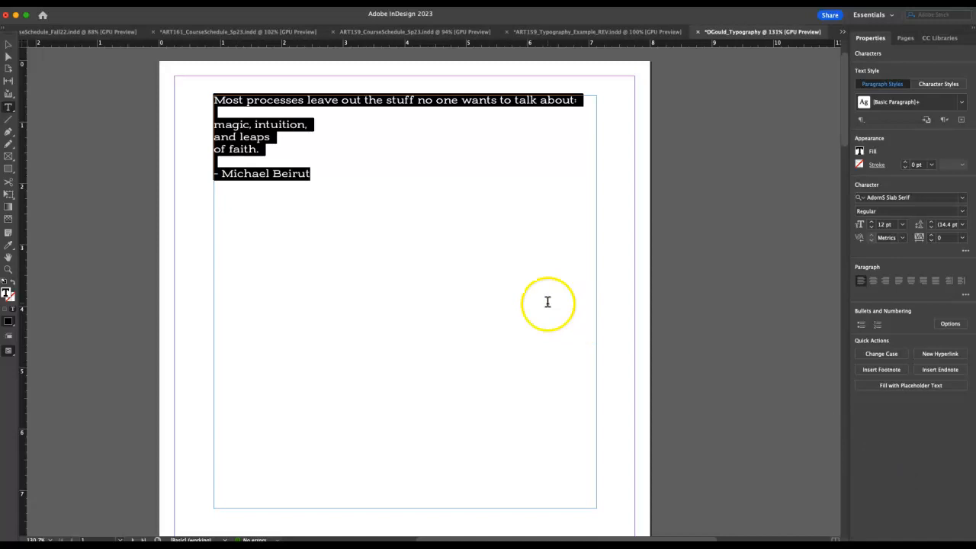
Increase the font size of the whole quote and its attribution to 22 pt
{"action": "left_click", "coordinate": [871, 222]}
{"action": "left_click", "coordinate": [871, 224]}
{"action": "left_click", "coordinate": [871, 224]}
{"action": "left_click", "coordinate": [871, 224]}
{"action": "left_click", "coordinate": [871, 224]}
{"action": "left_click", "coordinate": [871, 224]}
{"action": "left_click", "coordinate": [871, 224]}
{"action": "left_click", "coordinate": [871, 224]}
{"action": "left_click", "coordinate": [871, 224]}
{"action": "left_click", "coordinate": [871, 224]}
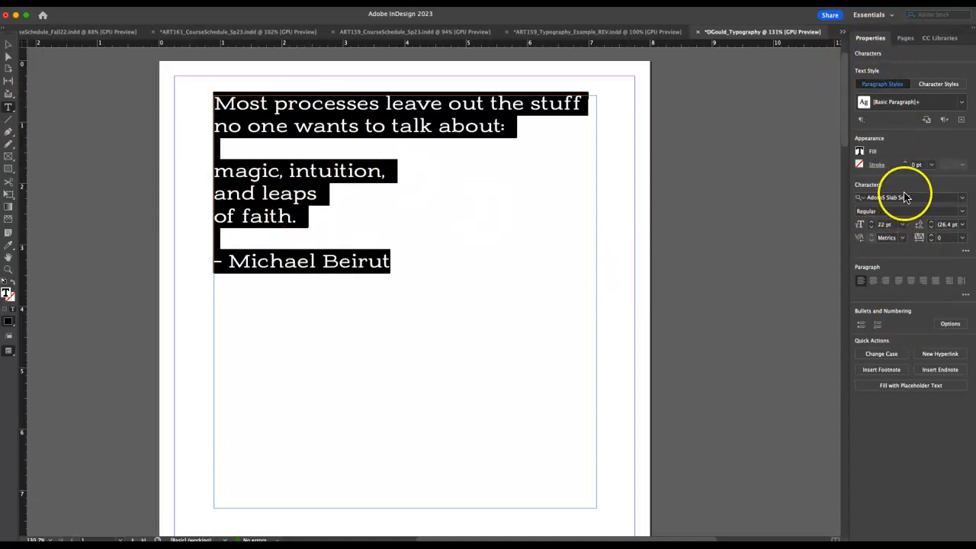
Change the font of the whole quote and attribution to Acumin Variable Concept in the Wide Bold style
{"action": "left_click", "coordinate": [963, 200]}
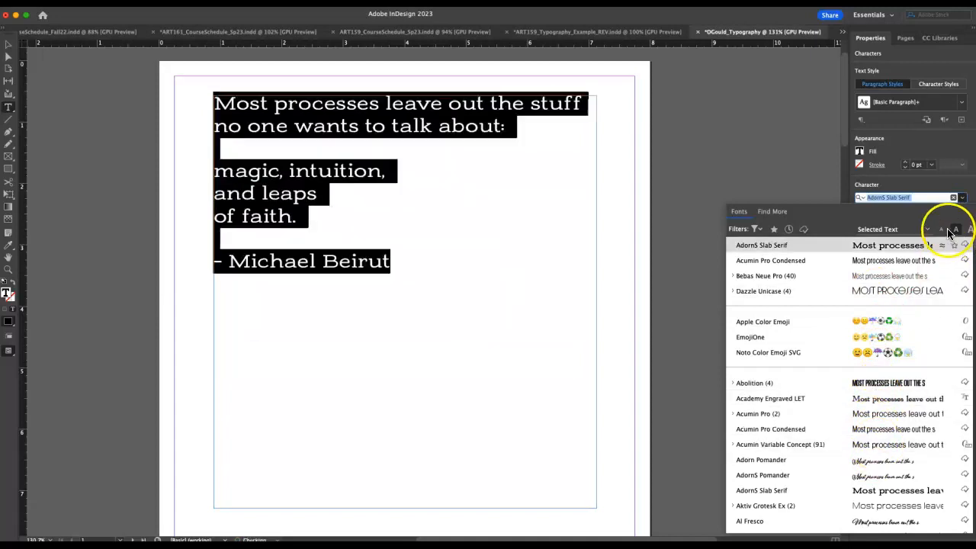
{"action": "left_click", "coordinate": [946, 188]}
{"action": "left_click", "coordinate": [963, 212]}
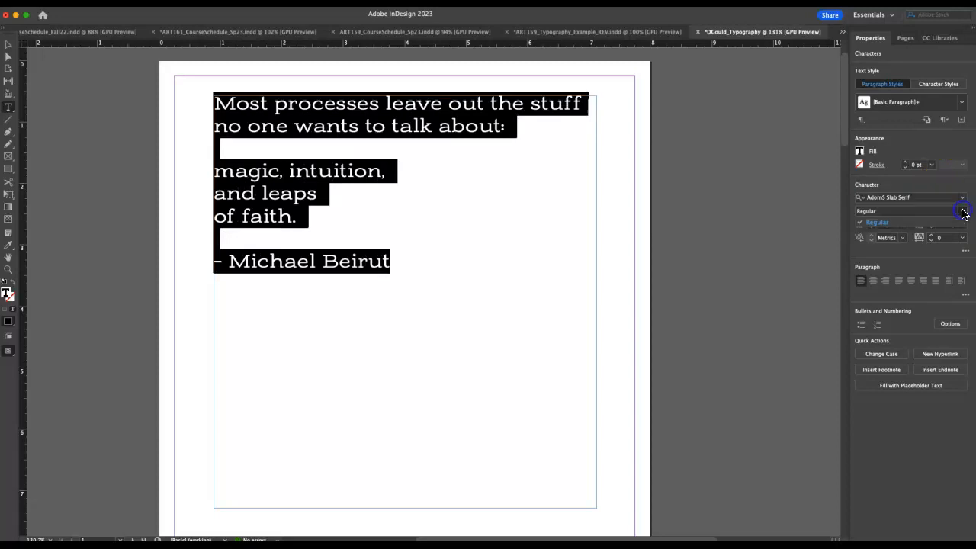
{"action": "left_click", "coordinate": [962, 199]}
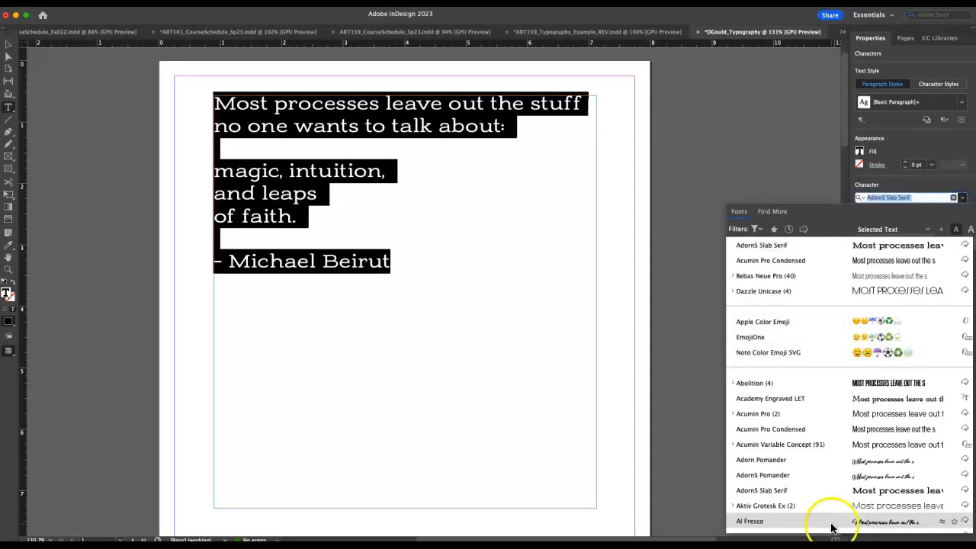
{"action": "left_click", "coordinate": [832, 449]}
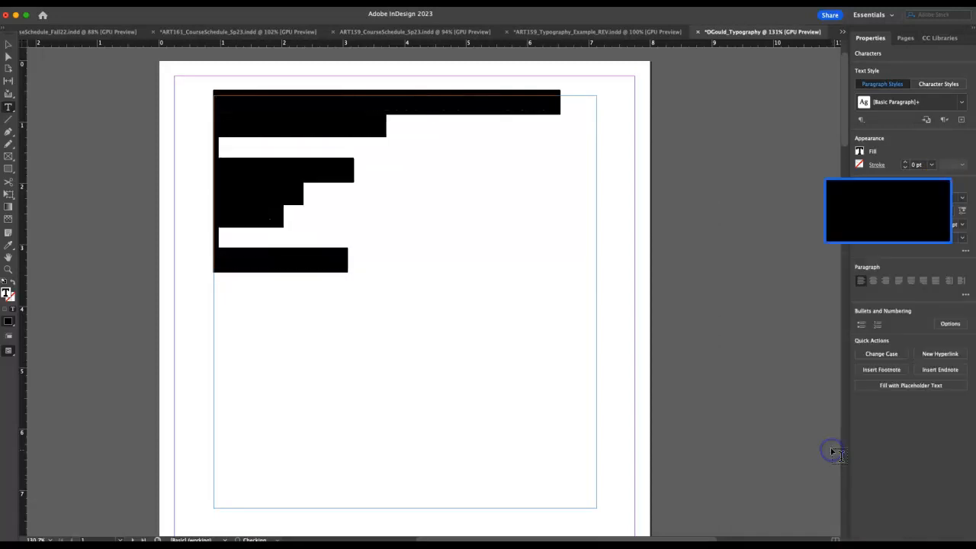
{"action": "left_click", "coordinate": [926, 228]}
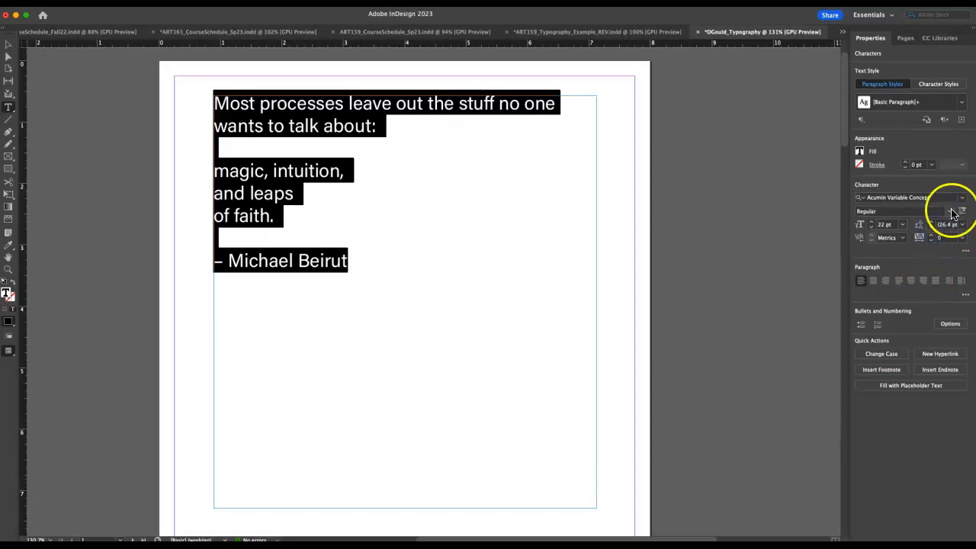
{"action": "left_click", "coordinate": [951, 211]}
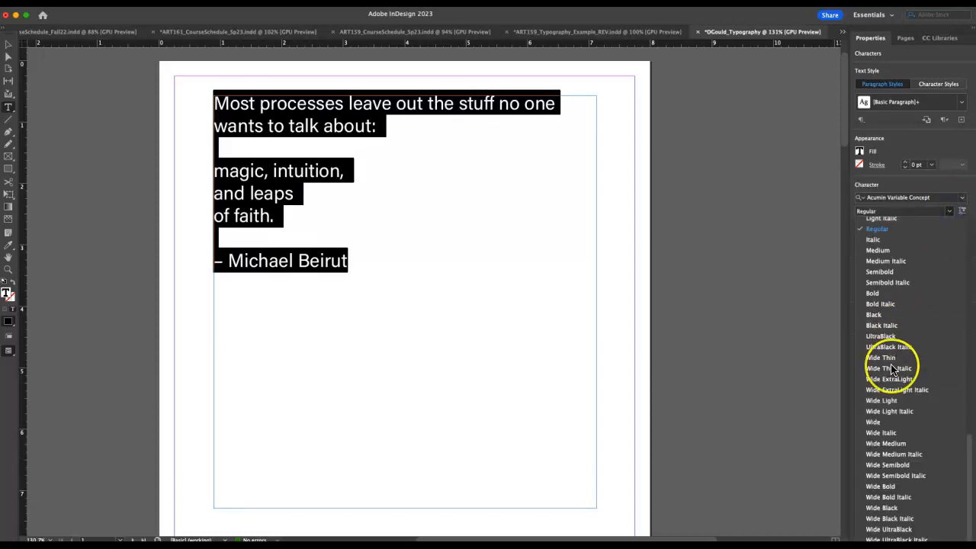
{"action": "left_click", "coordinate": [890, 489]}
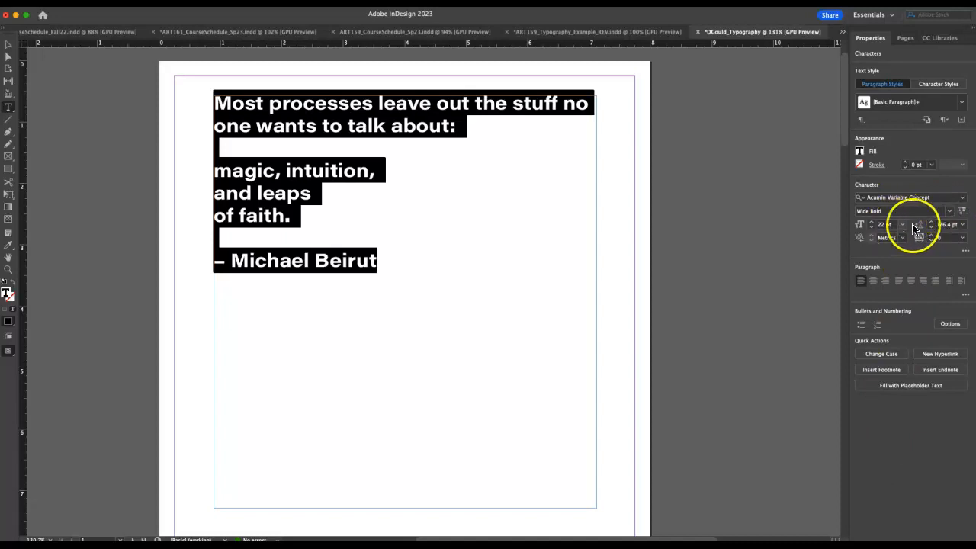
Show the additional character options and set the leading of the three lines from "magic, intuition," to "of faith." to 60 pt
{"action": "left_click_drag", "start_coordinate": [377, 172], "coordinate": [368, 173]}
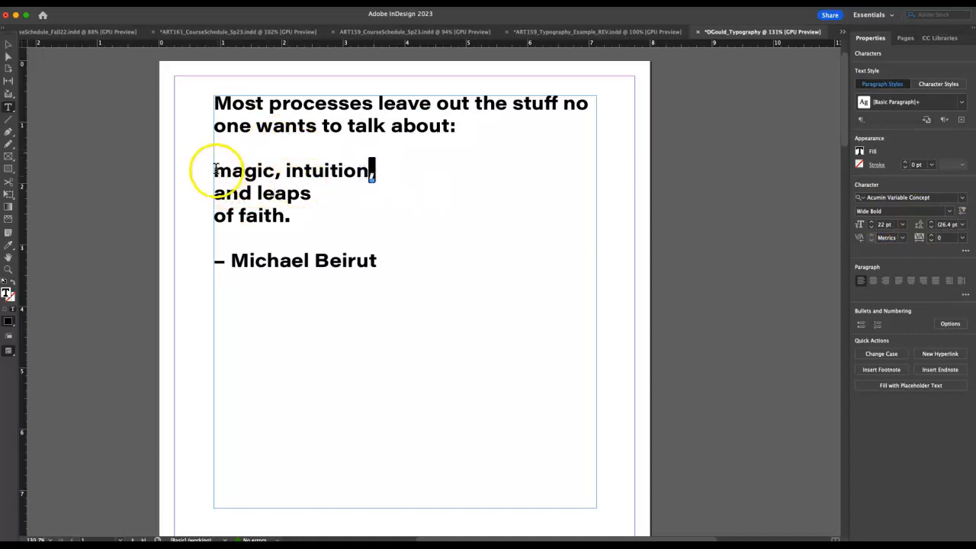
{"action": "left_click_drag", "start_coordinate": [214, 169], "coordinate": [381, 211]}
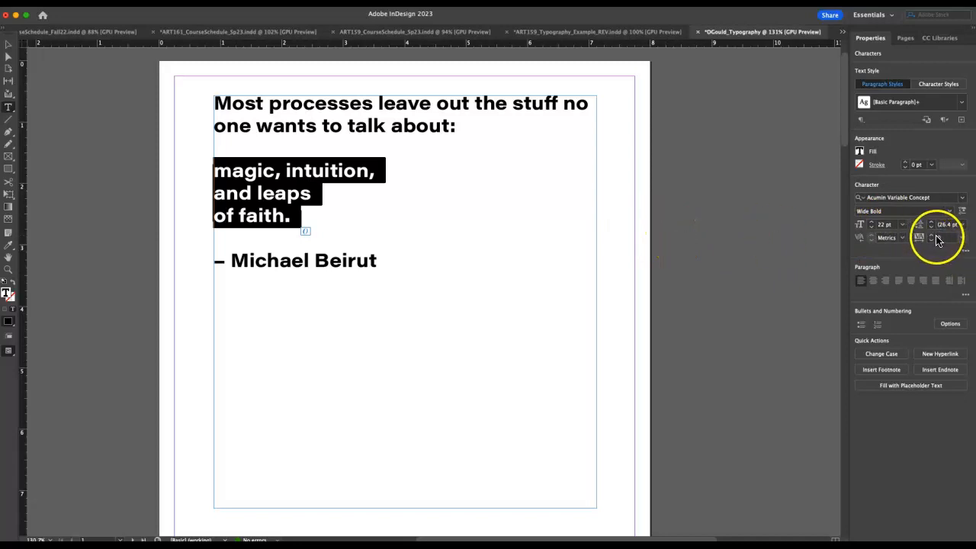
{"action": "left_click", "coordinate": [966, 251]}
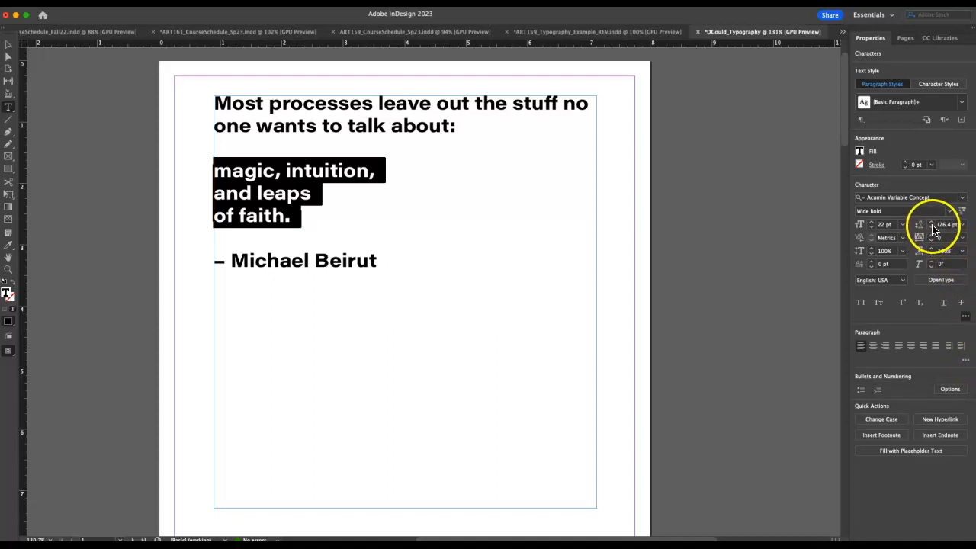
{"action": "left_click", "coordinate": [962, 228]}
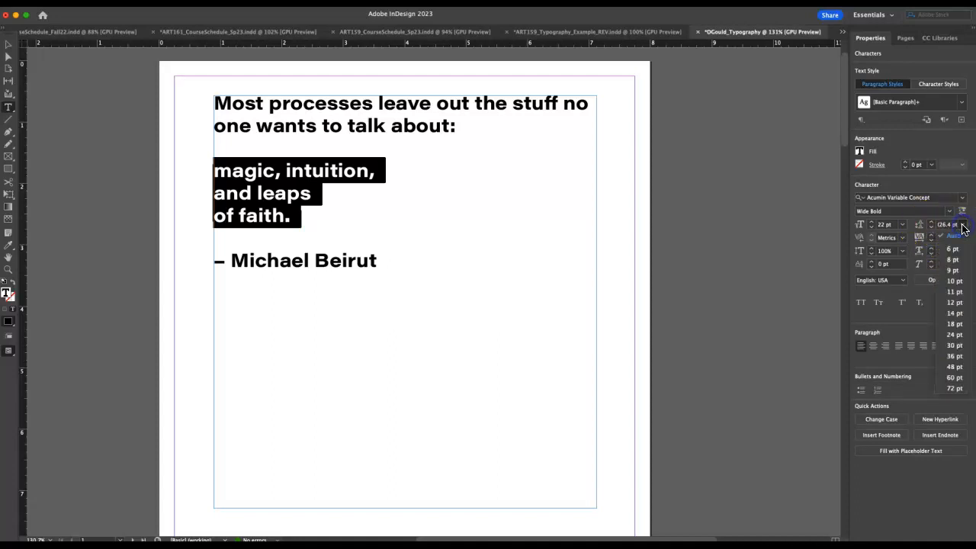
{"action": "left_click", "coordinate": [955, 377]}
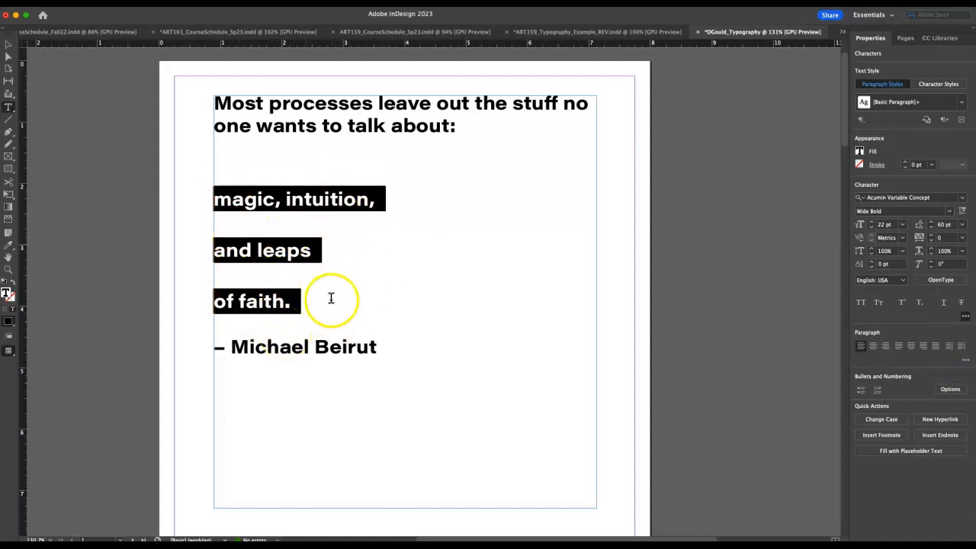
Insert three blank lines before the attribution
{"action": "left_click", "coordinate": [216, 349]}
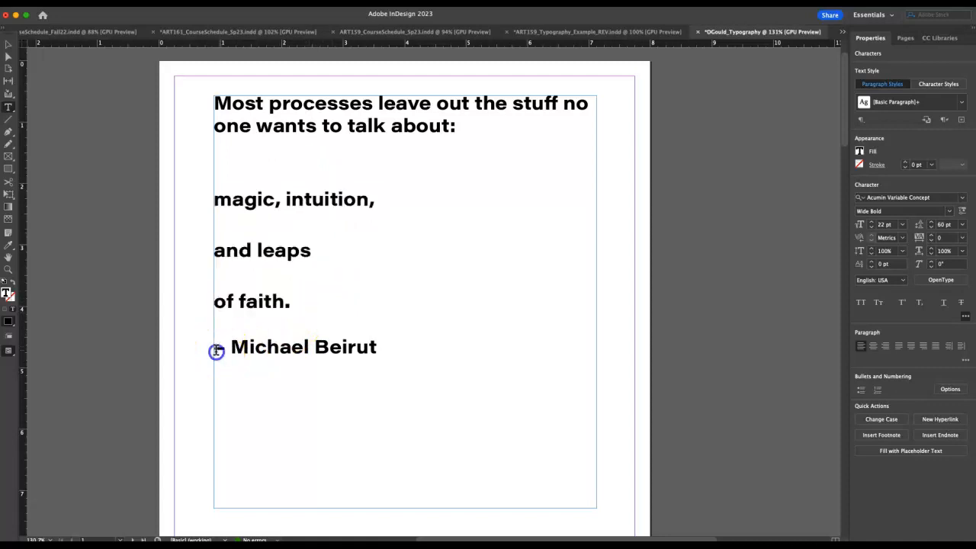
{"action": "key", "text": "Return"}
{"action": "key", "text": "Return"}
{"action": "key", "text": "Return"}
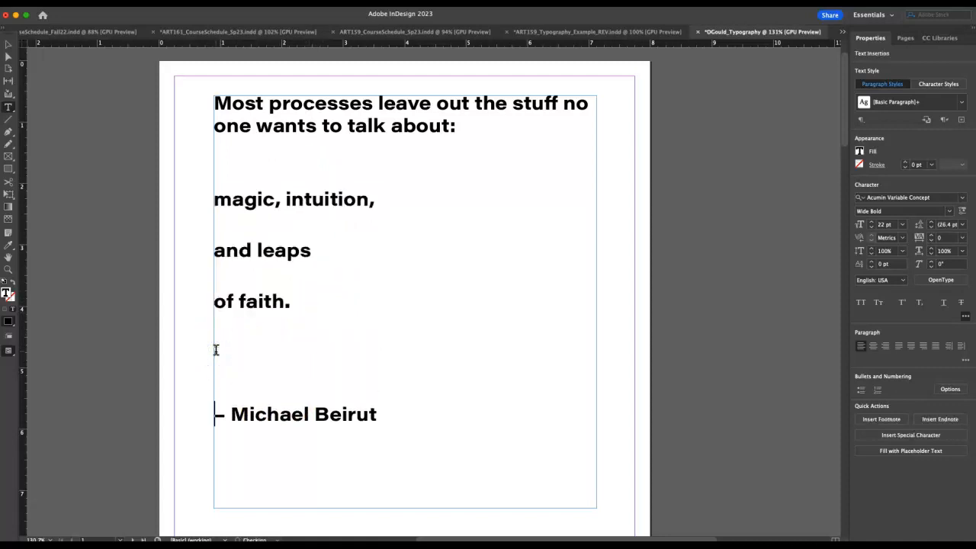
Set the leading of the lines "magic, intuition, and leaps of faith." to 72 pt
{"action": "left_click_drag", "start_coordinate": [301, 307], "coordinate": [191, 216]}
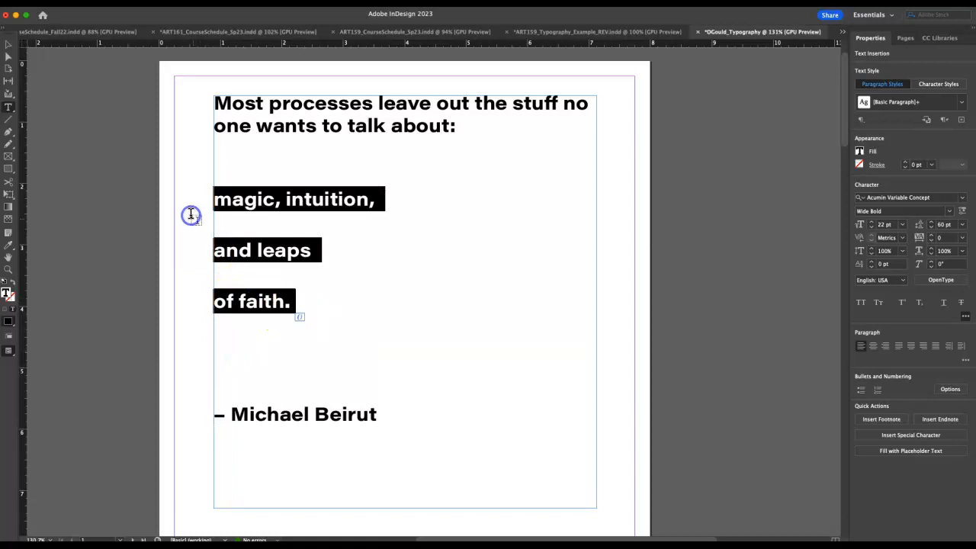
{"action": "left_click", "coordinate": [961, 226]}
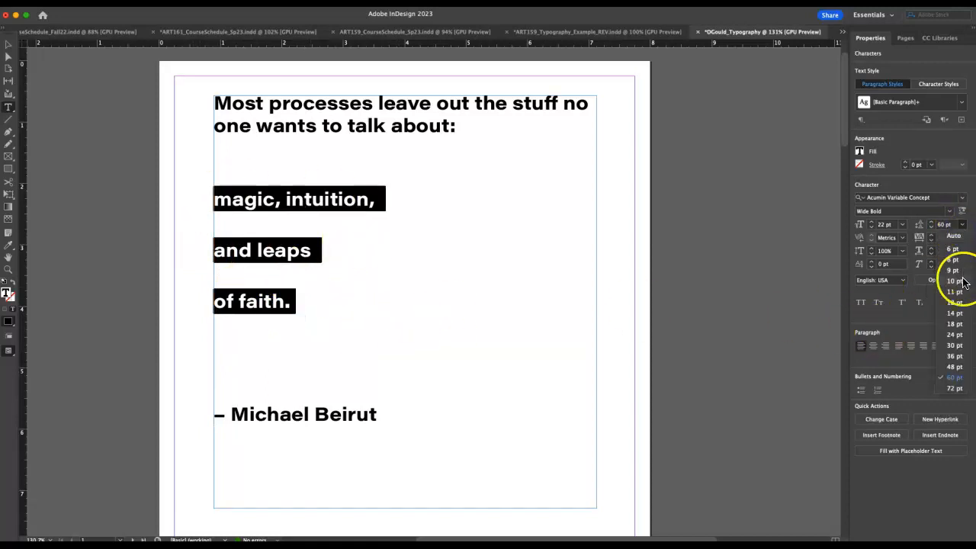
{"action": "left_click", "coordinate": [961, 388]}
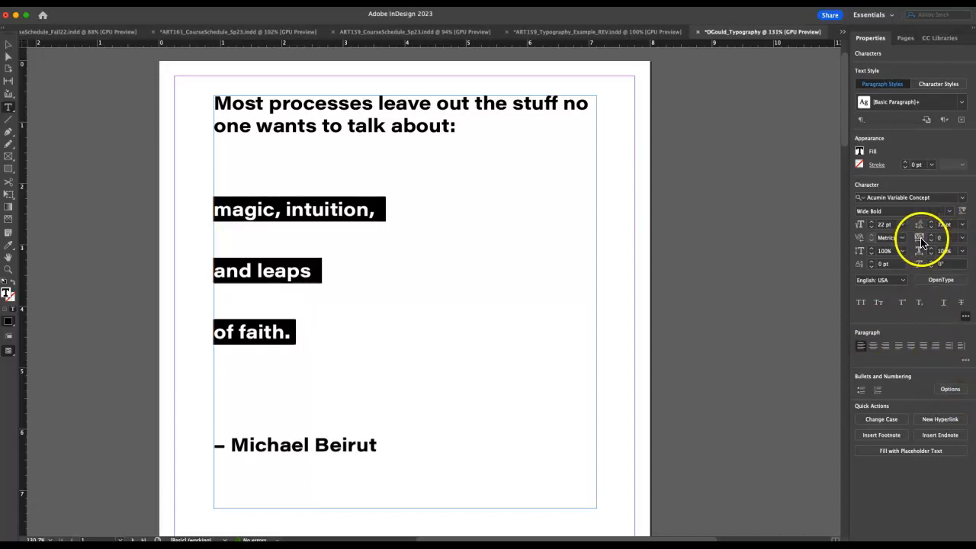
Tighten the tracking of the three selected quote lines to -100
{"action": "left_click", "coordinate": [962, 239]}
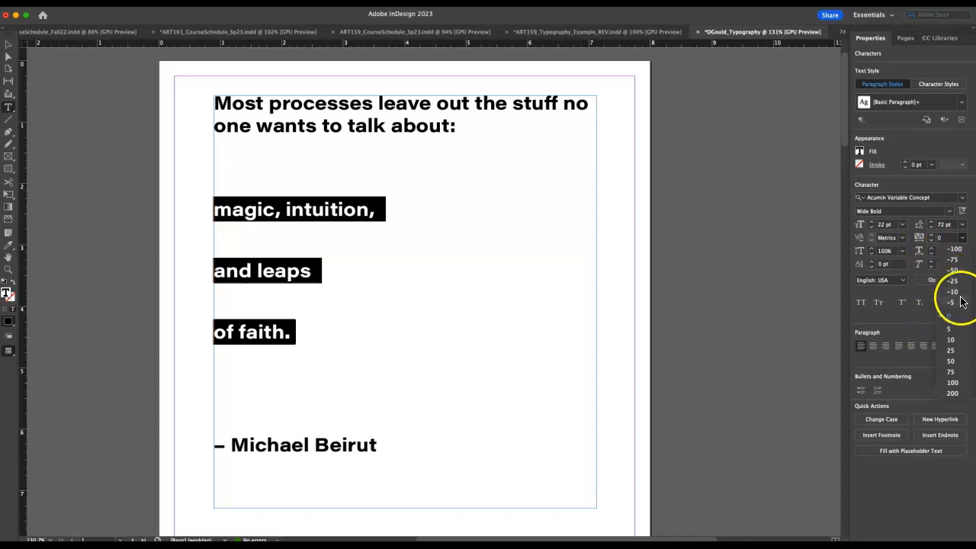
{"action": "left_click", "coordinate": [957, 250]}
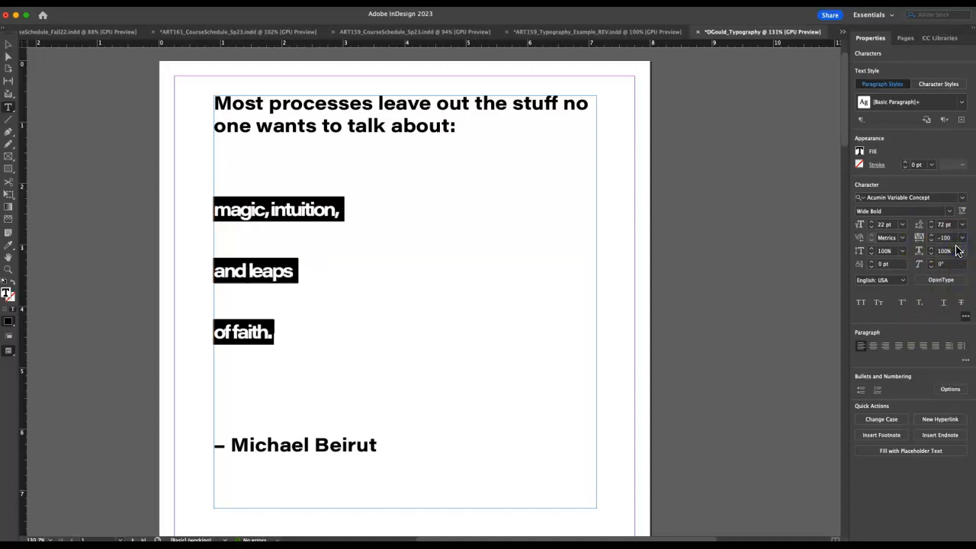
{"action": "left_click", "coordinate": [962, 225]}
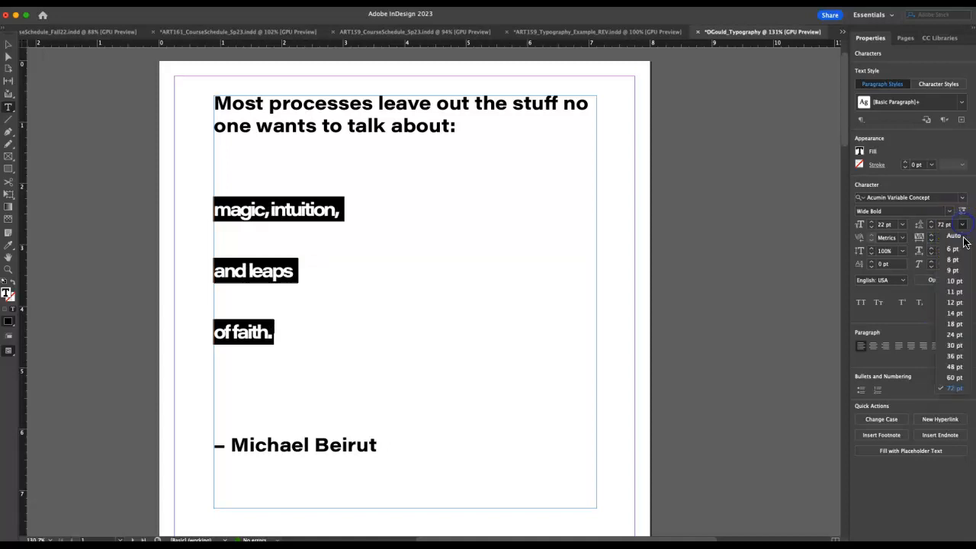
{"action": "left_click", "coordinate": [964, 225]}
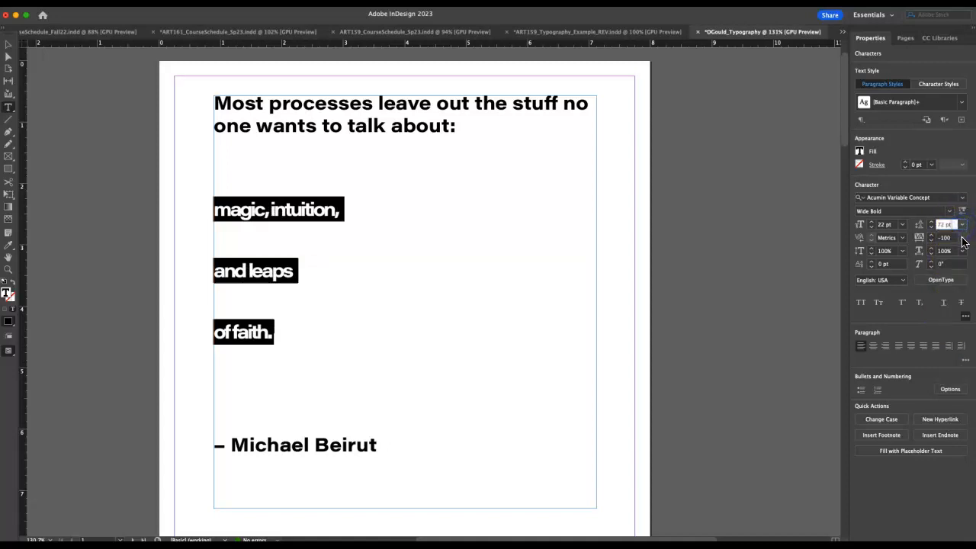
Widen the tracking of the three selected quote lines, trying 200 and 700 before setting it to 400
{"action": "left_click", "coordinate": [964, 240]}
{"action": "left_click", "coordinate": [954, 397]}
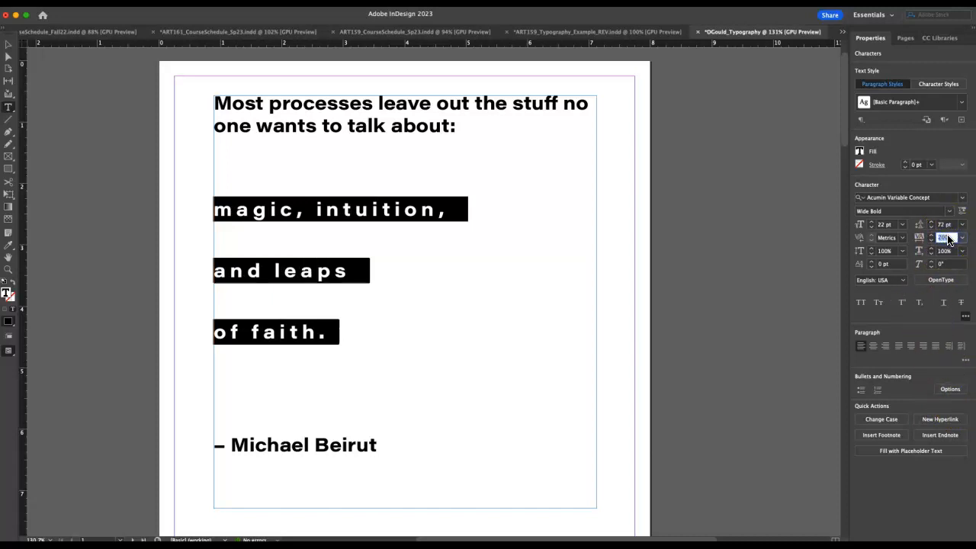
{"action": "type", "text": "700"}
{"action": "key", "text": "Tab"}
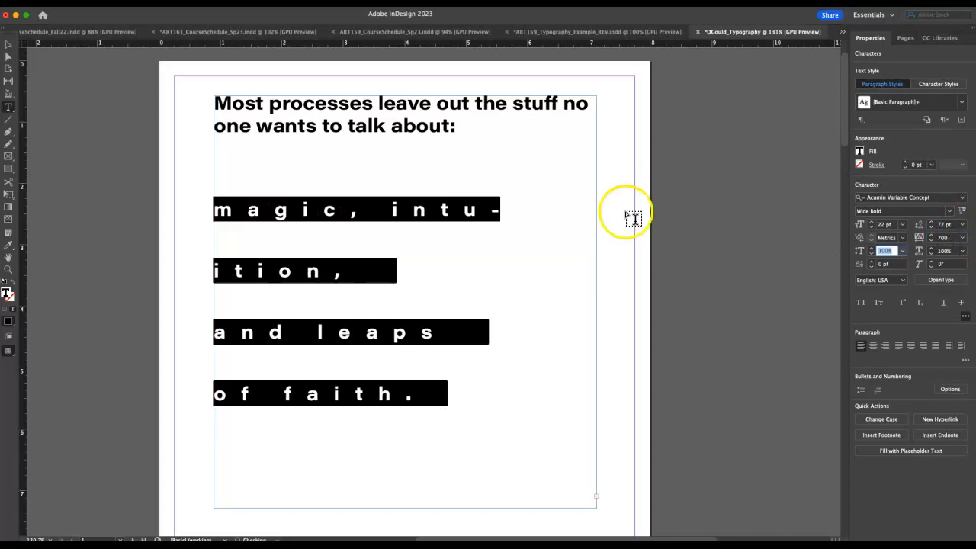
{"action": "left_click", "coordinate": [947, 239]}
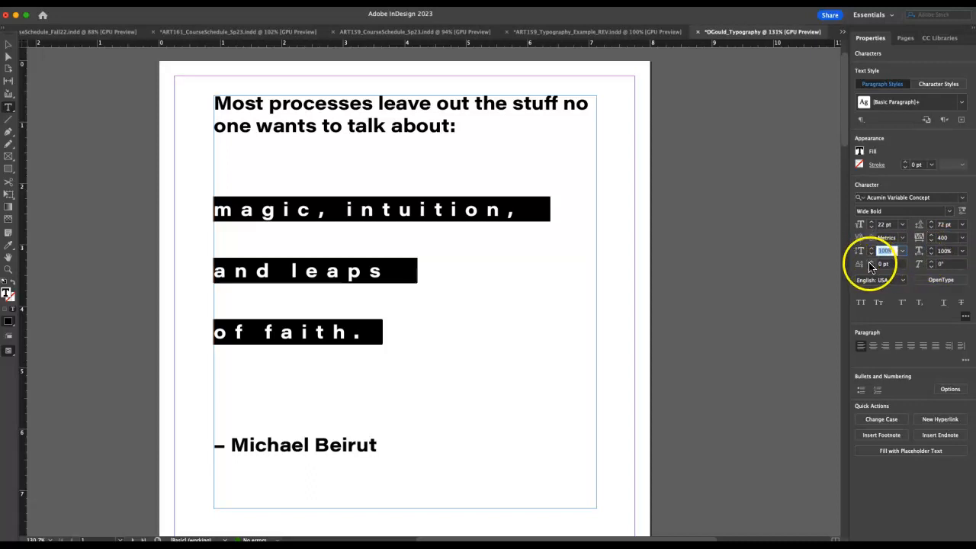
Try a slight false-italic skew on the three selected quote lines and return it to 0°
{"action": "left_click", "coordinate": [933, 265]}
{"action": "left_click", "coordinate": [934, 265]}
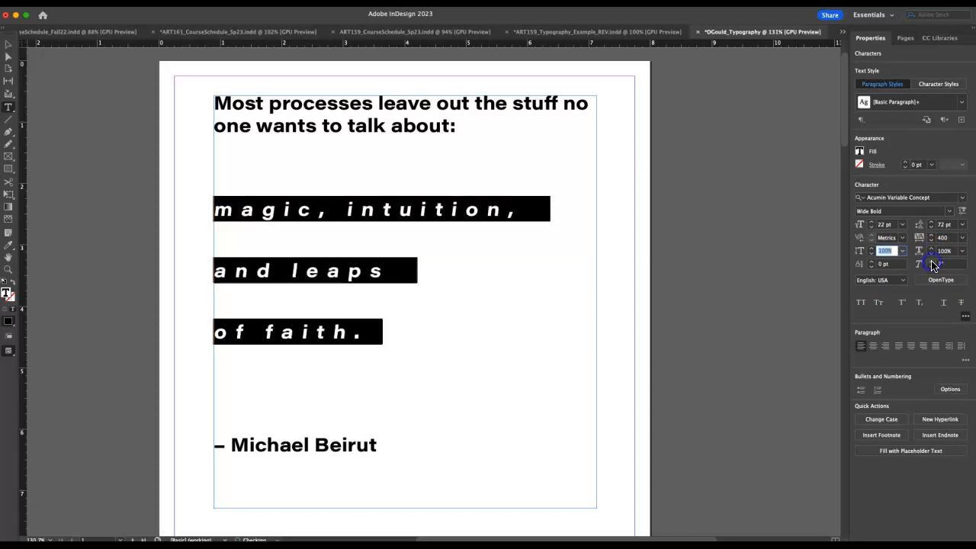
{"action": "left_click", "coordinate": [934, 265]}
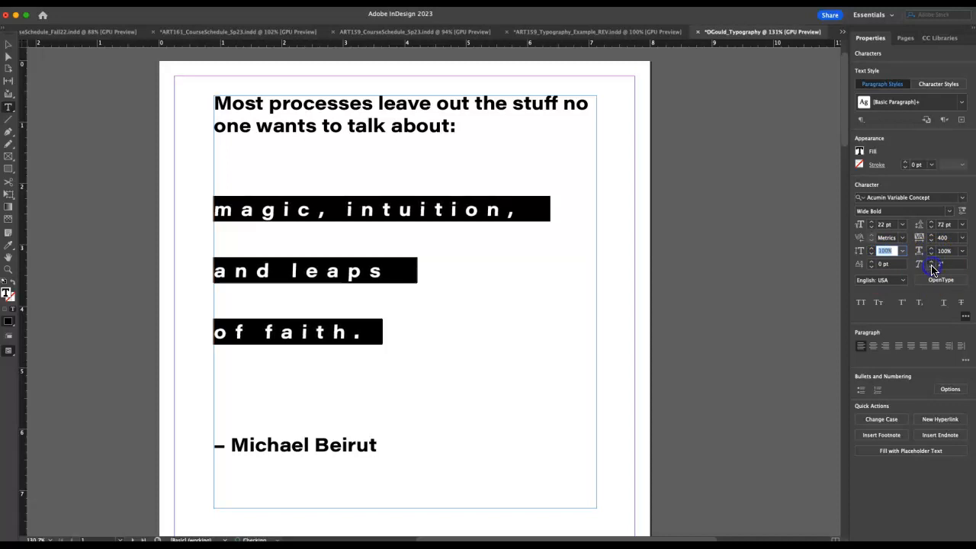
{"action": "left_click", "coordinate": [935, 267]}
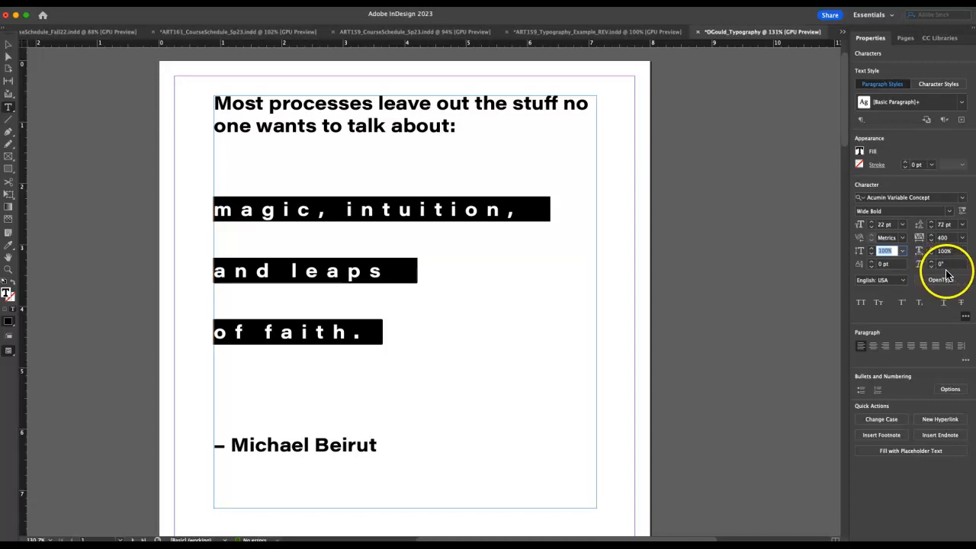
Try all caps on the three selected quote lines and switch them to small caps
{"action": "left_click", "coordinate": [863, 304]}
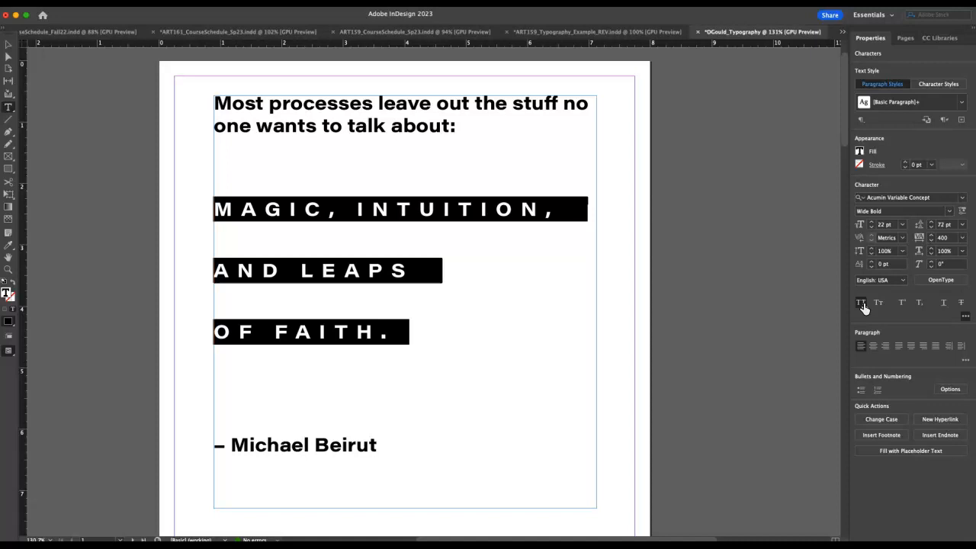
{"action": "left_click", "coordinate": [878, 305]}
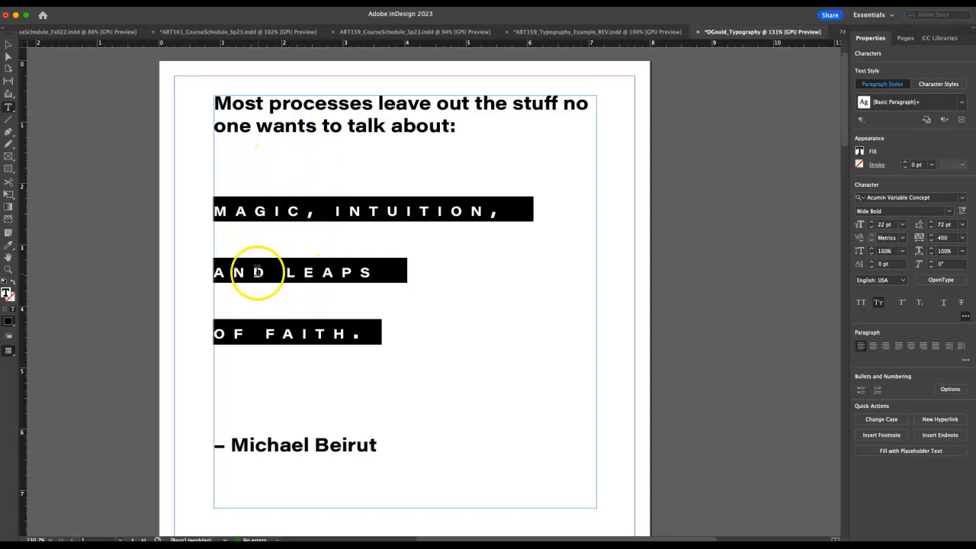
Underline the three selected quote lines, trying superscript, subscript and strikethrough on them and leaving those three options off
{"action": "left_click", "coordinate": [904, 303]}
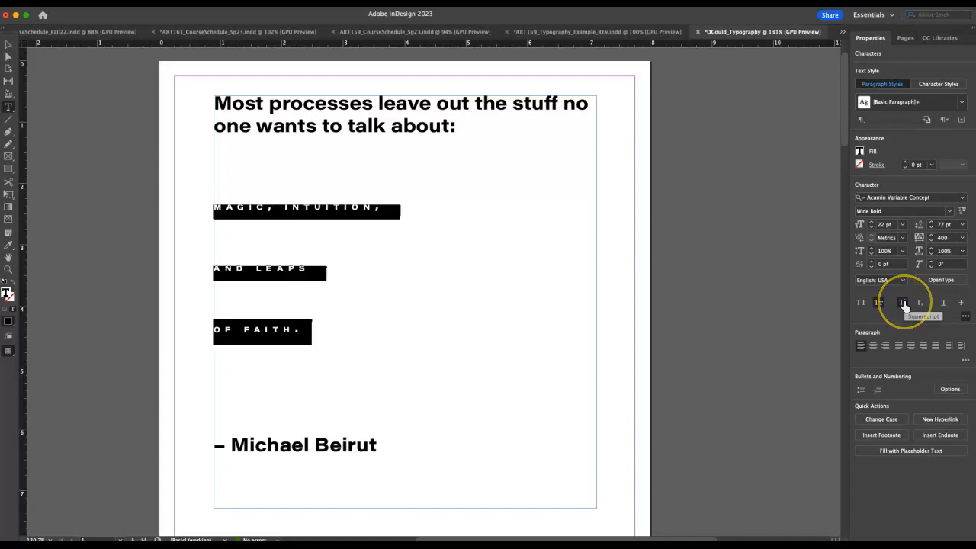
{"action": "left_click", "coordinate": [919, 304]}
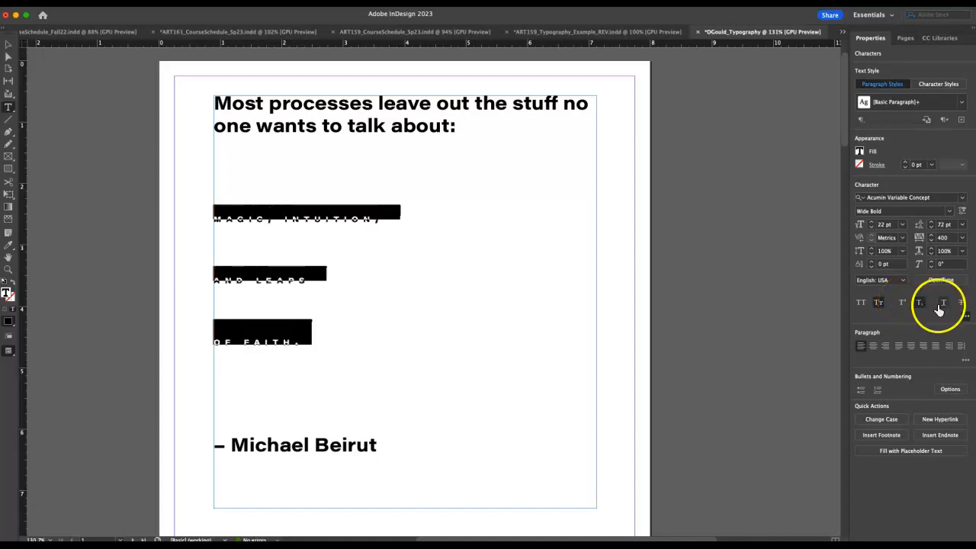
{"action": "left_click", "coordinate": [943, 304]}
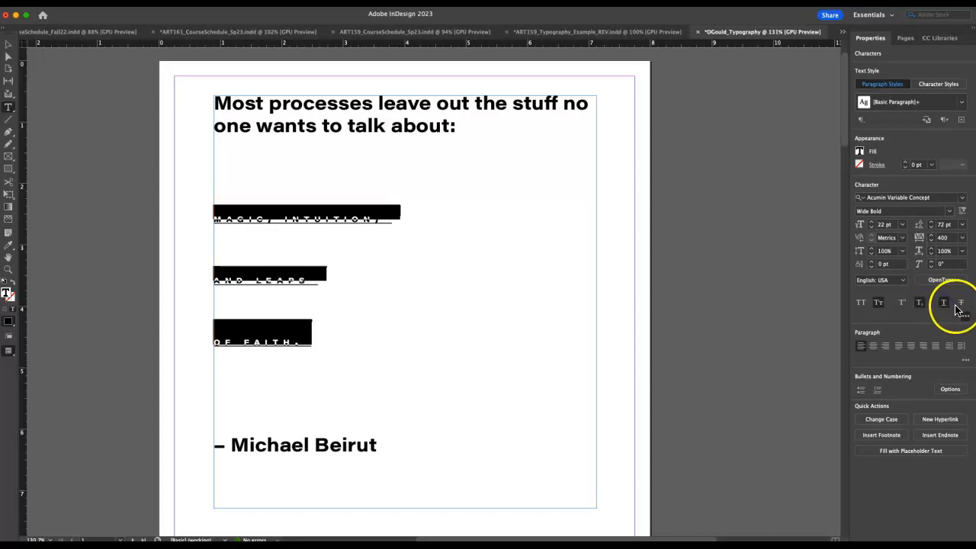
{"action": "left_click", "coordinate": [961, 305]}
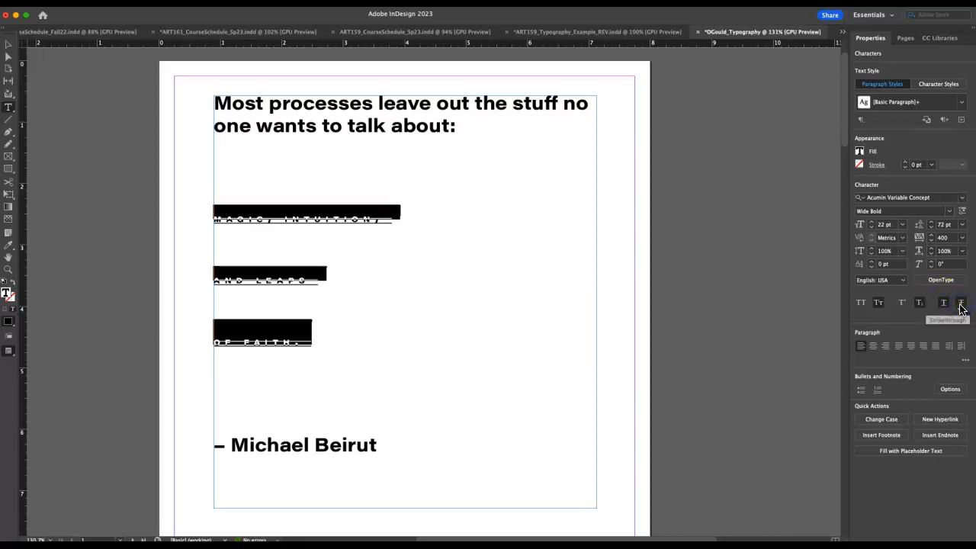
{"action": "left_click", "coordinate": [961, 304]}
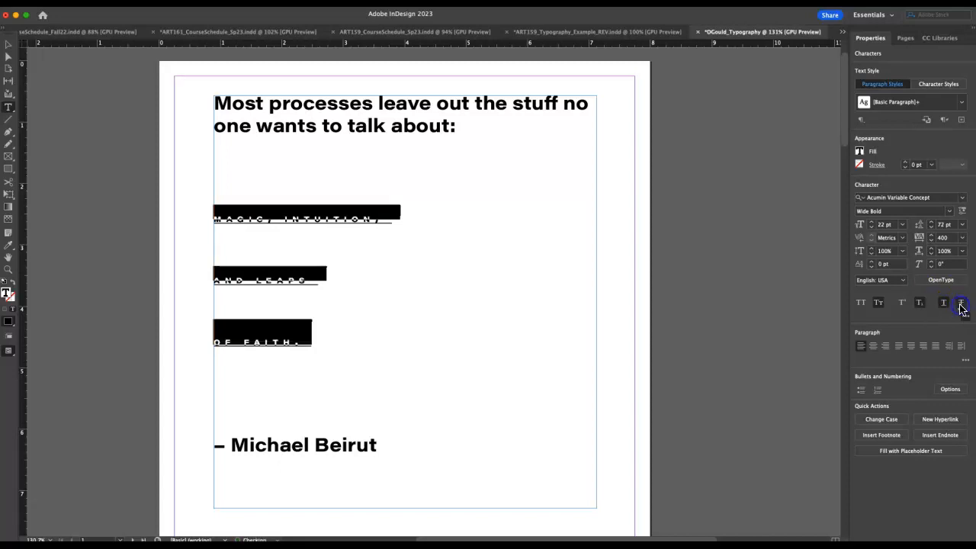
{"action": "left_click", "coordinate": [921, 304]}
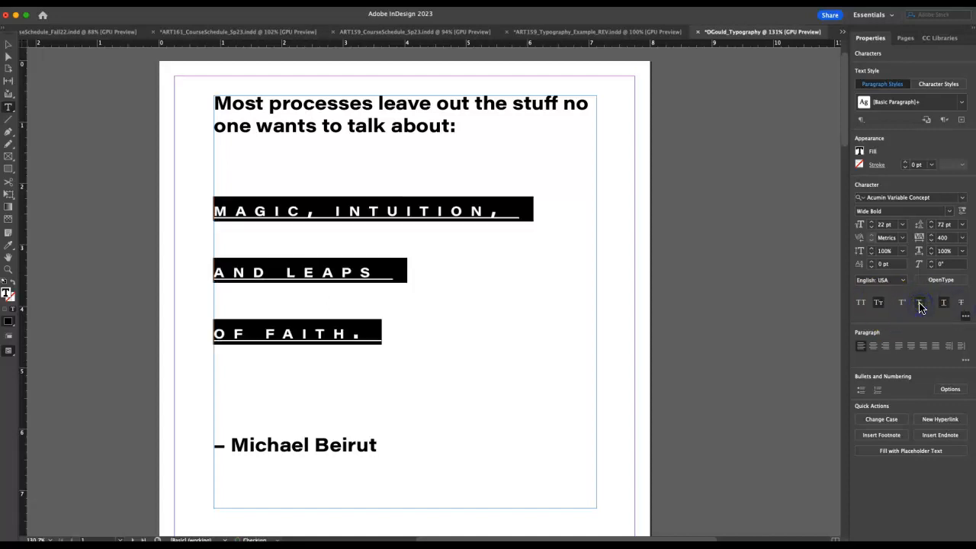
Delete the underlined trailing space after "of faith." in the quote
{"action": "left_click", "coordinate": [549, 305]}
{"action": "left_click", "coordinate": [544, 303]}
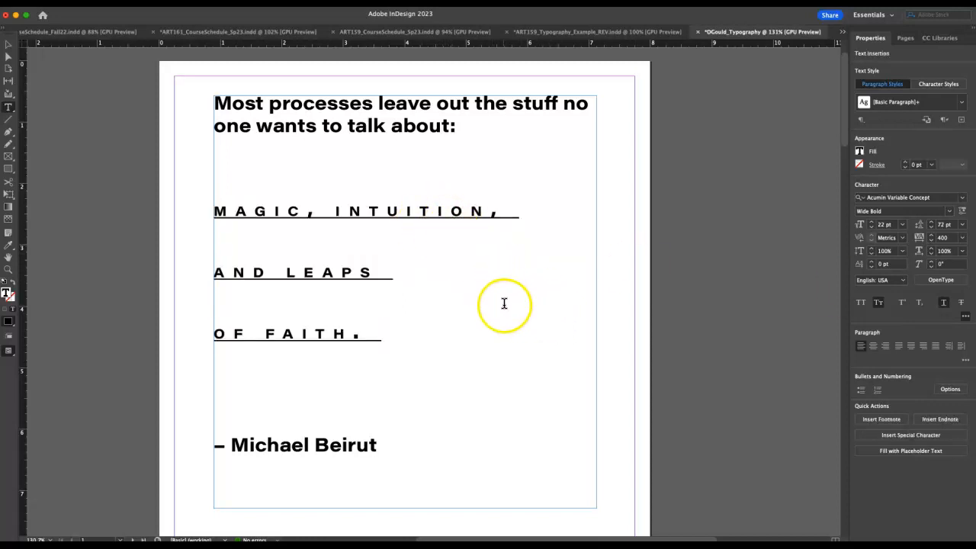
{"action": "key", "text": "BackSpace"}
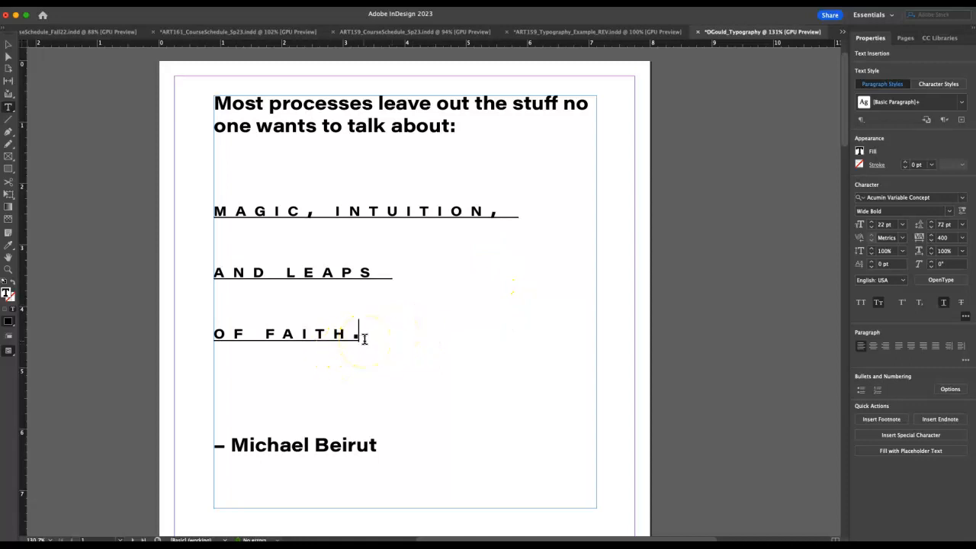
{"action": "left_click", "coordinate": [369, 334]}
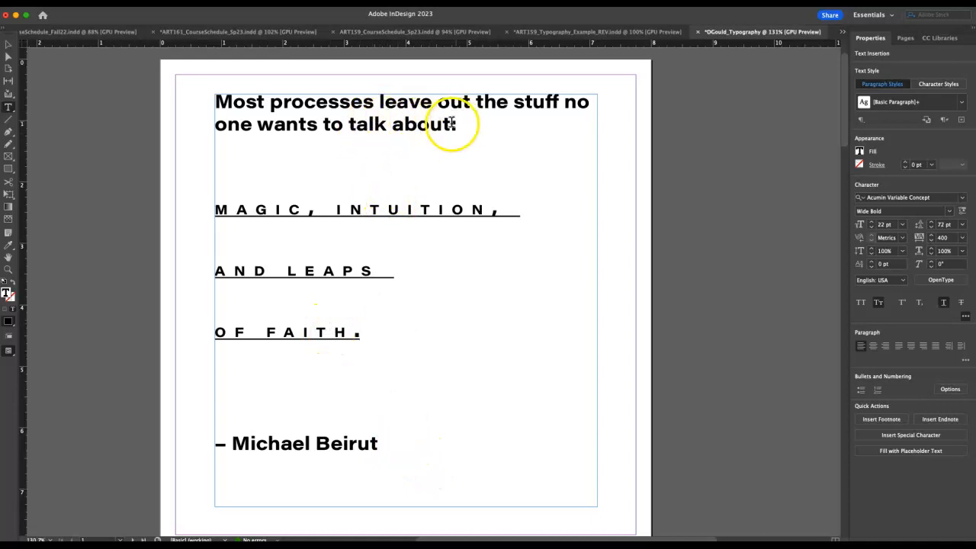
Center the three underlined quote lines, trying left, right and justified alignments before settling on centered
{"action": "left_click_drag", "start_coordinate": [397, 444], "coordinate": [208, 446]}
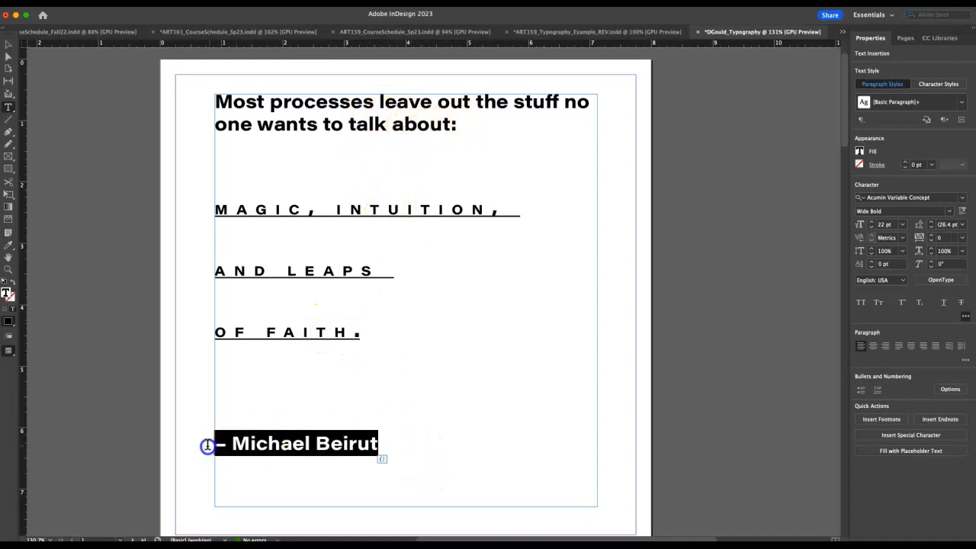
{"action": "left_click", "coordinate": [382, 335]}
{"action": "left_click_drag", "start_coordinate": [382, 335], "coordinate": [189, 231]}
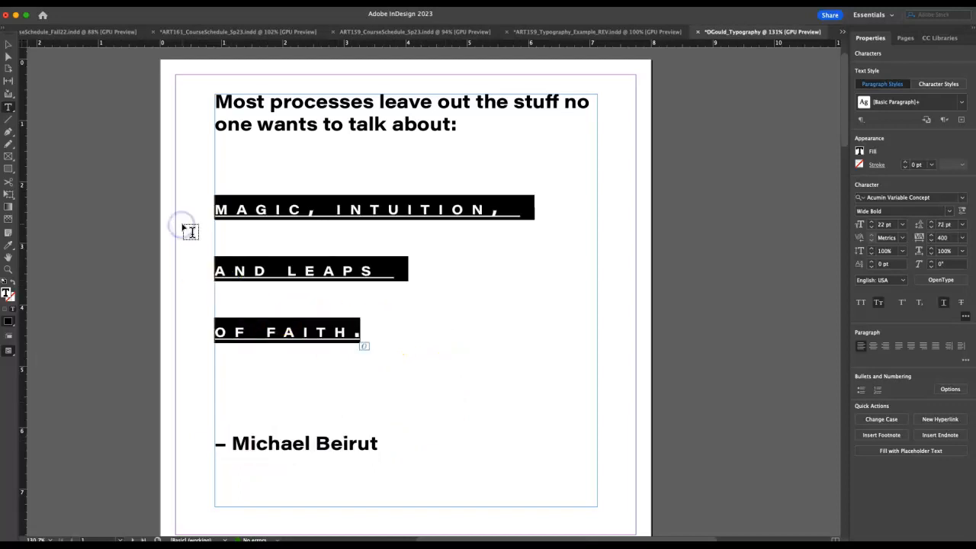
{"action": "left_click", "coordinate": [861, 348]}
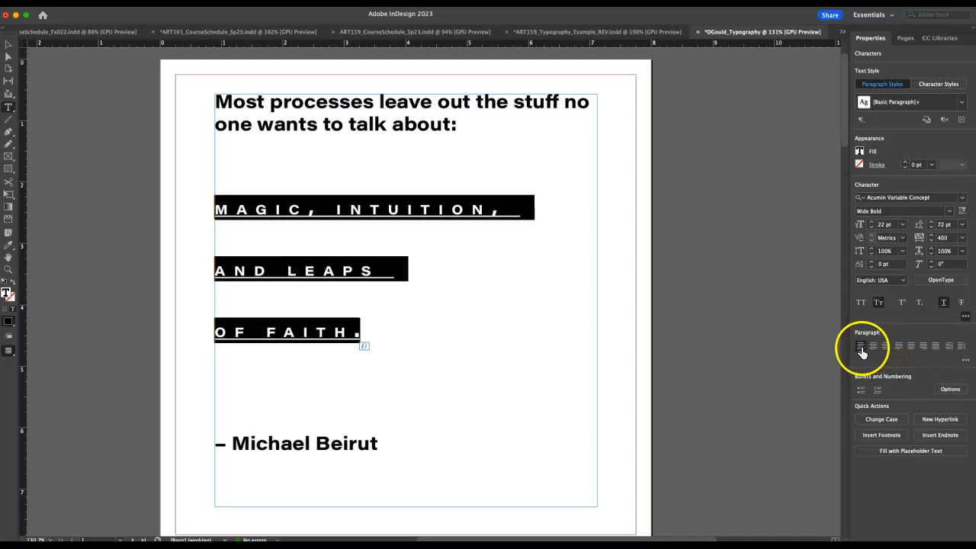
{"action": "left_click", "coordinate": [873, 347]}
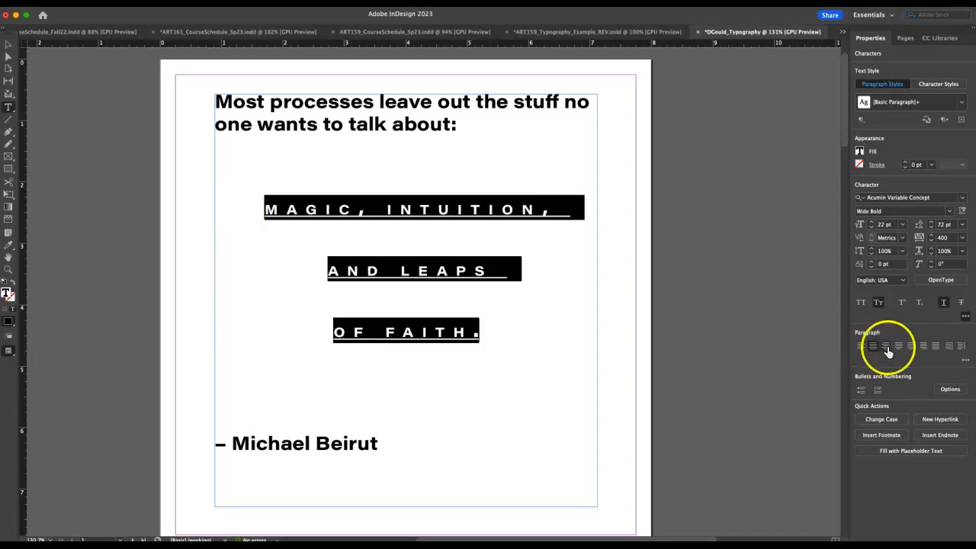
{"action": "left_click", "coordinate": [887, 349]}
{"action": "left_click", "coordinate": [901, 348]}
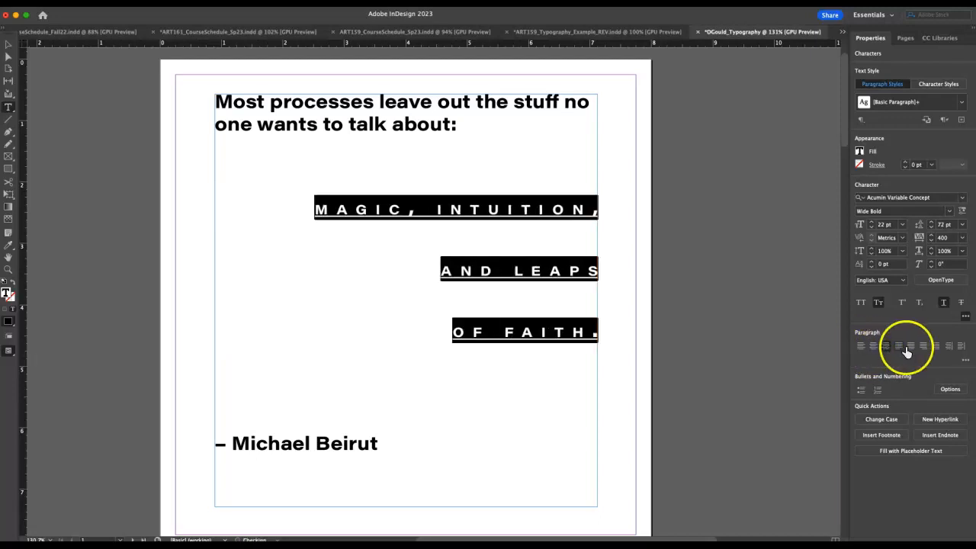
{"action": "left_click", "coordinate": [912, 348]}
{"action": "left_click", "coordinate": [922, 350]}
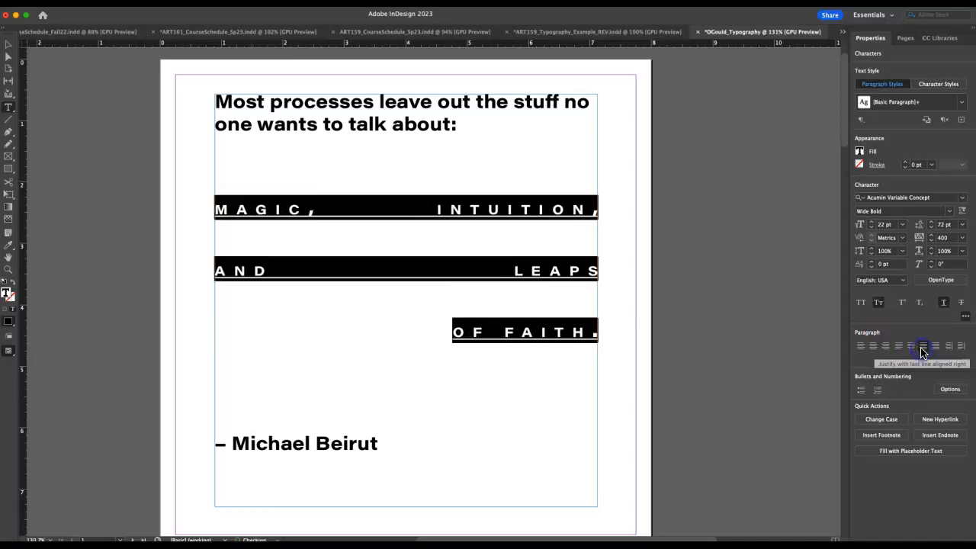
{"action": "left_click", "coordinate": [887, 350]}
{"action": "left_click", "coordinate": [874, 349]}
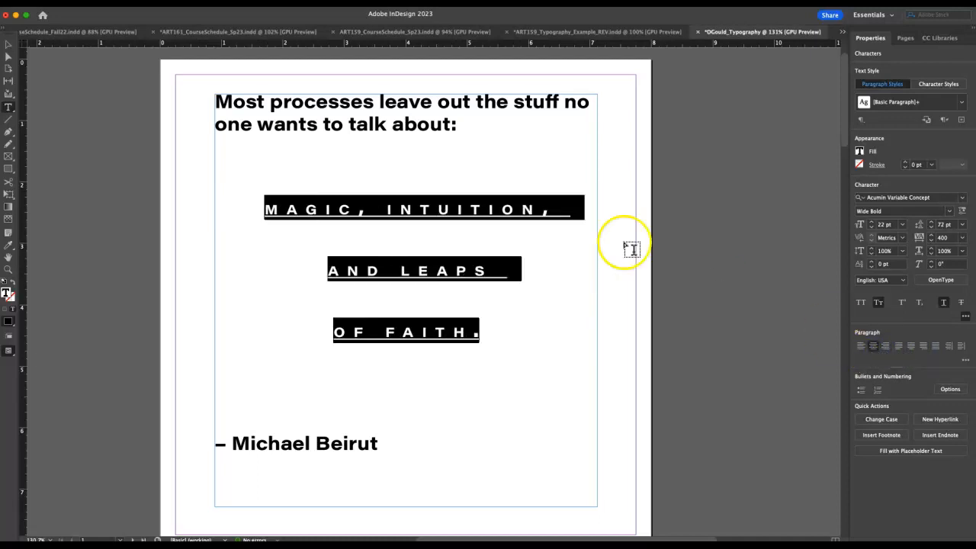
Delete the trailing spaces after "magic, intuition," and "and leaps" so the underlines end with the words
{"action": "left_click", "coordinate": [576, 206]}
{"action": "key", "text": "BackSpace"}
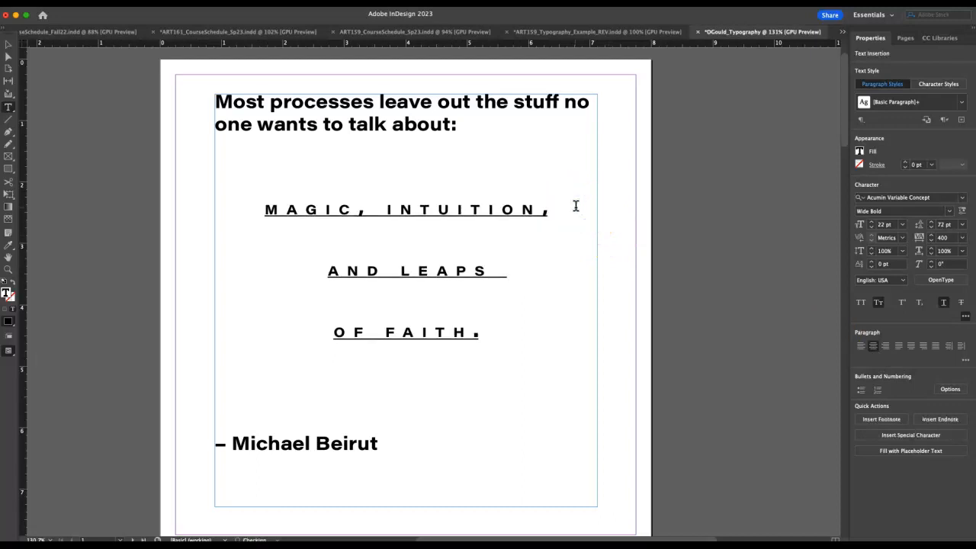
{"action": "left_click", "coordinate": [507, 273]}
{"action": "key", "text": "BackSpace"}
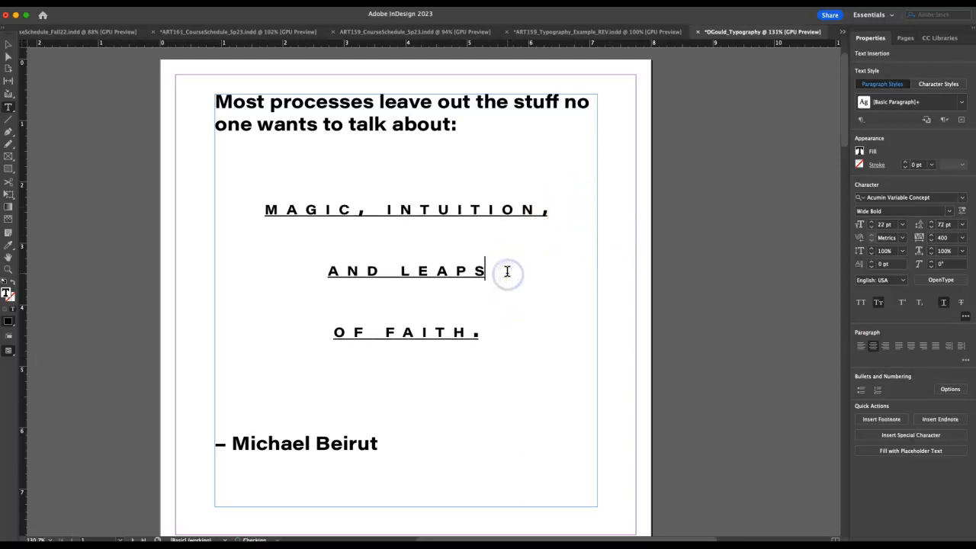
Right-align the attribution line below the quote and deselect the text frame
{"action": "left_click_drag", "start_coordinate": [382, 441], "coordinate": [217, 442]}
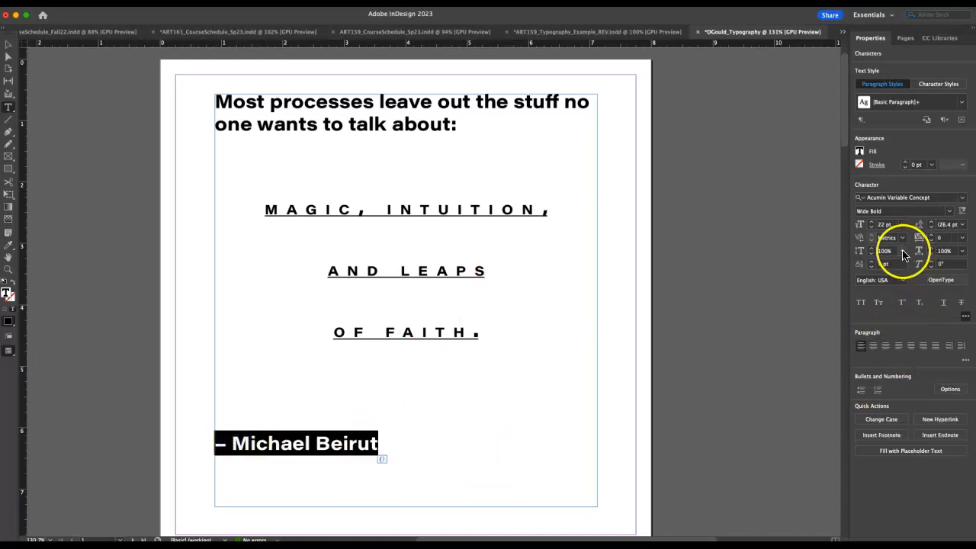
{"action": "left_click", "coordinate": [886, 345]}
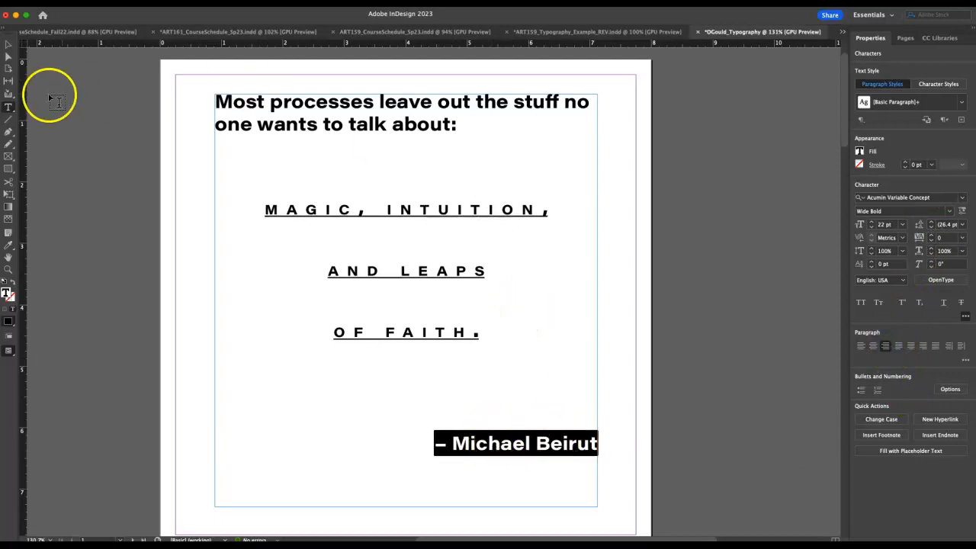
{"action": "left_click", "coordinate": [9, 44]}
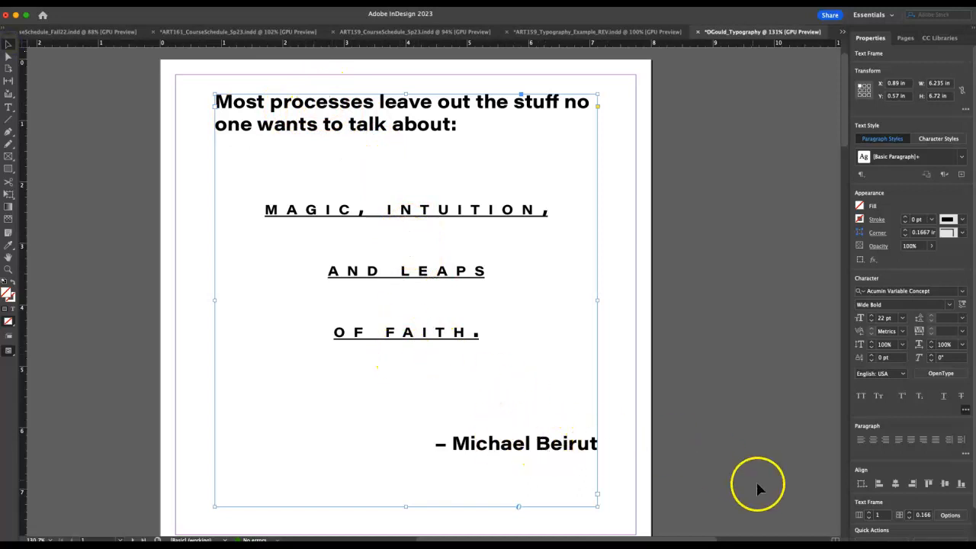
{"action": "left_click", "coordinate": [744, 384]}
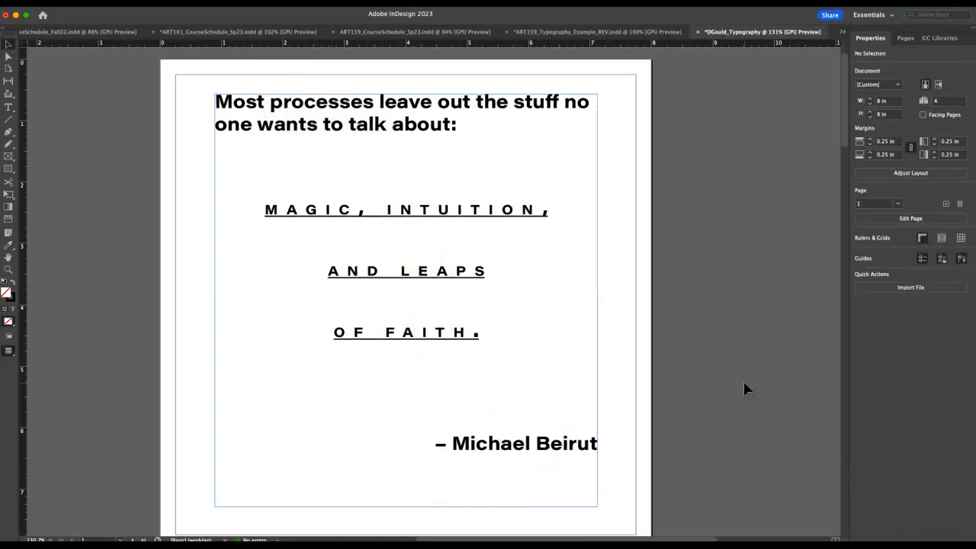
Examine the whole page 1 quote layout and the blank page that follows it
{"action": "scroll", "coordinate": [744, 382], "scroll_direction": "down", "scroll_amount": 4}
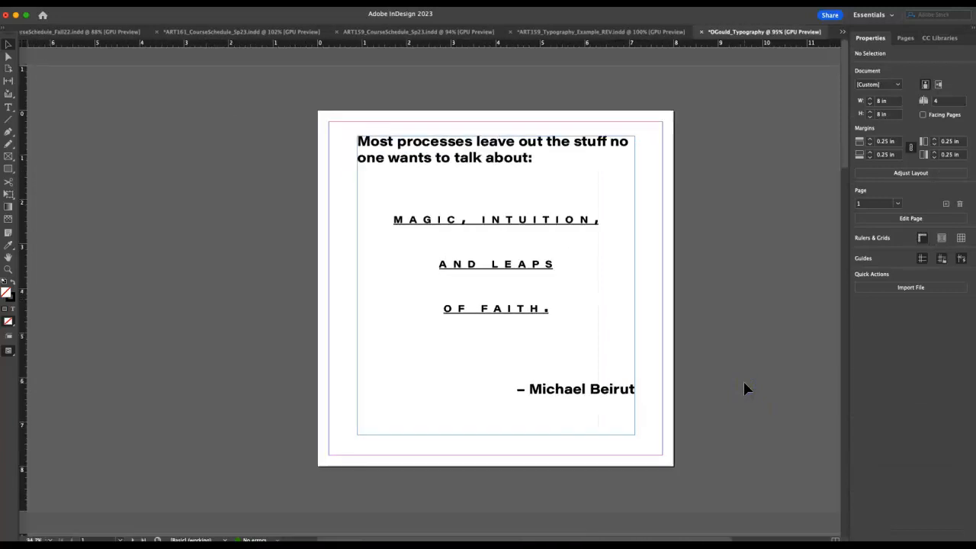
{"action": "scroll", "coordinate": [744, 381], "scroll_direction": "right", "scroll_amount": 3}
{"action": "scroll", "coordinate": [744, 381], "scroll_direction": "down", "scroll_amount": 1}
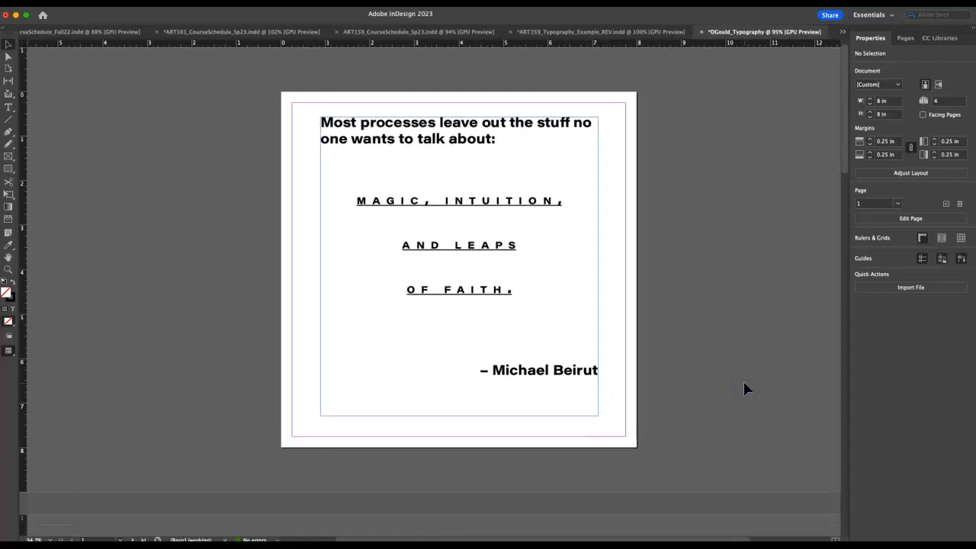
{"action": "left_click", "coordinate": [677, 369]}
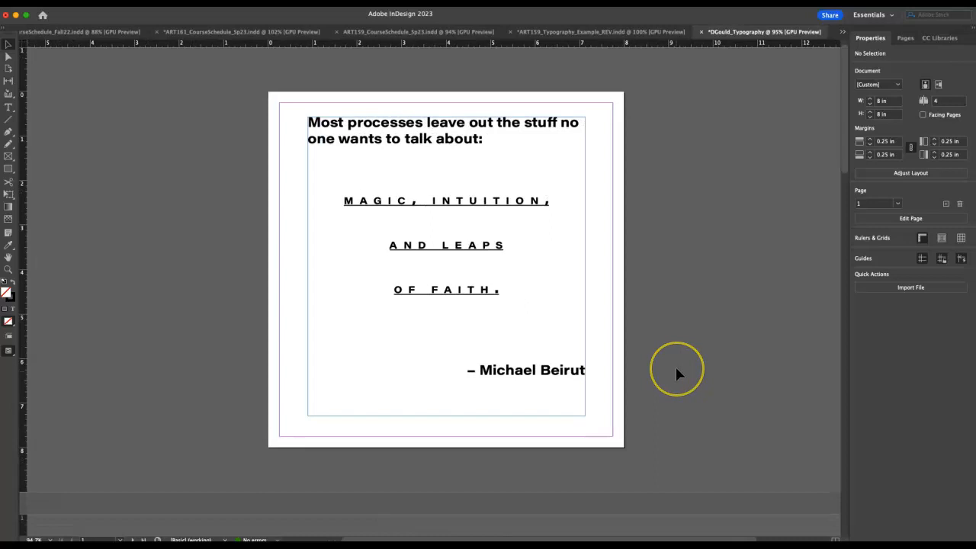
{"action": "scroll", "coordinate": [676, 369], "scroll_direction": "down", "scroll_amount": 1}
{"action": "scroll", "coordinate": [677, 370], "scroll_direction": "down", "scroll_amount": 6}
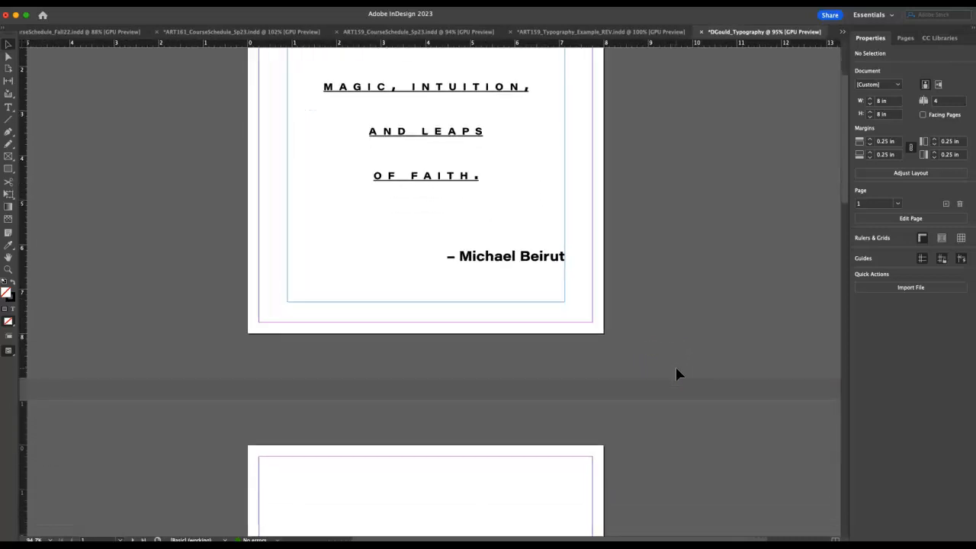
{"action": "scroll", "coordinate": [677, 370], "scroll_direction": "down", "scroll_amount": 2}
{"action": "scroll", "coordinate": [676, 369], "scroll_direction": "up", "scroll_amount": 9}
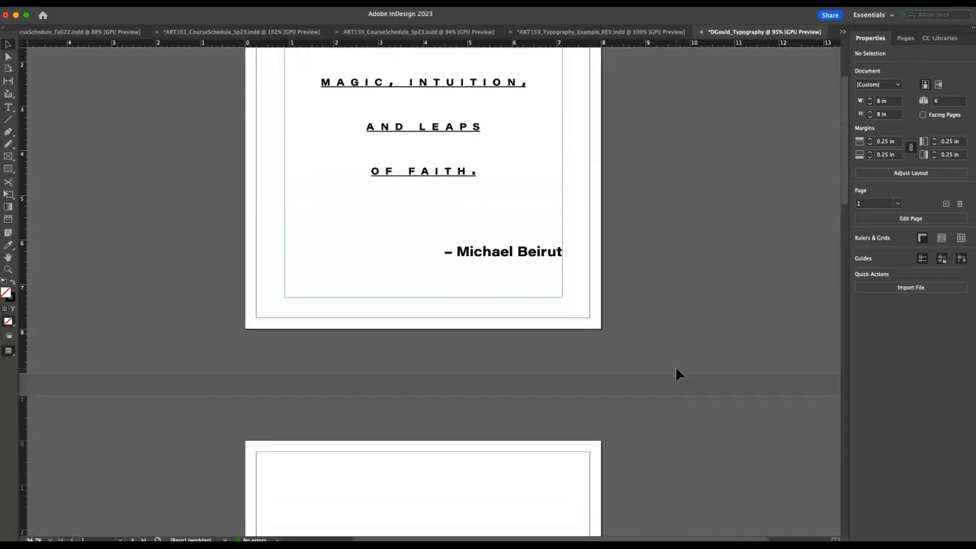
Switch to ART159_Typography_Example_REV.indd and examine the page 2 example's separate text frames, including the one holding "magic,"
{"action": "left_click", "coordinate": [618, 31]}
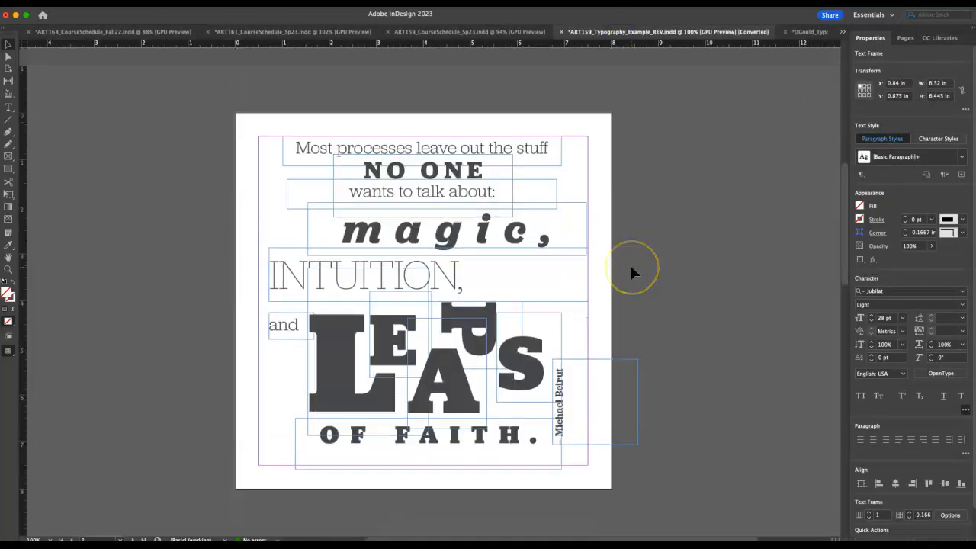
{"action": "left_click", "coordinate": [659, 289]}
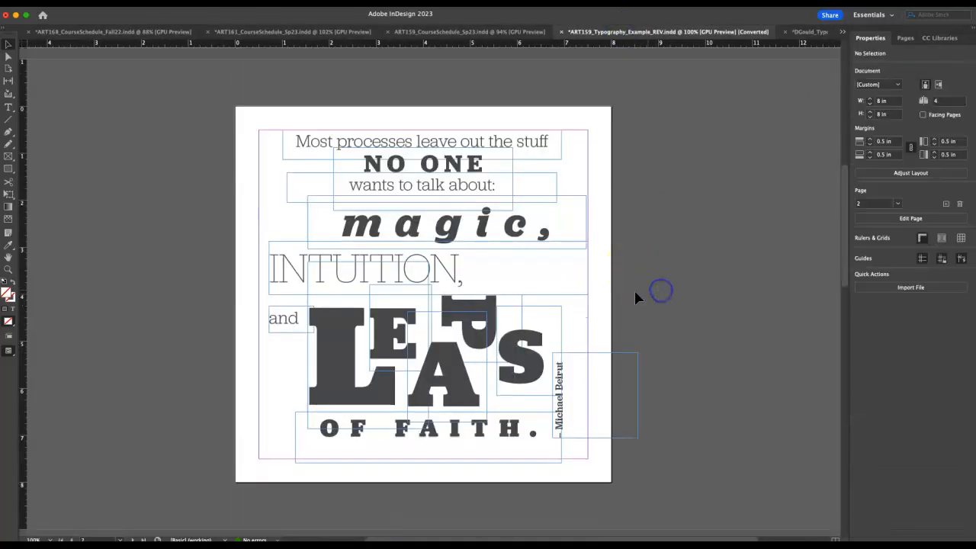
{"action": "left_click", "coordinate": [492, 237]}
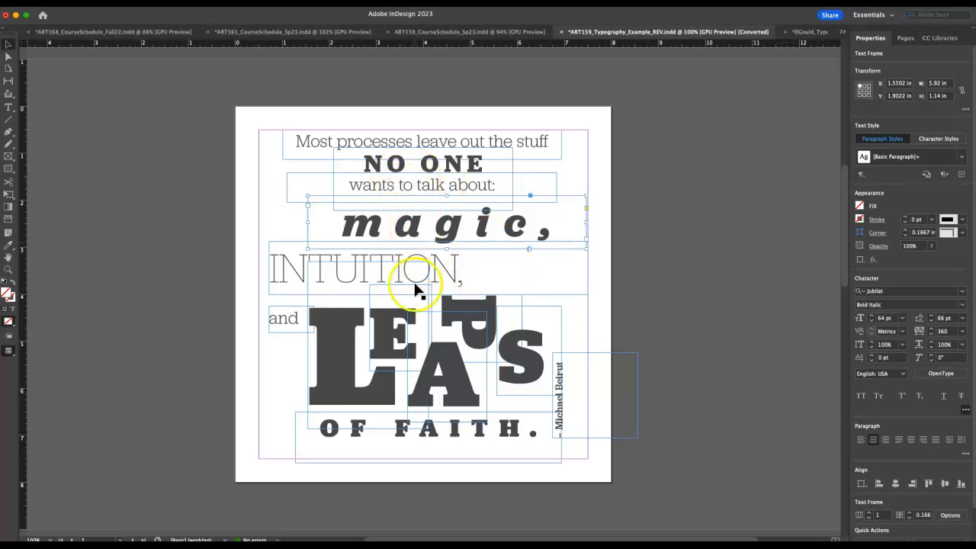
{"action": "scroll", "coordinate": [456, 350], "scroll_direction": "down", "scroll_amount": 2}
{"action": "scroll", "coordinate": [455, 351], "scroll_direction": "down", "scroll_amount": 2}
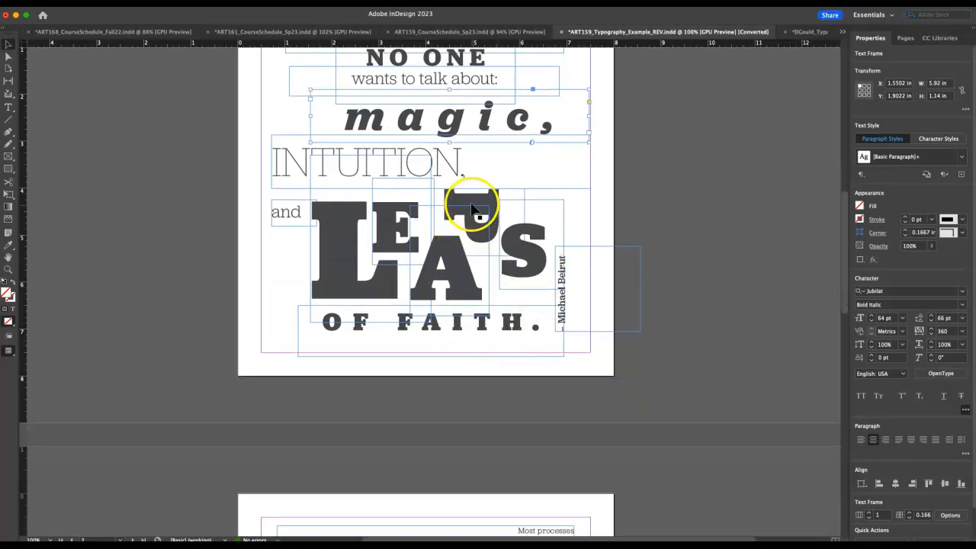
Rotate the vertical attribution text frame on the example's page 2 to 0° so it reads horizontally
{"action": "left_click", "coordinate": [608, 297]}
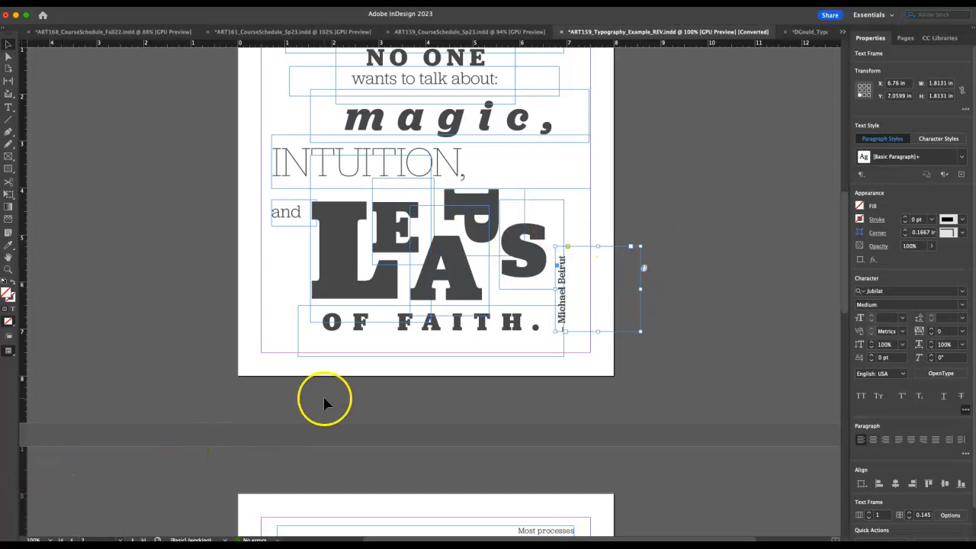
{"action": "left_click_drag", "start_coordinate": [643, 241], "coordinate": [636, 332]}
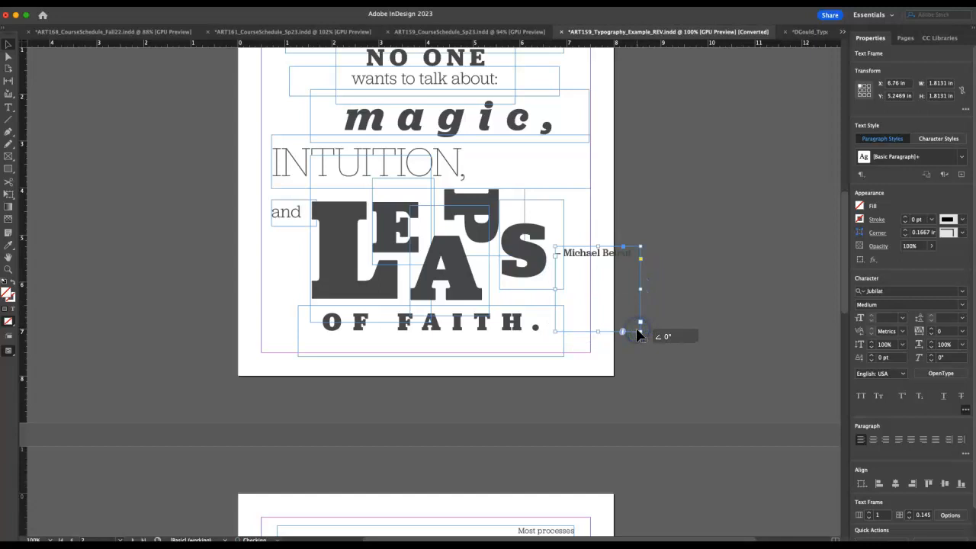
Rotate the page 2 attribution text frame to a diagonal angle and preview the layout without frame edges
{"action": "left_click_drag", "start_coordinate": [647, 243], "coordinate": [662, 297]}
{"action": "left_click", "coordinate": [688, 307]}
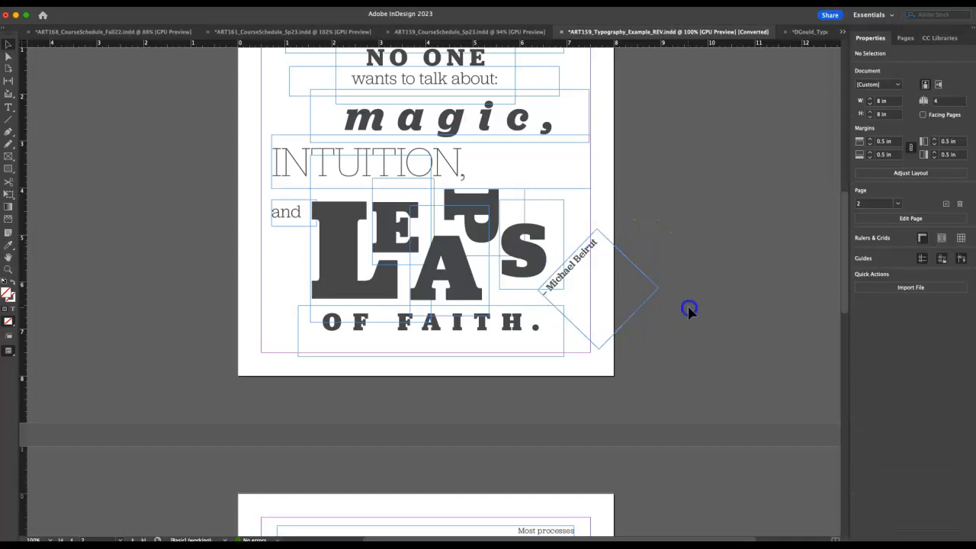
{"action": "key", "text": "w"}
{"action": "key", "text": "w"}
Retry the diagonal rotation of the page 2 attribution frame, preview it, and undo the rotation back to vertical
{"action": "key", "text": "ctrl+z"}
{"action": "scroll", "coordinate": [688, 305], "scroll_direction": "up", "scroll_amount": 2}
{"action": "left_click", "coordinate": [586, 331]}
{"action": "left_click_drag", "start_coordinate": [635, 306], "coordinate": [652, 372]}
{"action": "left_click", "coordinate": [652, 374]}
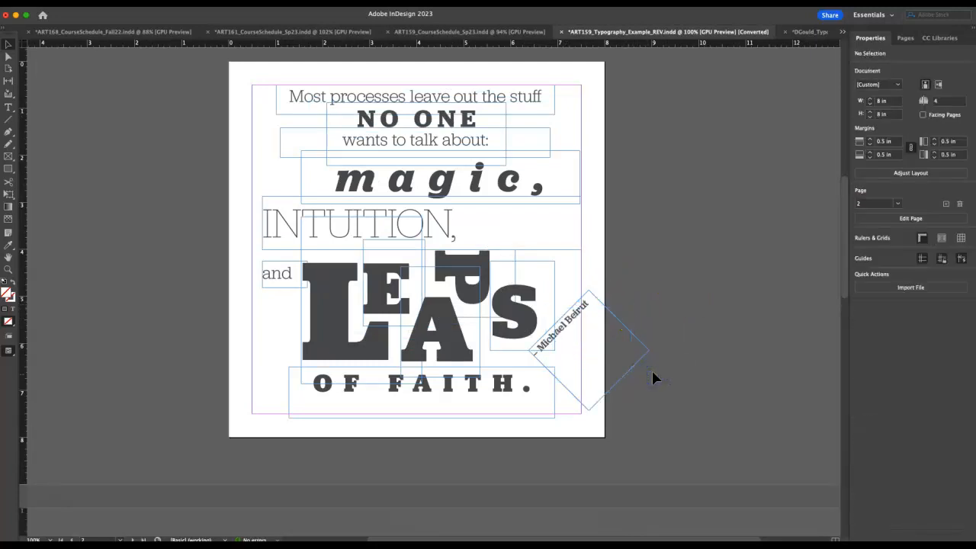
{"action": "key", "text": "w"}
{"action": "key", "text": "w"}
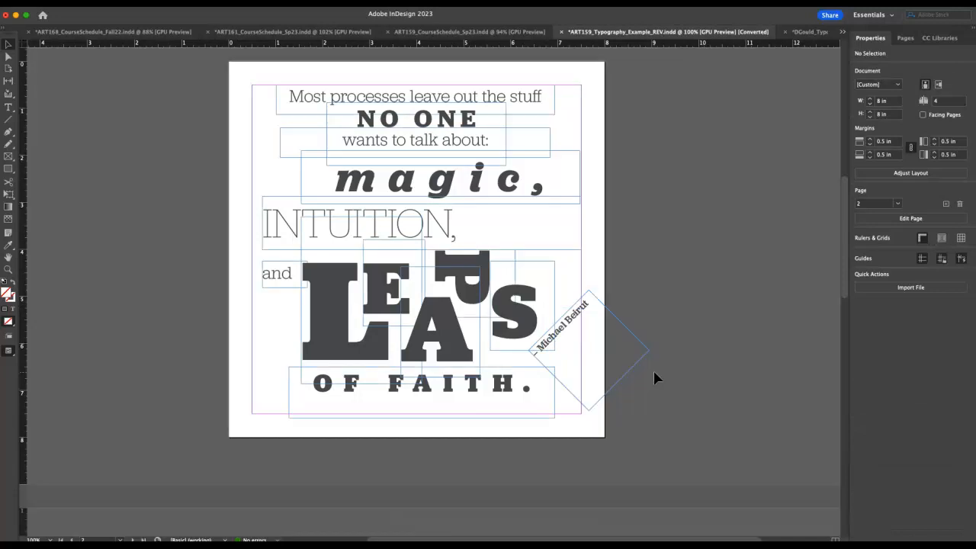
{"action": "key", "text": "super+z"}
{"action": "left_click", "coordinate": [654, 370]}
Examine the character formatting of the page 3 example's "no one wants" line and its "INTUITION," line
{"action": "scroll", "coordinate": [654, 370], "scroll_direction": "down", "scroll_amount": 10}
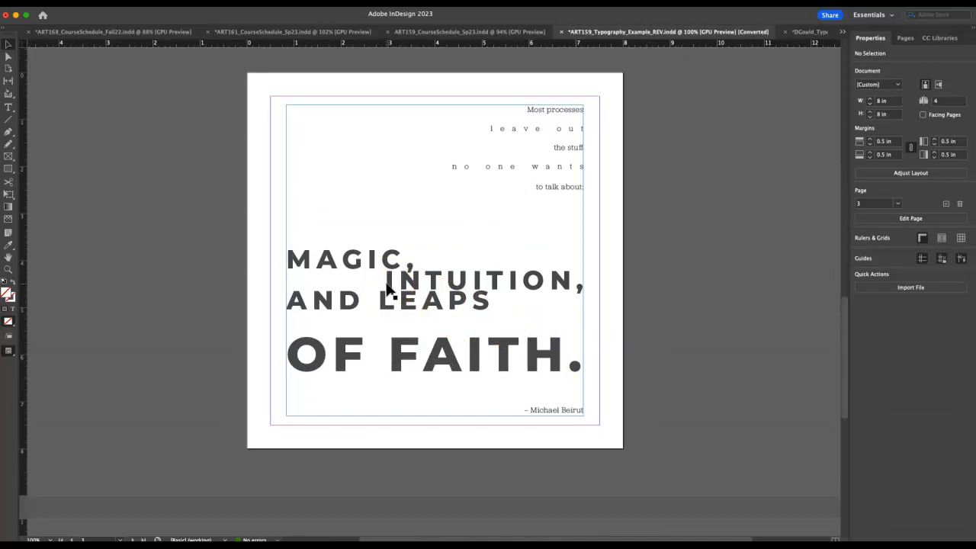
{"action": "double_click", "coordinate": [474, 167]}
{"action": "left_click_drag", "start_coordinate": [476, 166], "coordinate": [512, 166]}
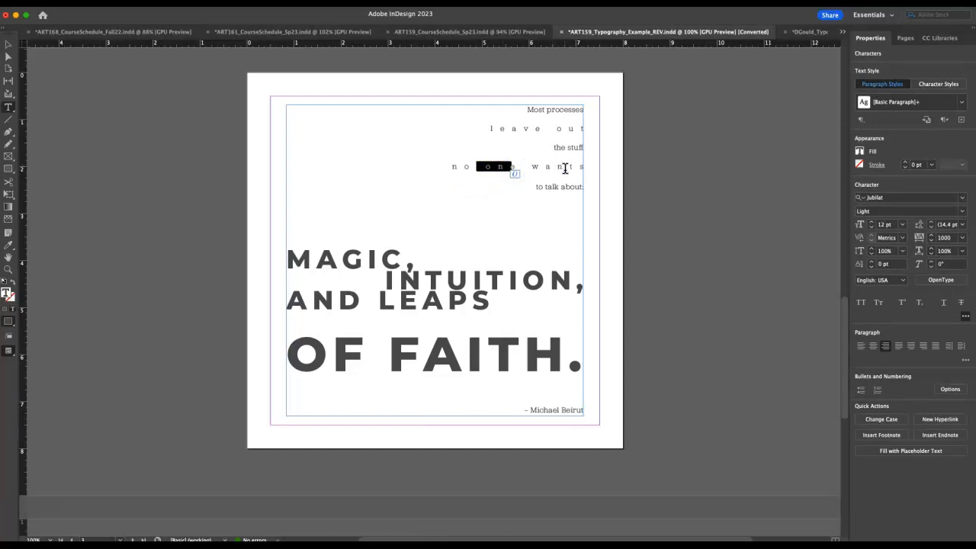
{"action": "left_click", "coordinate": [418, 275]}
{"action": "left_click_drag", "start_coordinate": [418, 273], "coordinate": [488, 279]}
Examine the character formatting of page 4's "Most processes leave out", "the stuff", "MAGIC" and ampersand text
{"action": "scroll", "coordinate": [488, 281], "scroll_direction": "down", "scroll_amount": 5}
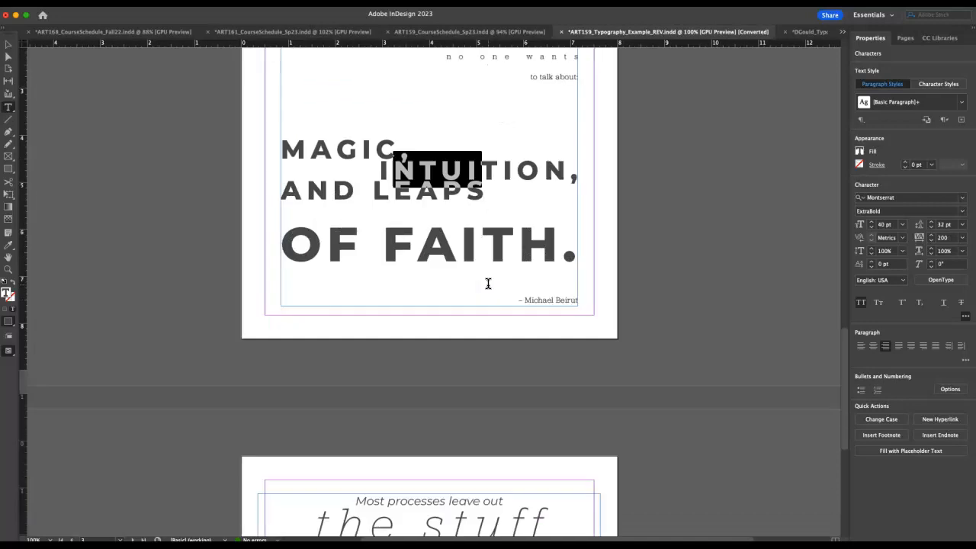
{"action": "scroll", "coordinate": [497, 130], "scroll_direction": "down", "scroll_amount": 6}
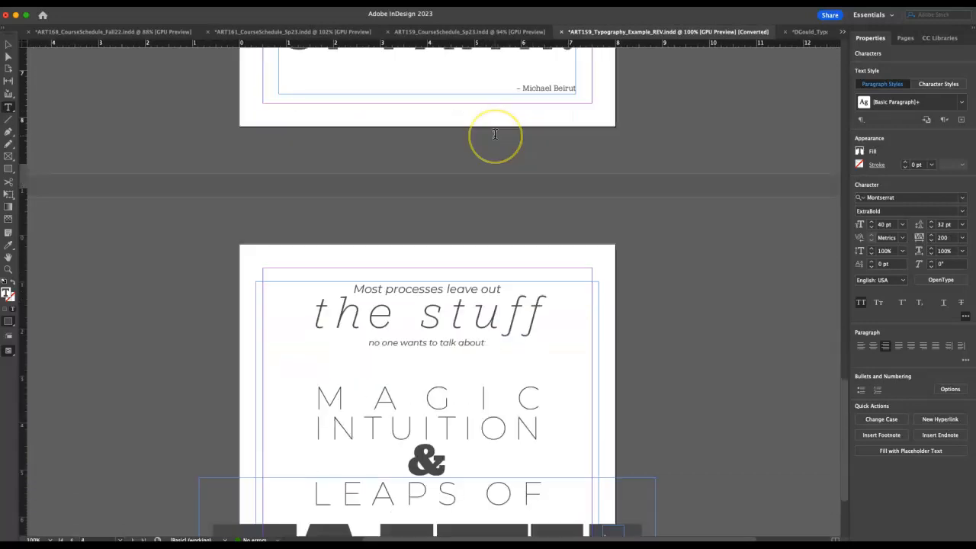
{"action": "scroll", "coordinate": [495, 134], "scroll_direction": "down", "scroll_amount": 1}
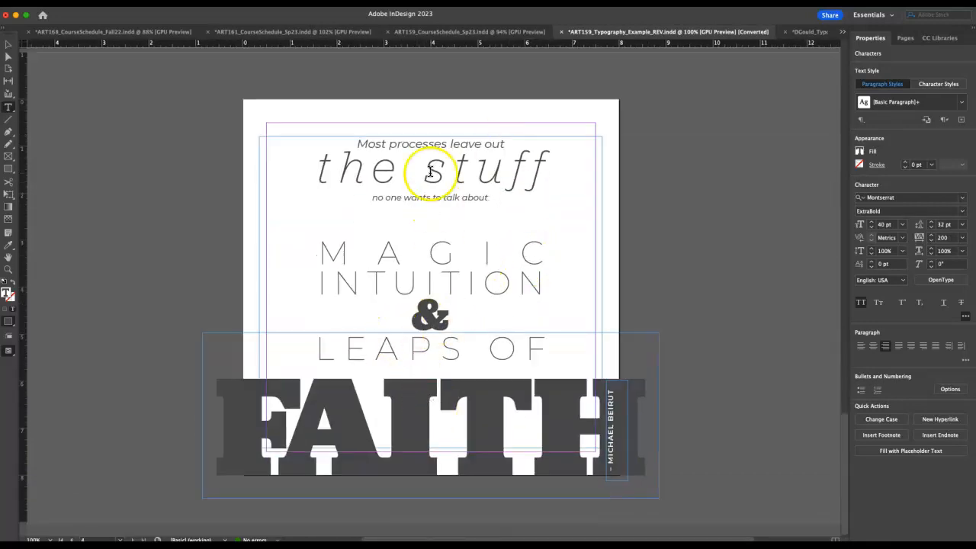
{"action": "left_click_drag", "start_coordinate": [396, 144], "coordinate": [435, 145]}
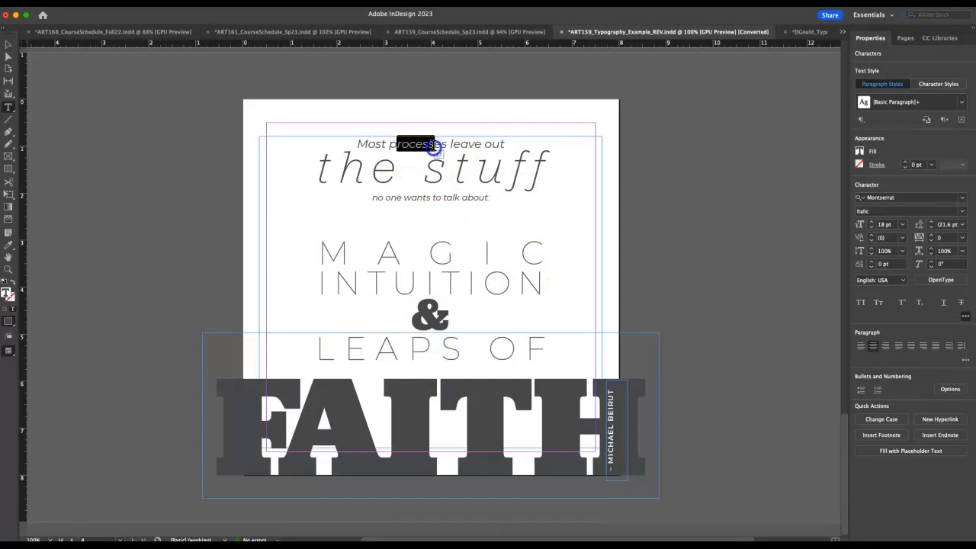
{"action": "left_click", "coordinate": [479, 174]}
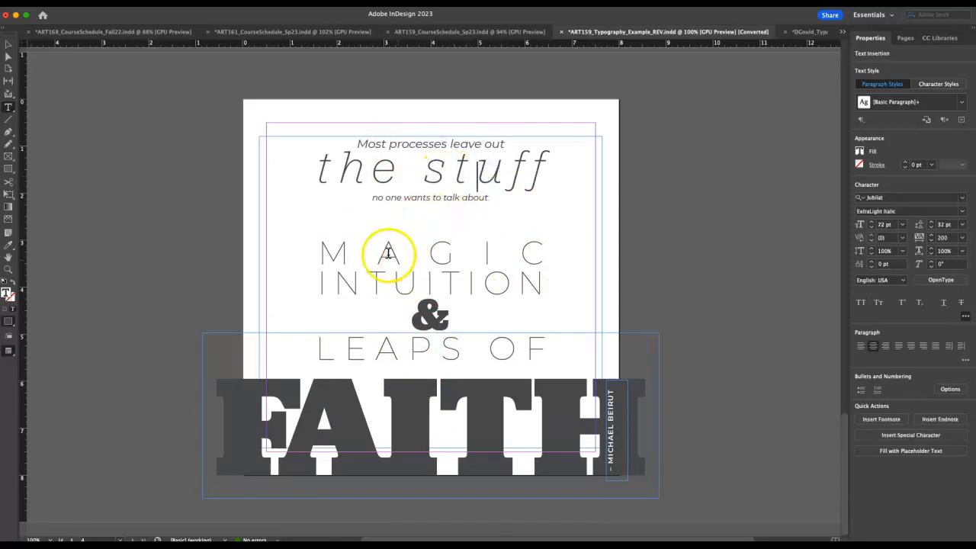
{"action": "left_click_drag", "start_coordinate": [415, 189], "coordinate": [445, 184]}
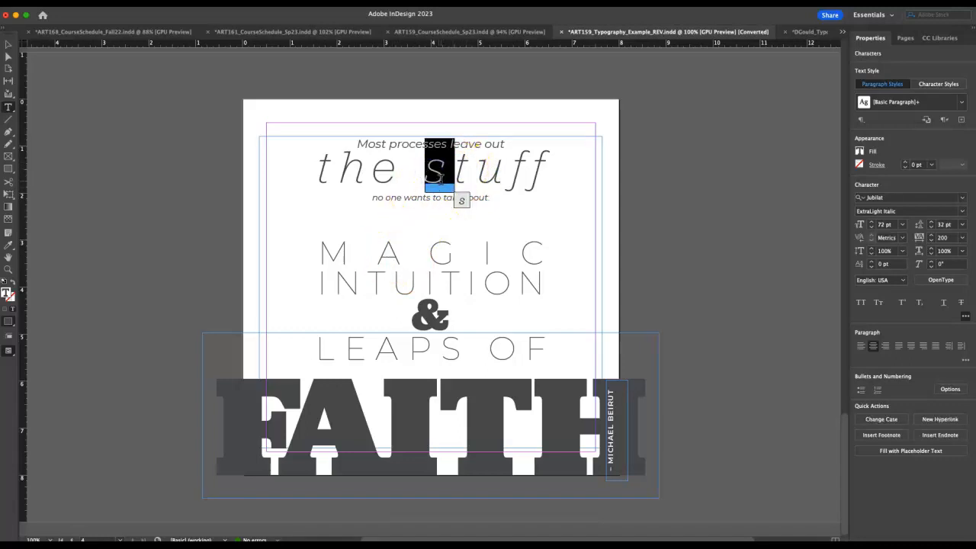
{"action": "left_click_drag", "start_coordinate": [387, 260], "coordinate": [454, 261]}
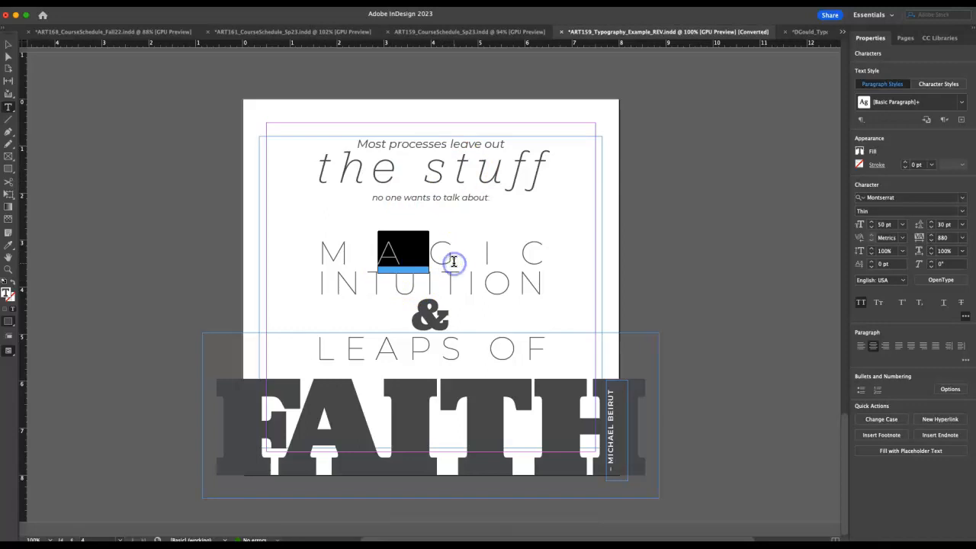
{"action": "left_click_drag", "start_coordinate": [448, 312], "coordinate": [389, 317]}
{"action": "left_click", "coordinate": [371, 425]}
{"action": "left_click", "coordinate": [474, 447]}
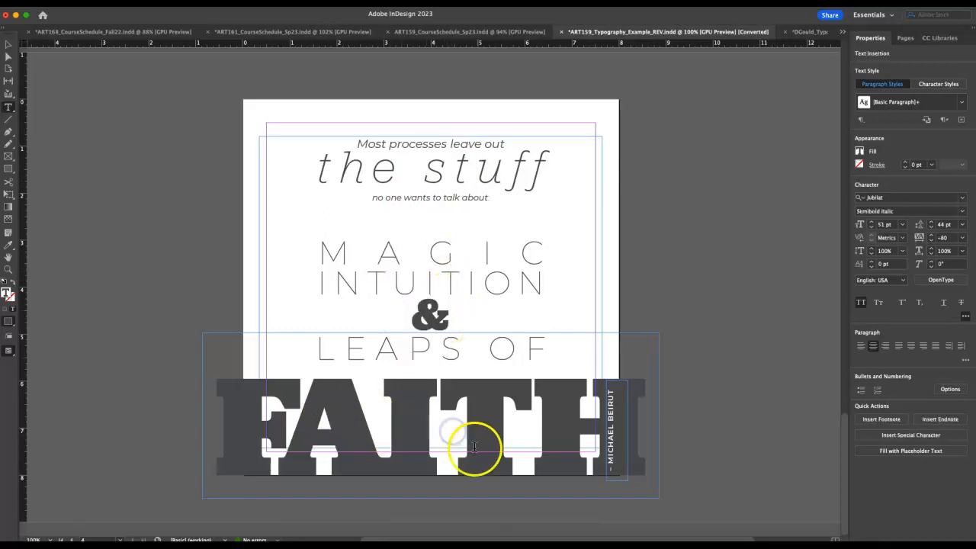
{"action": "scroll", "coordinate": [465, 437], "scroll_direction": "down", "scroll_amount": 1}
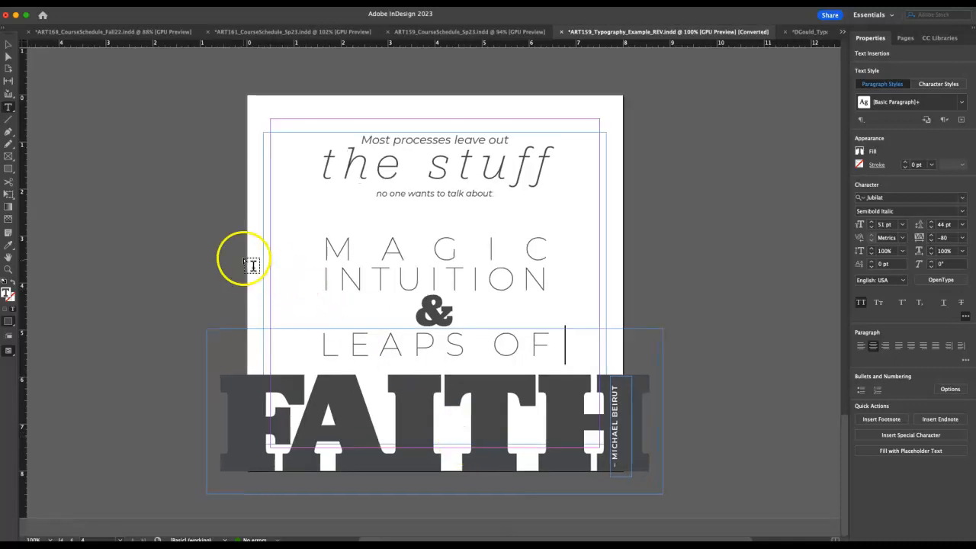
Inspect the vertical attribution text frame laid over the oversized "FAITH" on page 4, and deselect it
{"action": "left_click", "coordinate": [8, 45]}
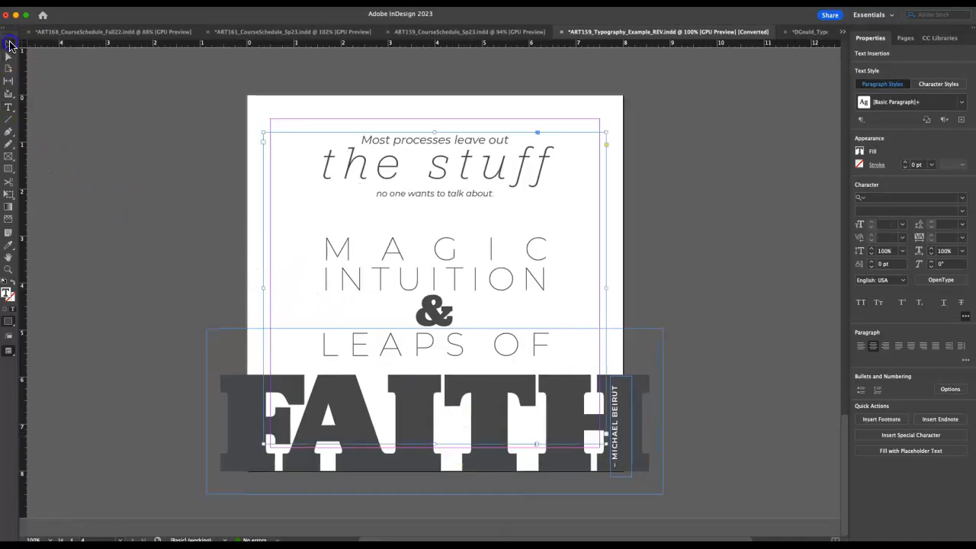
{"action": "left_click", "coordinate": [97, 190]}
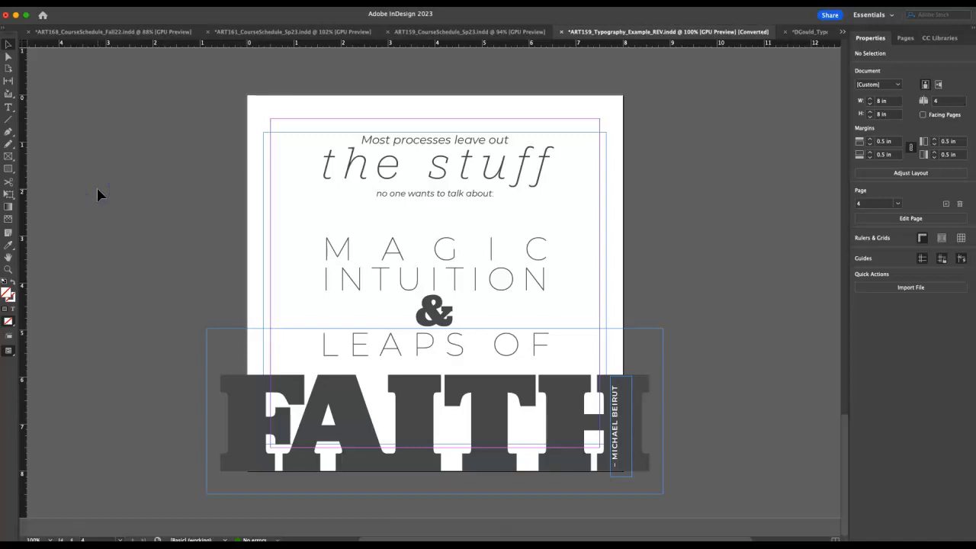
{"action": "left_click", "coordinate": [619, 412]}
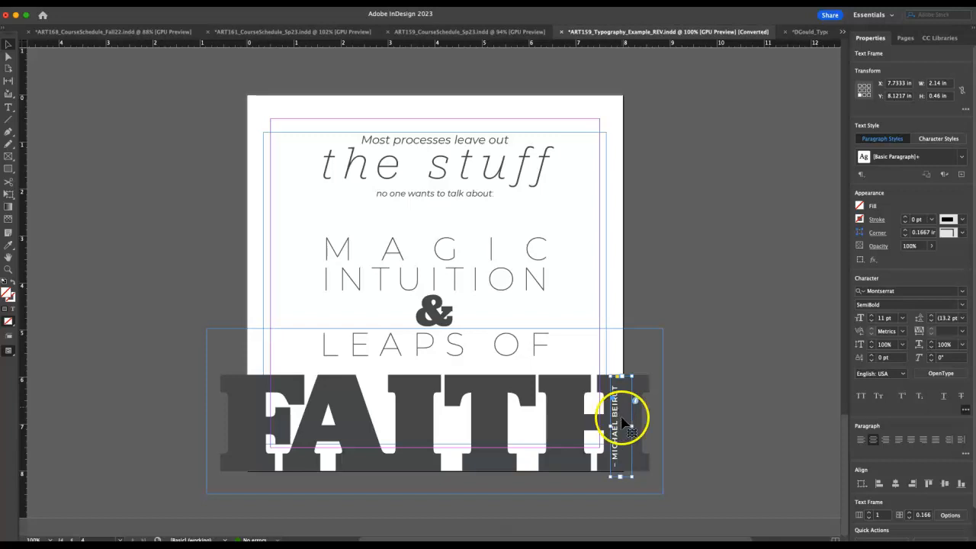
{"action": "left_click", "coordinate": [678, 447]}
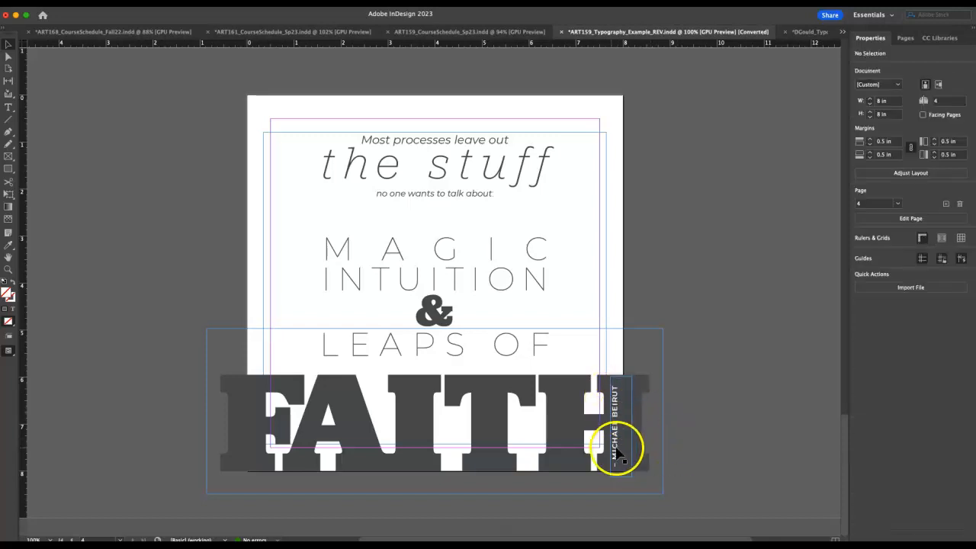
{"action": "left_click", "coordinate": [720, 412]}
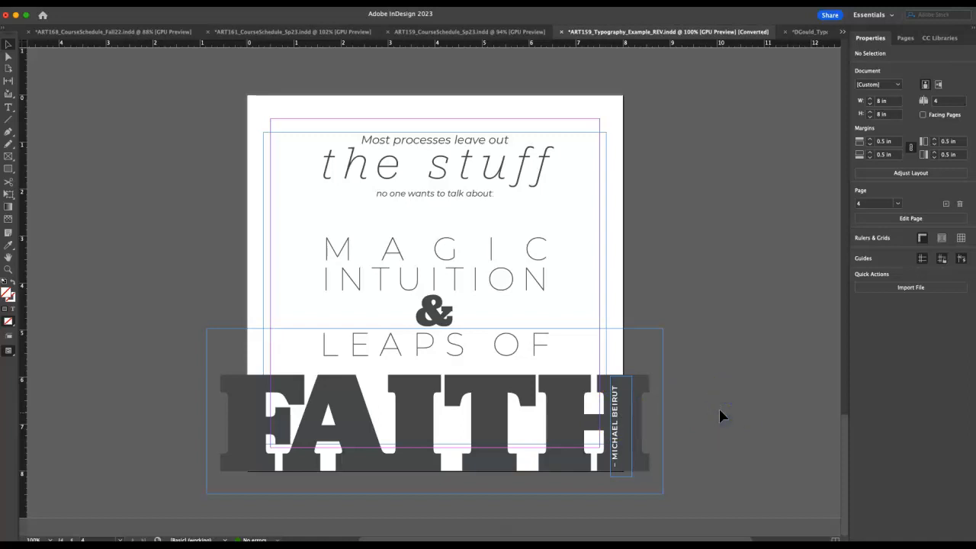
Review all four pages of the example document, from the simple page 1 quote to the page 4 layout
{"action": "scroll", "coordinate": [721, 411], "scroll_direction": "up", "scroll_amount": 10}
{"action": "scroll", "coordinate": [720, 411], "scroll_direction": "up", "scroll_amount": 12}
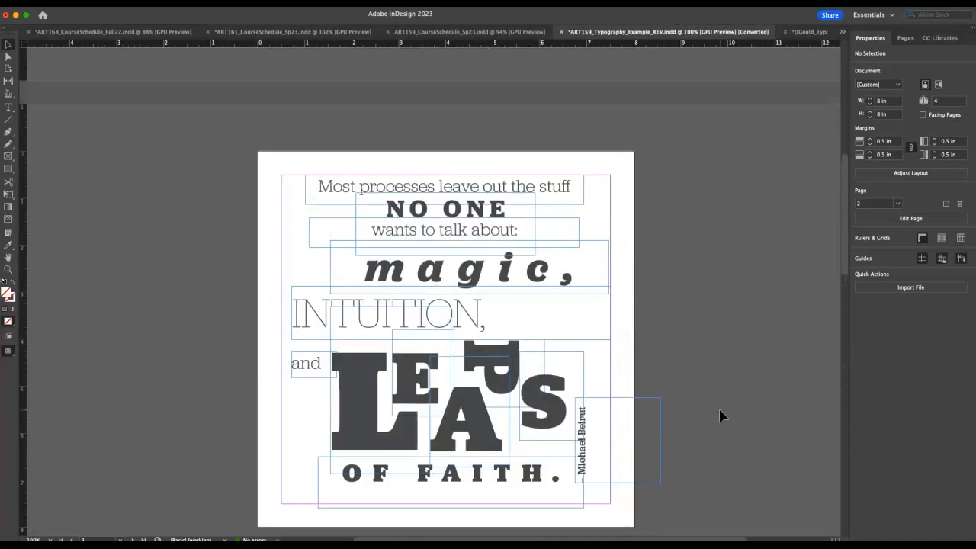
{"action": "scroll", "coordinate": [721, 410], "scroll_direction": "up", "scroll_amount": 12}
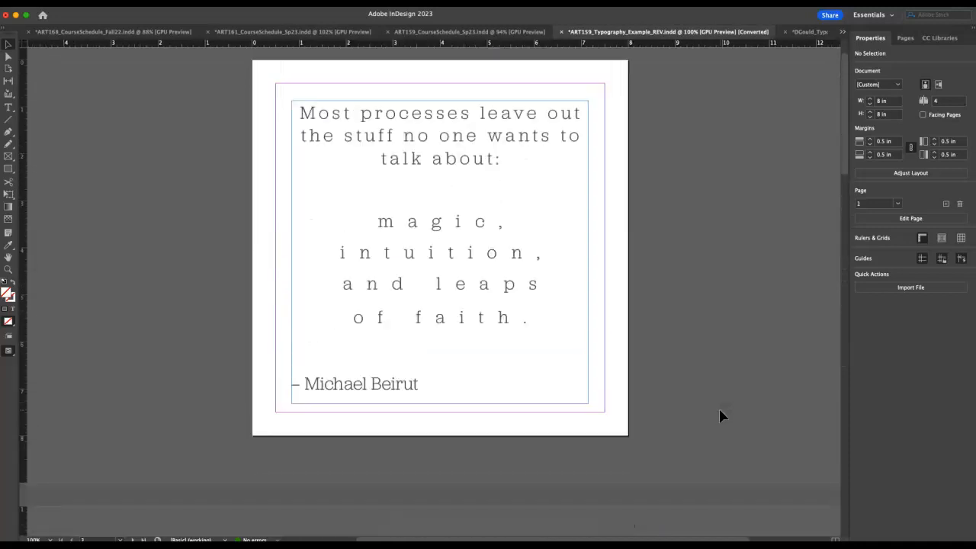
{"action": "scroll", "coordinate": [720, 411], "scroll_direction": "down", "scroll_amount": 4}
{"action": "scroll", "coordinate": [720, 416], "scroll_direction": "down", "scroll_amount": 8}
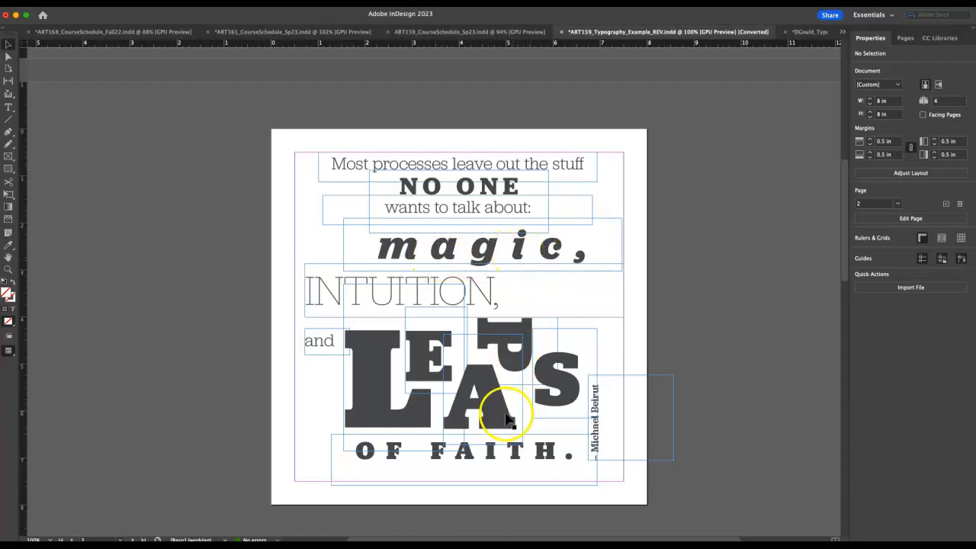
{"action": "scroll", "coordinate": [508, 353], "scroll_direction": "down", "scroll_amount": 5}
{"action": "scroll", "coordinate": [511, 358], "scroll_direction": "down", "scroll_amount": 1}
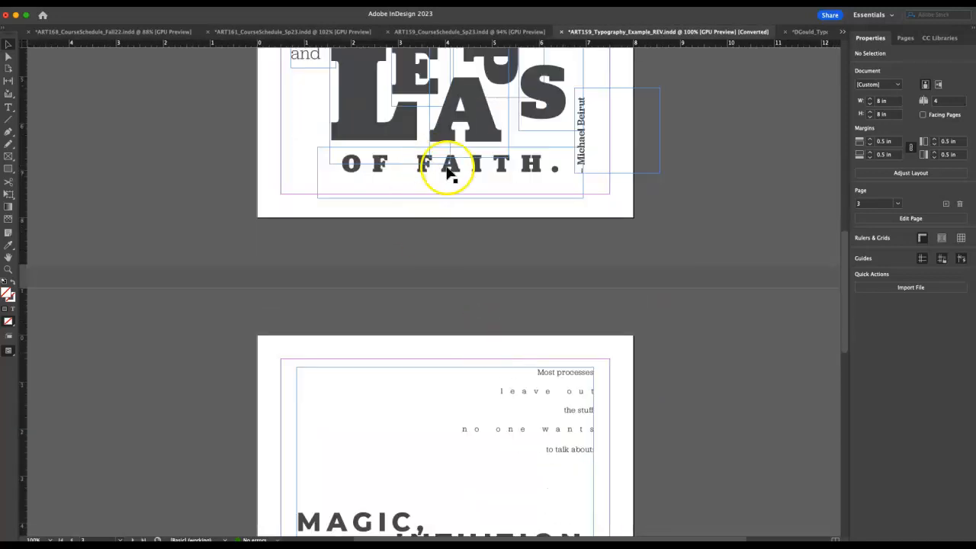
{"action": "scroll", "coordinate": [471, 365], "scroll_direction": "down", "scroll_amount": 4}
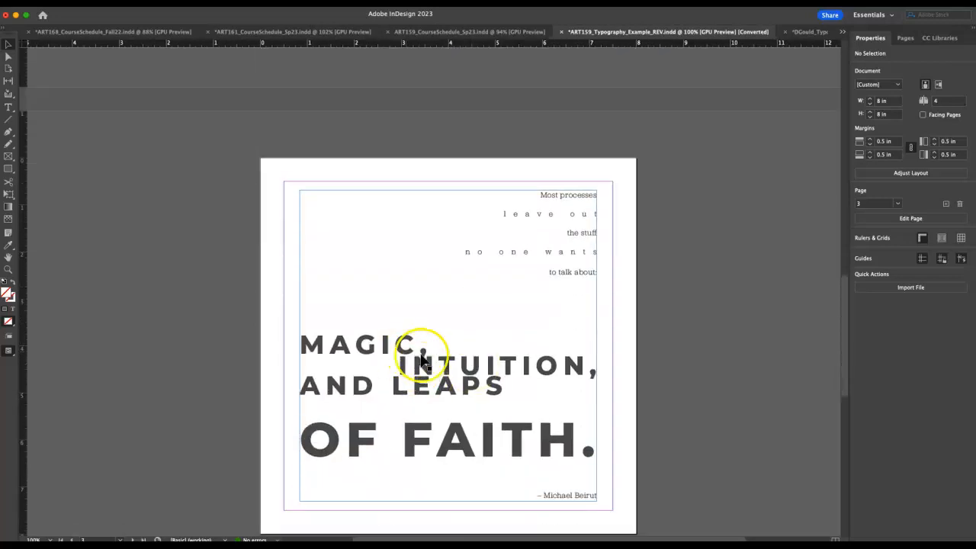
{"action": "scroll", "coordinate": [416, 413], "scroll_direction": "down", "scroll_amount": 10}
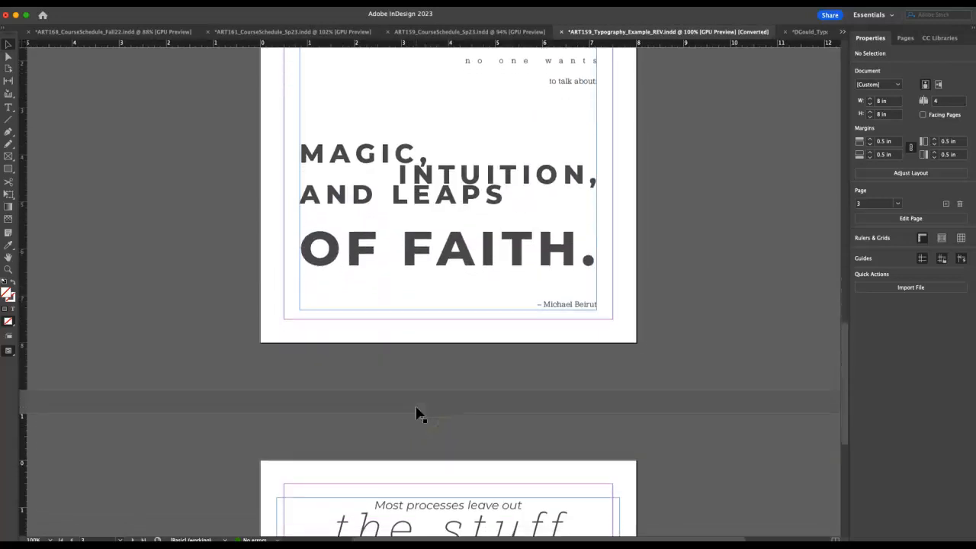
{"action": "scroll", "coordinate": [416, 413], "scroll_direction": "down", "scroll_amount": 2}
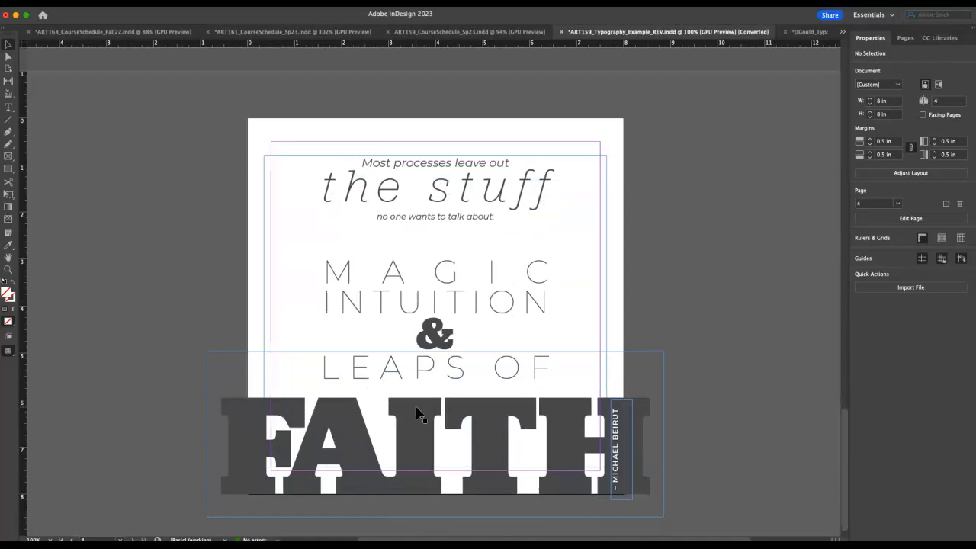